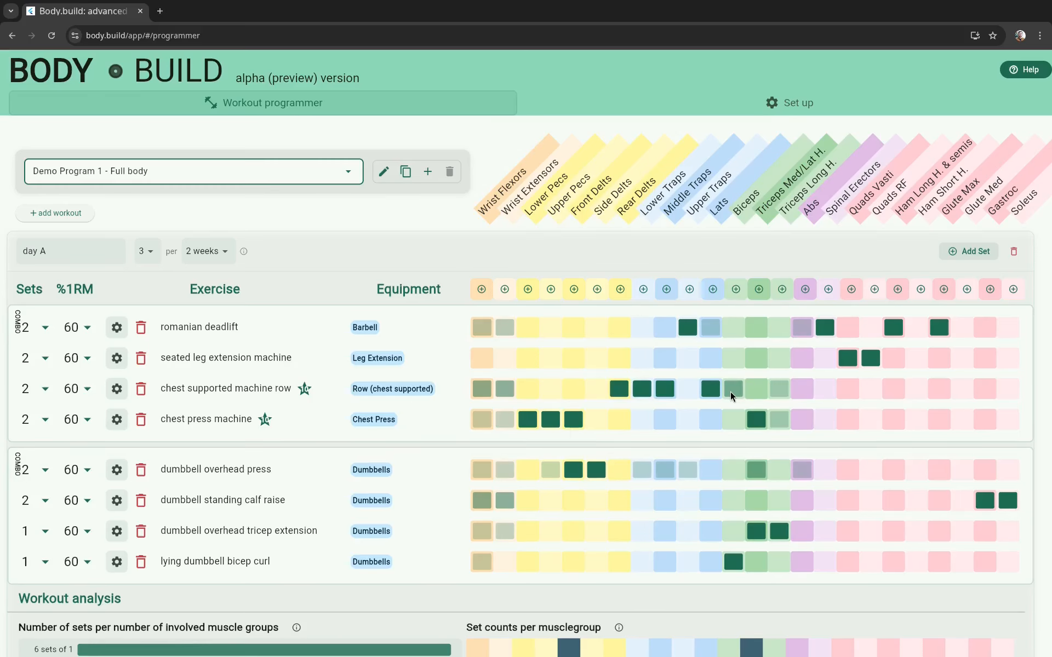
Step: Examine the exercises and workout analysis of day A and day B, plus the overall program analysis, in Demo Program 1 - Full body
scroll(731, 395, "down", 3)
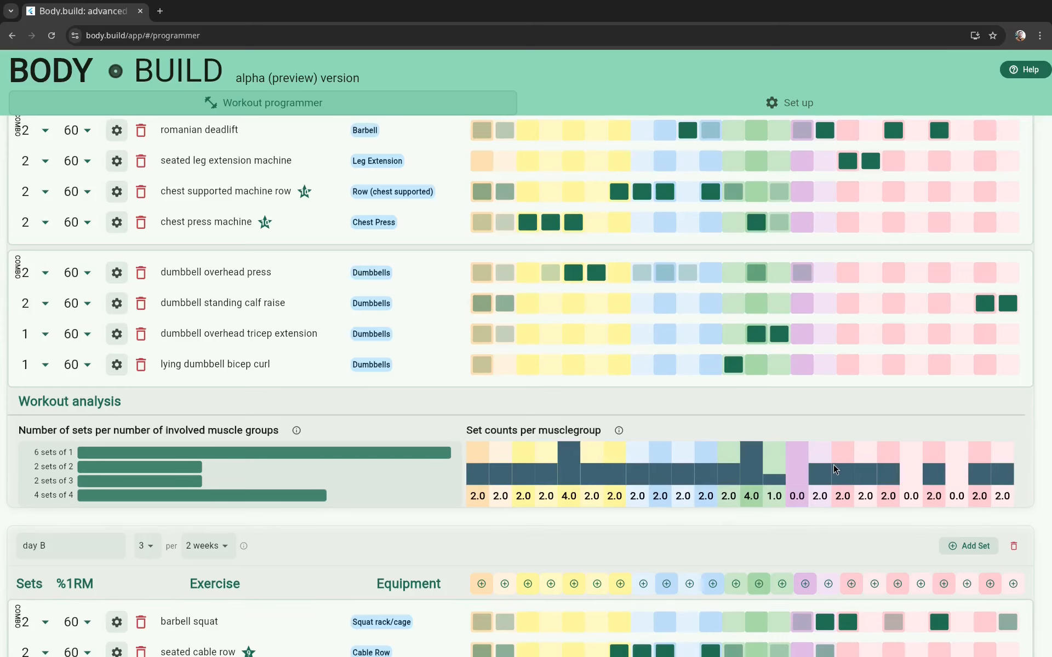
scroll(791, 442, "up", 3)
scroll(848, 471, "down", 3)
scroll(816, 509, "up", 3)
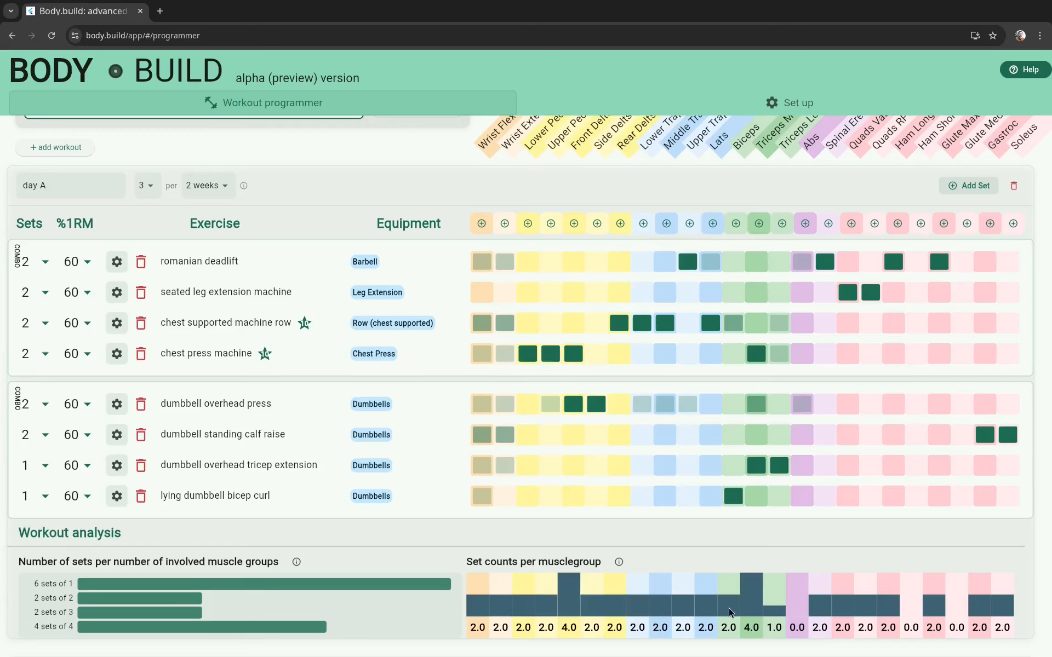
scroll(728, 608, "down", 8)
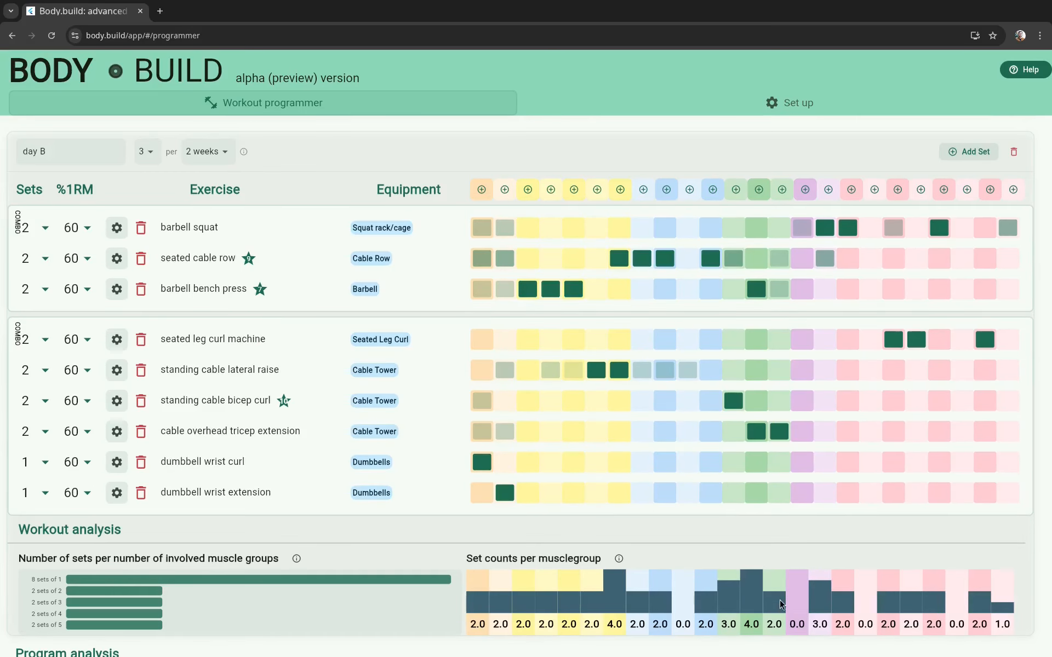
scroll(727, 595, "down", 1)
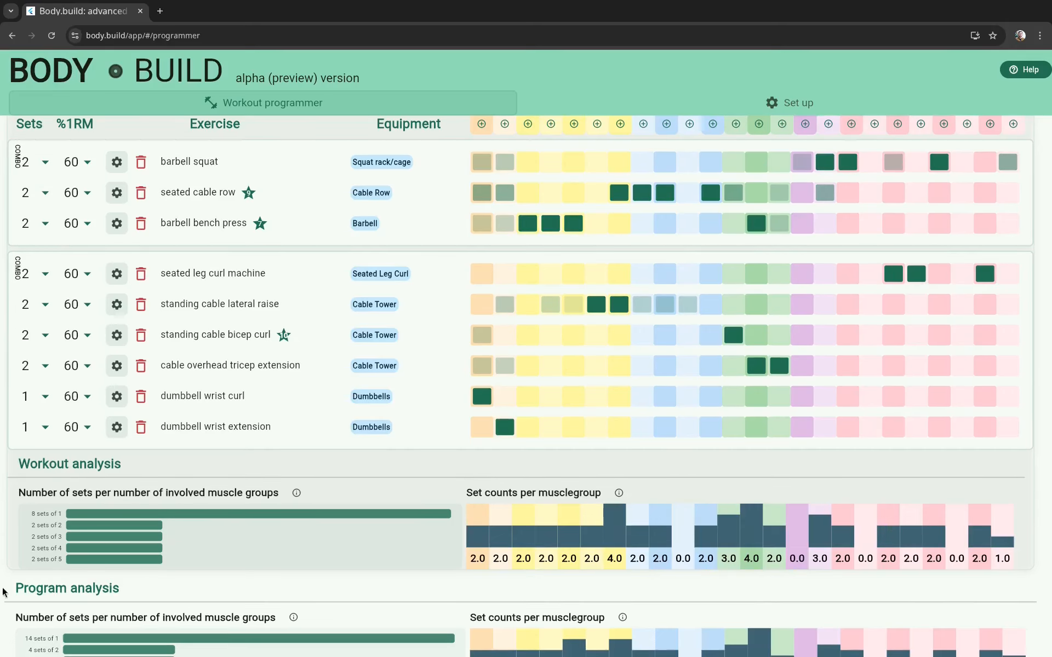
scroll(128, 576, "down", 1)
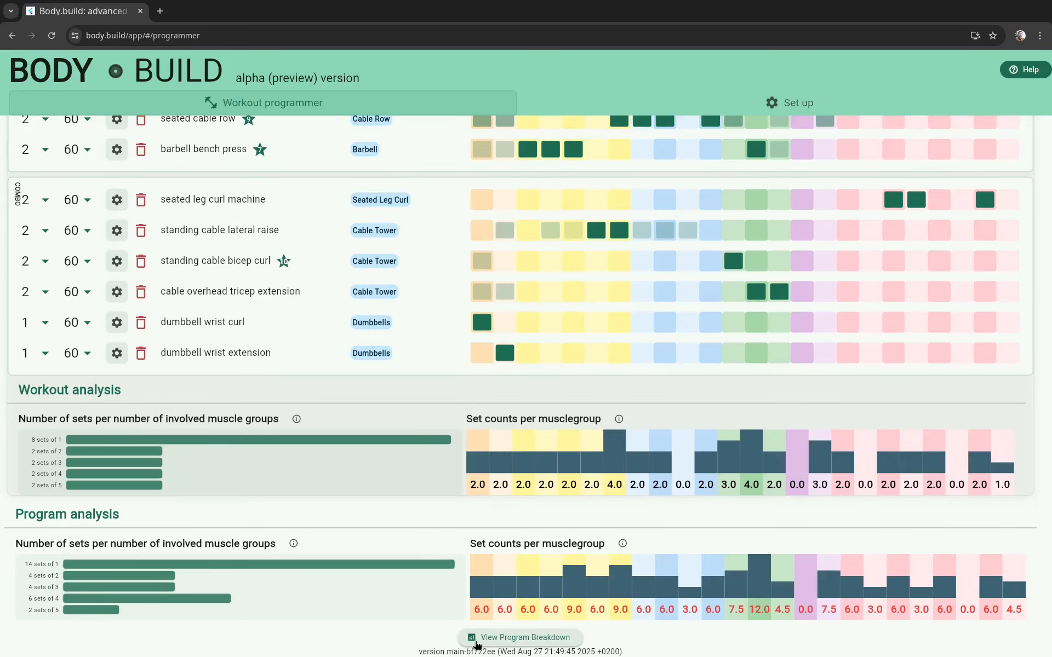
scroll(429, 645, "up", 1)
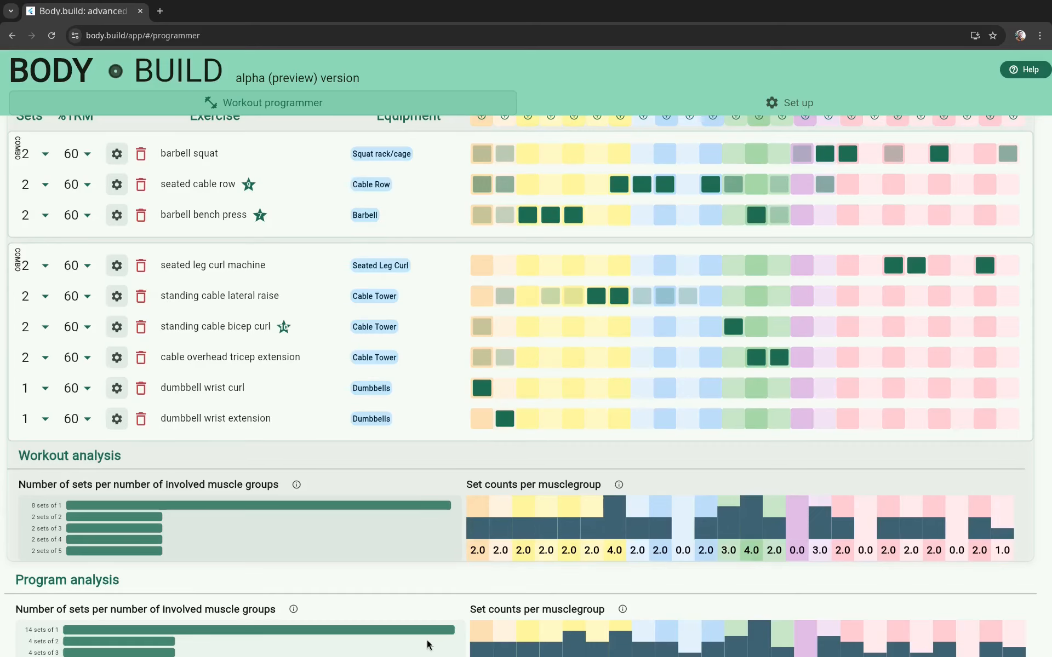
scroll(429, 645, "up", 3)
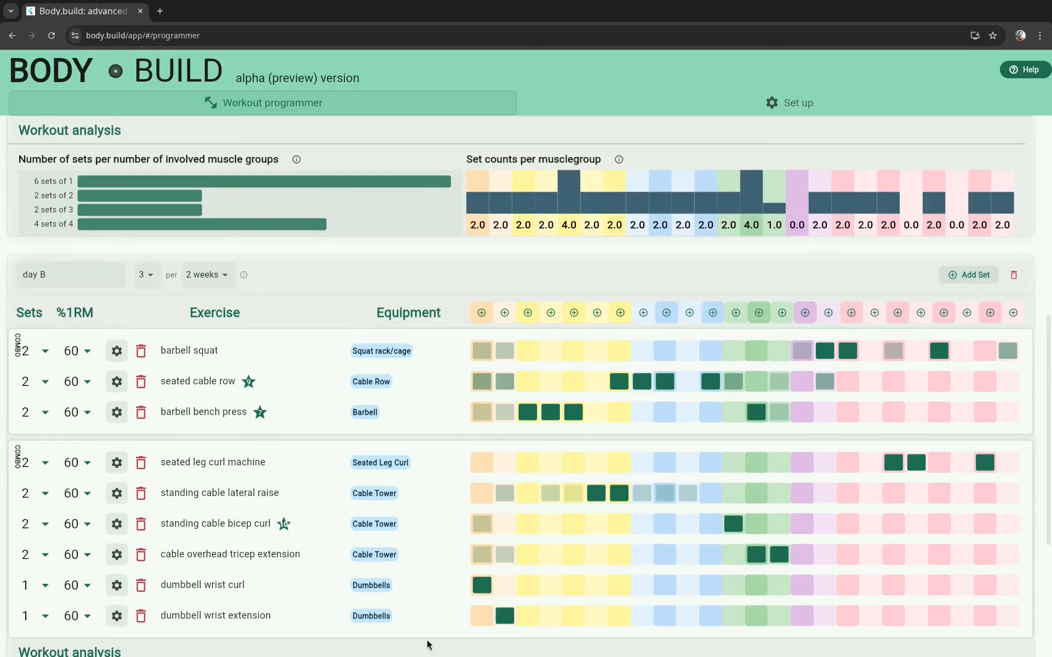
scroll(32, 233, "up", 7)
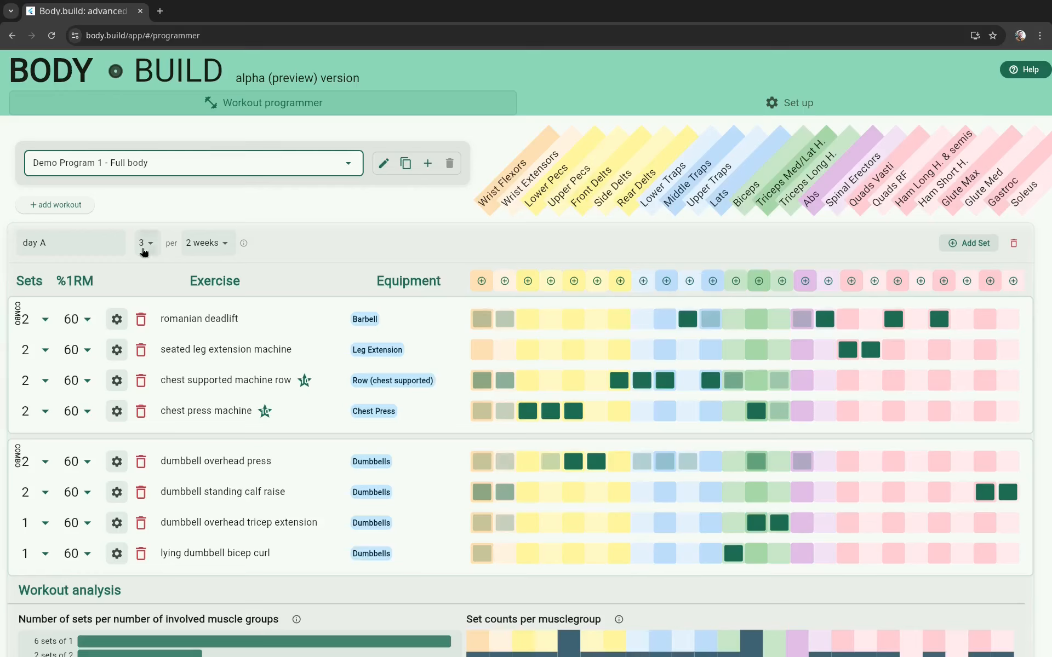
Step: Read the explanation of the workout frequency setting and review the program analysis set counts per muscle group
mouse_move(245, 250)
scroll(219, 410, "down", 5)
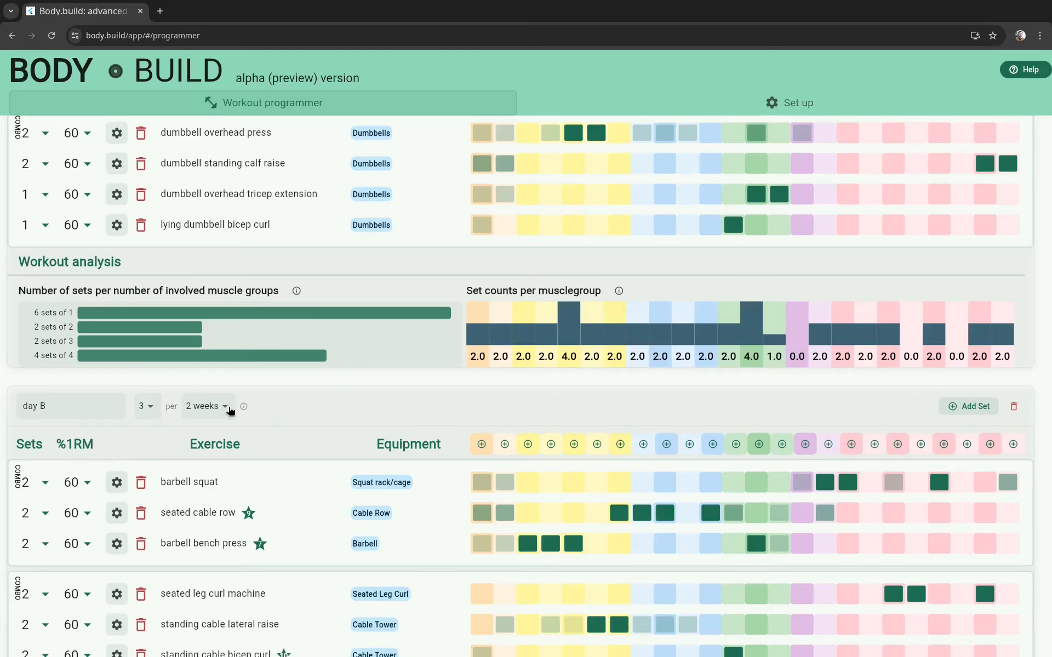
mouse_move(243, 406)
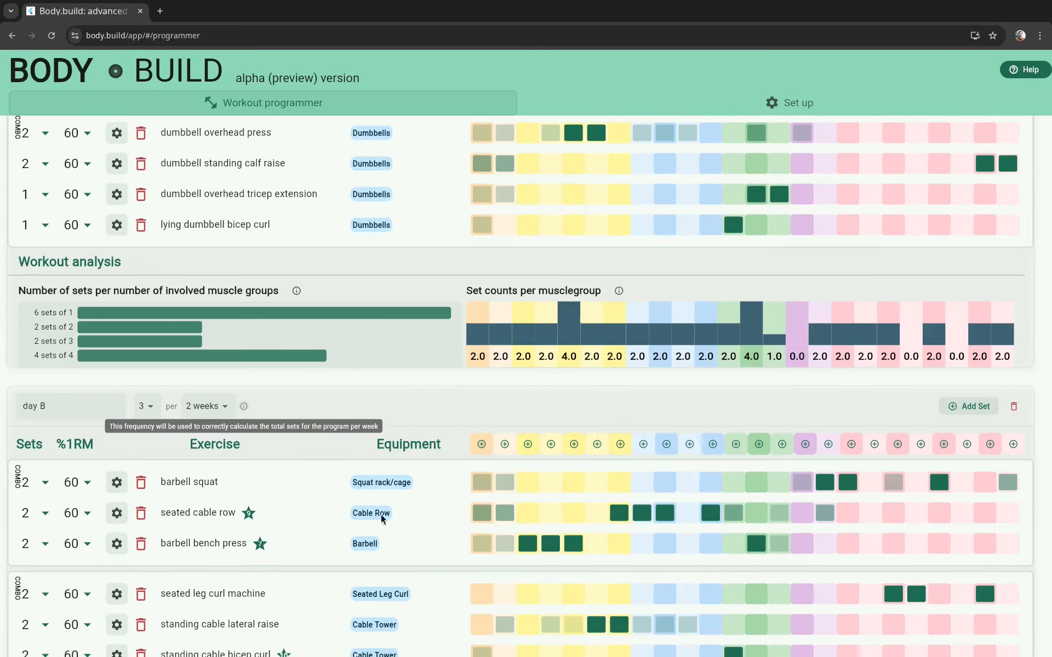
scroll(380, 514, "down", 6)
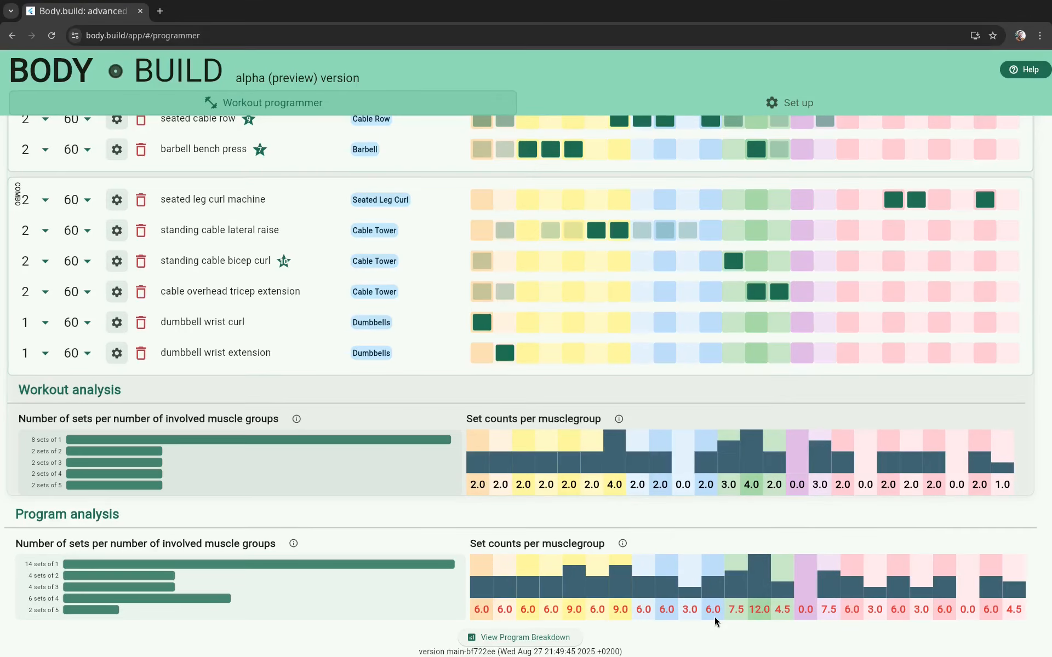
scroll(715, 617, "up", 10)
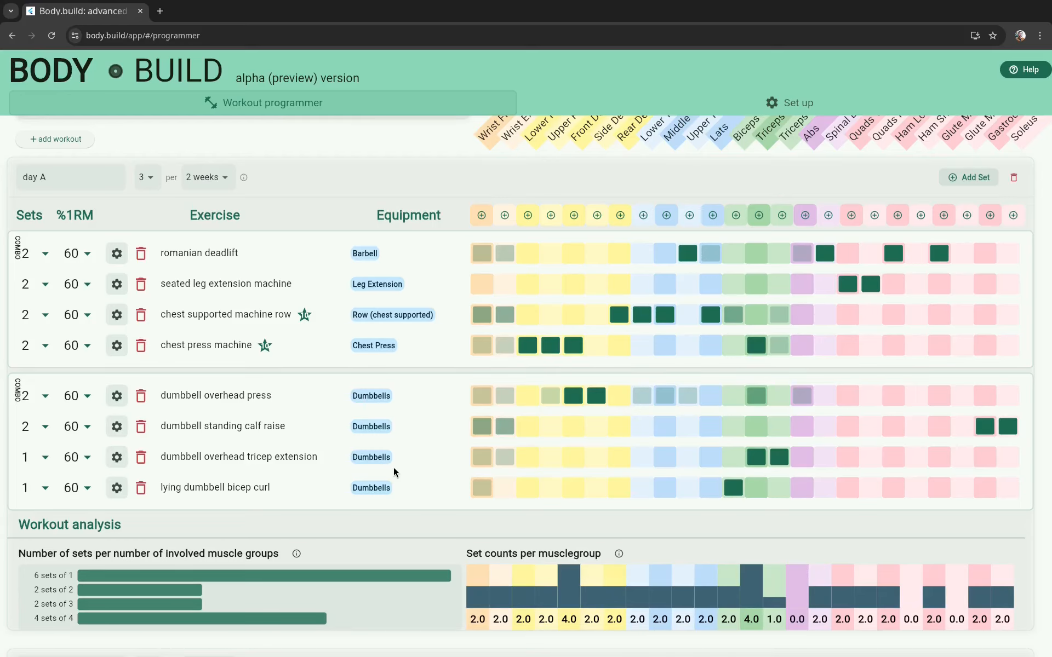
scroll(393, 468, "down", 5)
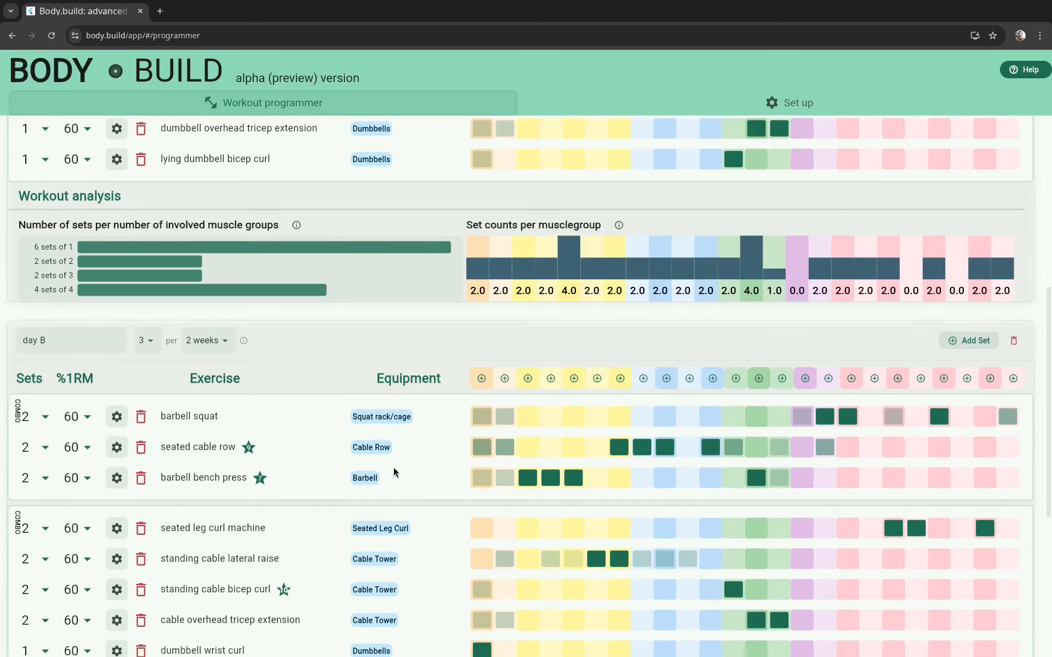
scroll(393, 467, "down", 1)
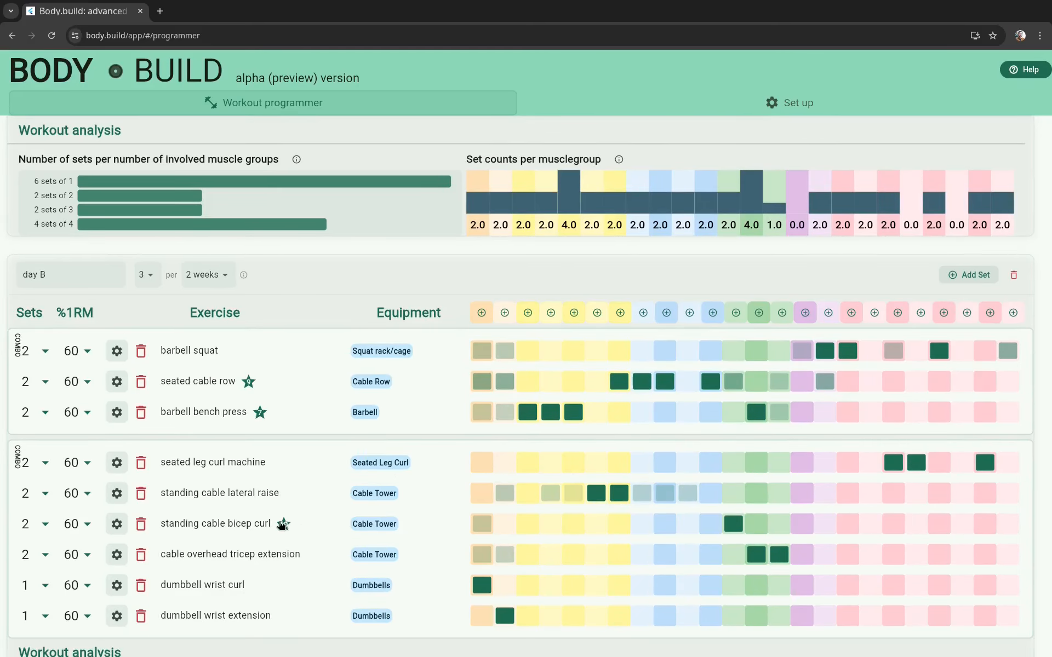
Step: Open the exercise settings of the seated leg extension machine in day A and review its lean and cue options
scroll(293, 531, "up", 5)
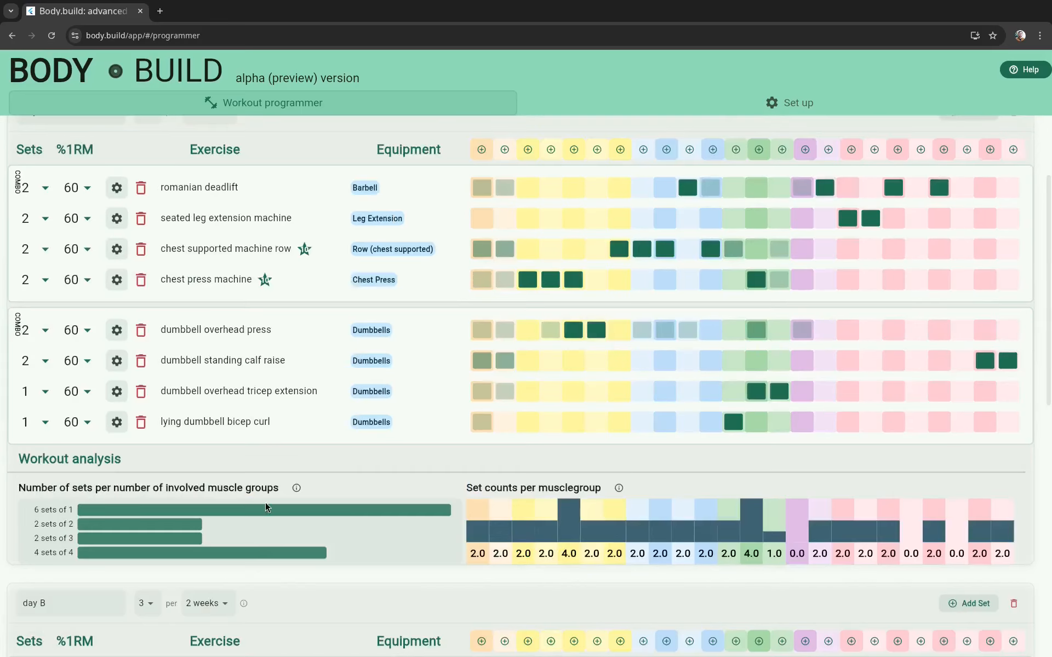
left_click(116, 218)
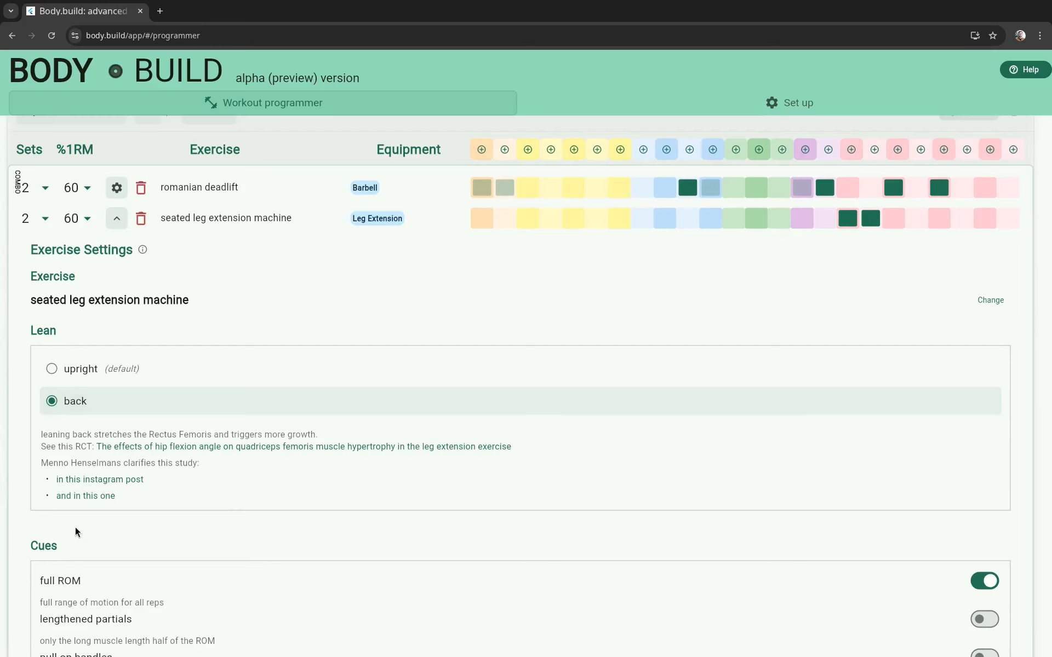
scroll(74, 527, "down", 3)
scroll(181, 435, "up", 4)
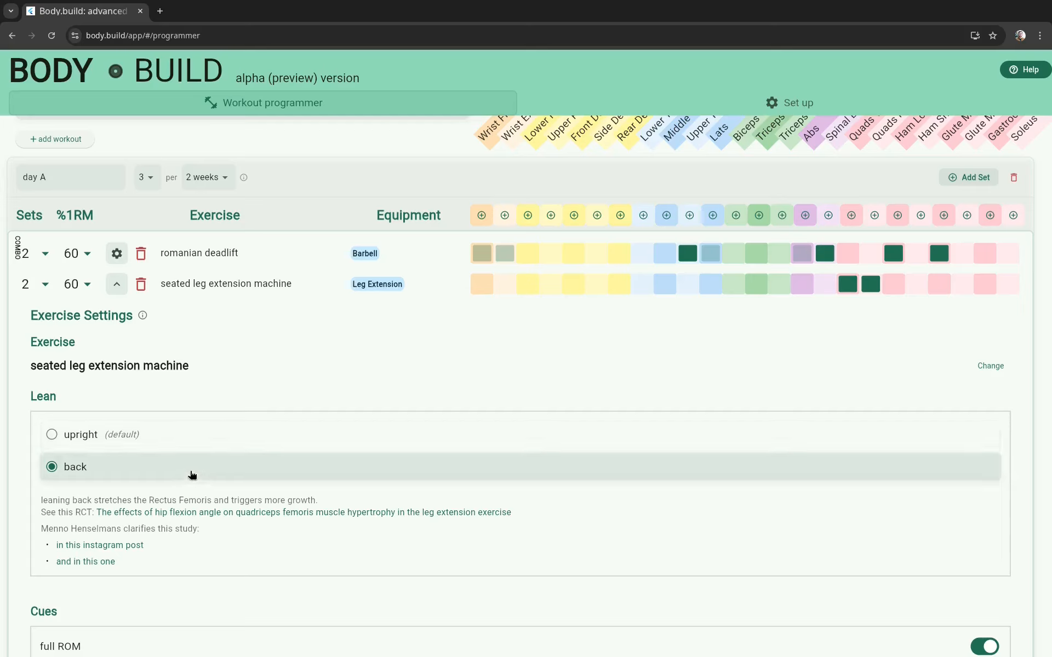
scroll(303, 460, "up", 1)
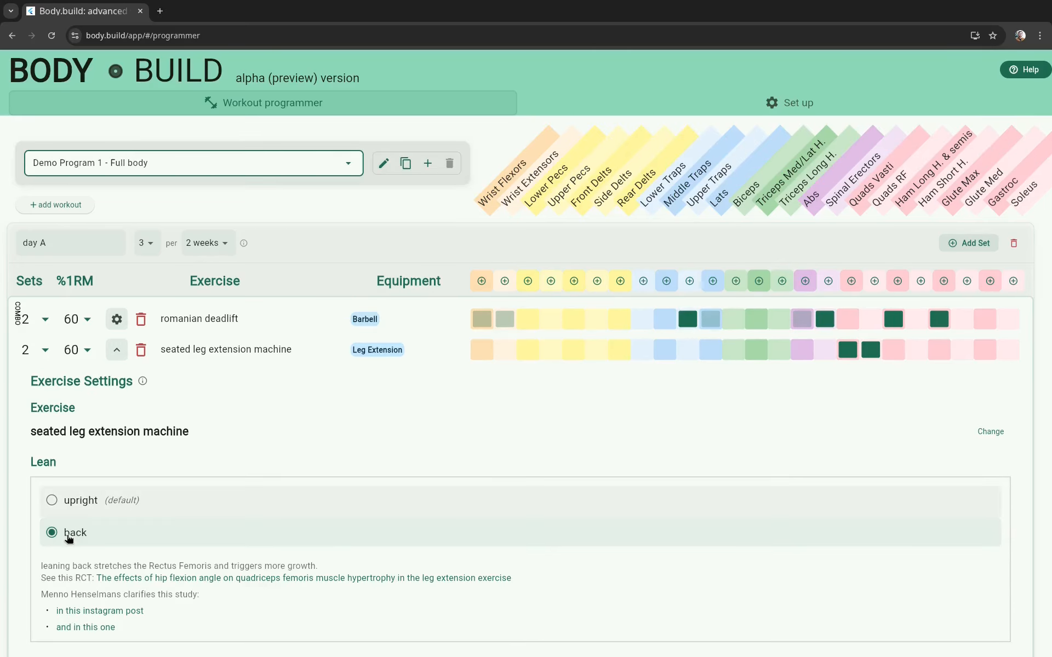
Step: Switch the seated leg extension machine's lean between upright and back to compare muscle involvement, leaving it set to upright
left_click(73, 504)
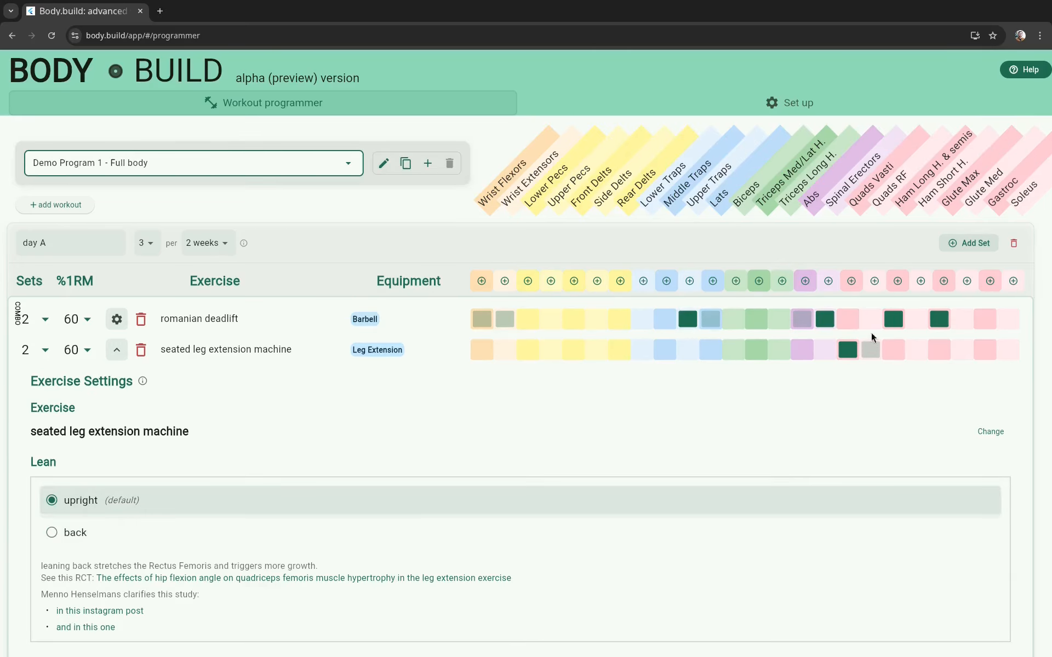
key("Down")
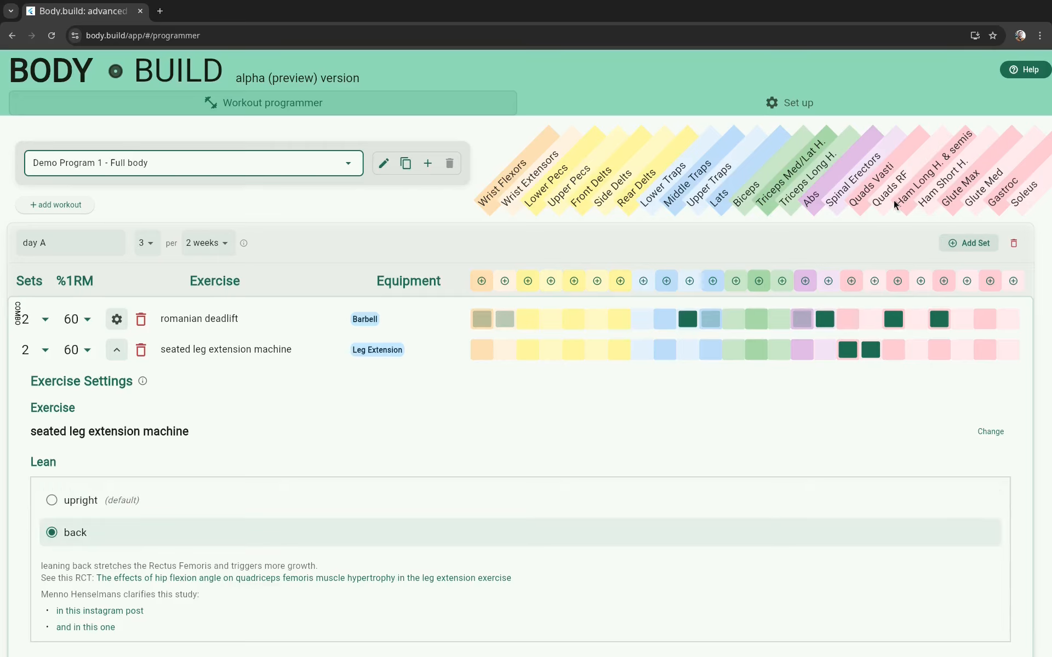
left_click(87, 507)
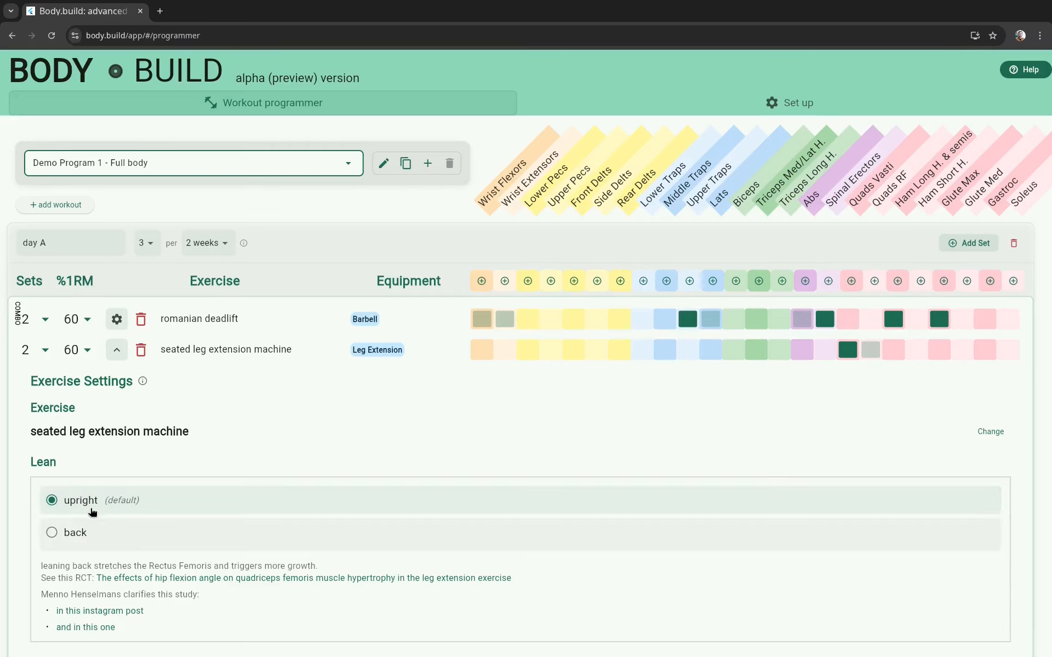
left_click(92, 529)
left_click(93, 515)
left_click(90, 529)
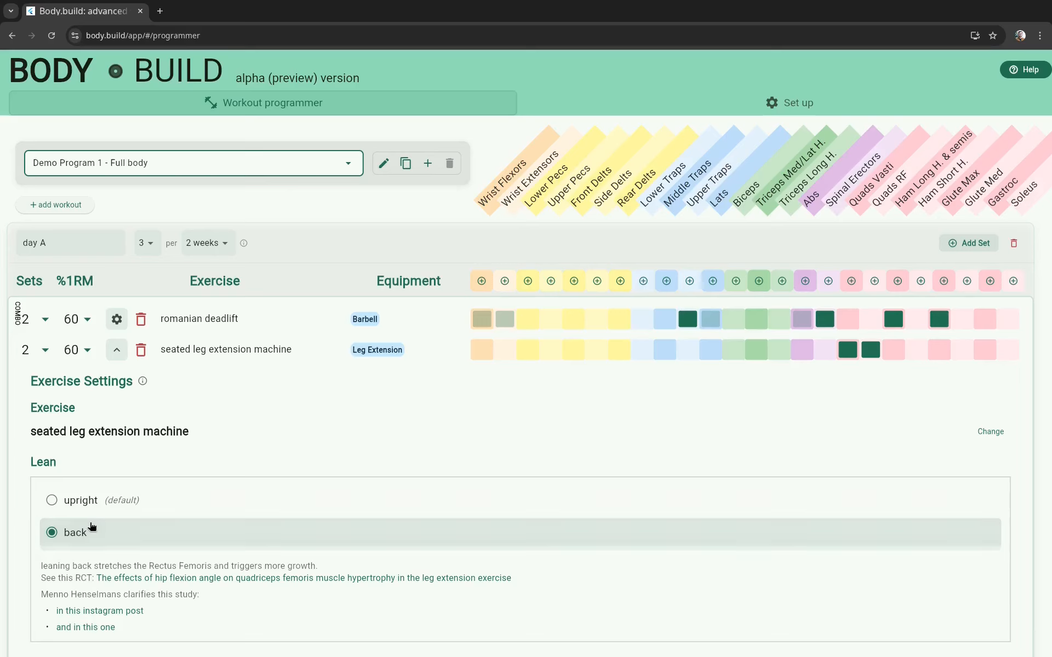
left_click(93, 512)
Step: View the linked study on hip flexion angle and the first Instagram post clarifying it, closing both pages to return to the programmer
scroll(104, 503, "down", 5)
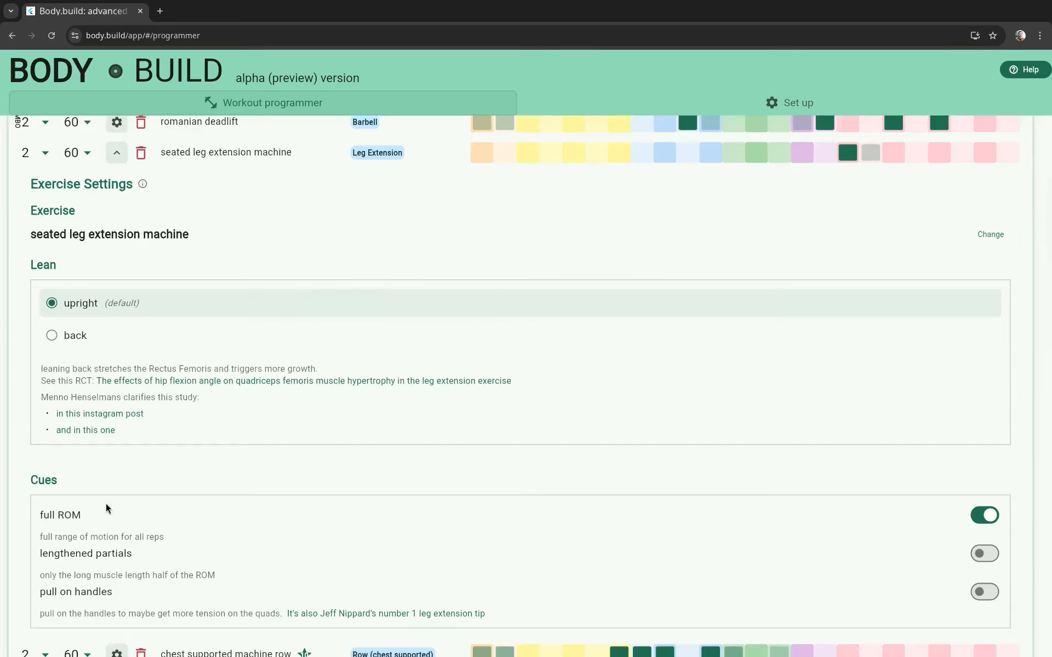
scroll(107, 504, "up", 3)
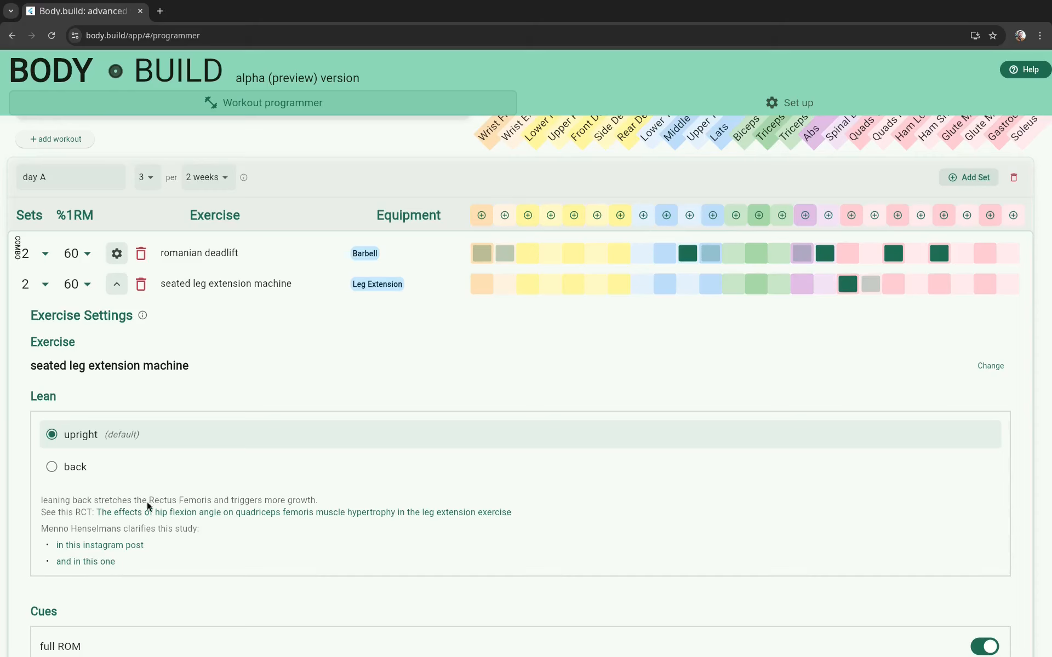
left_click(183, 513)
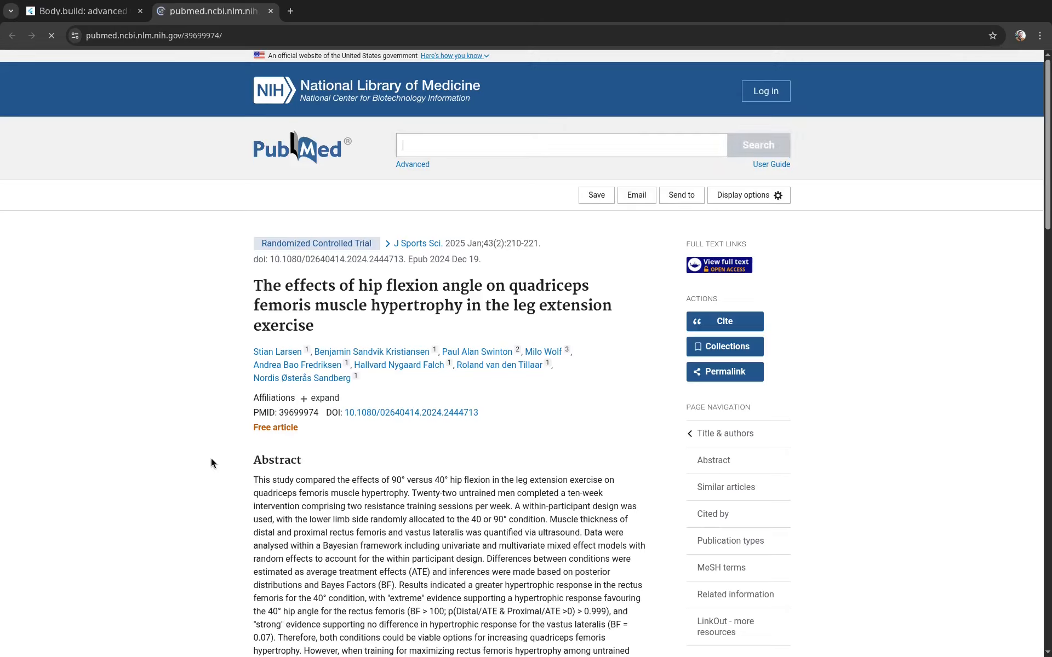
left_click(98, 11)
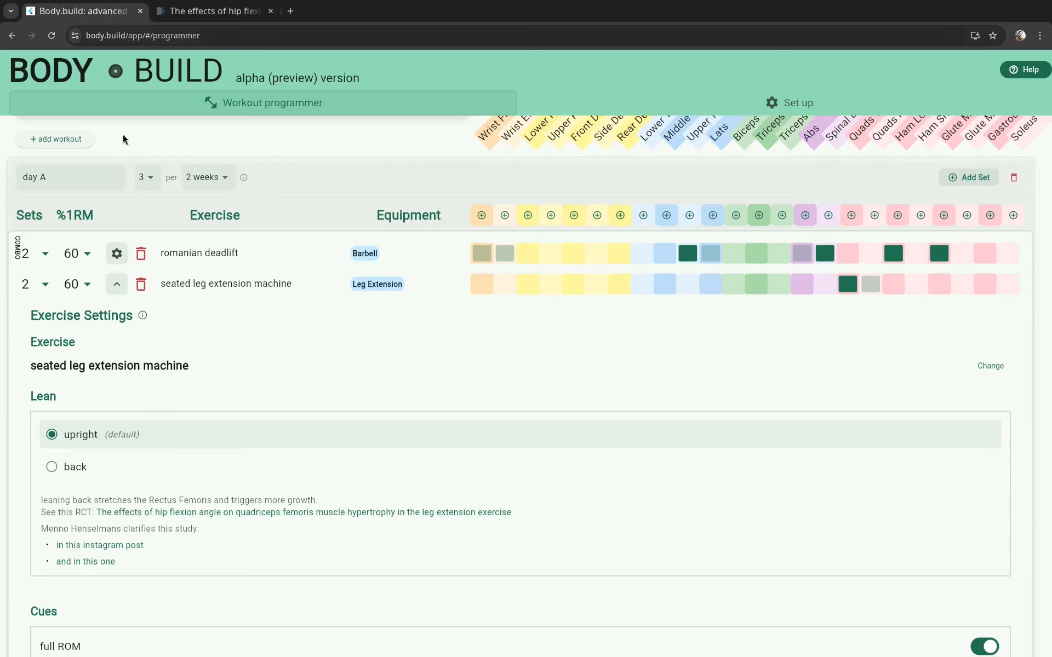
left_click(100, 544)
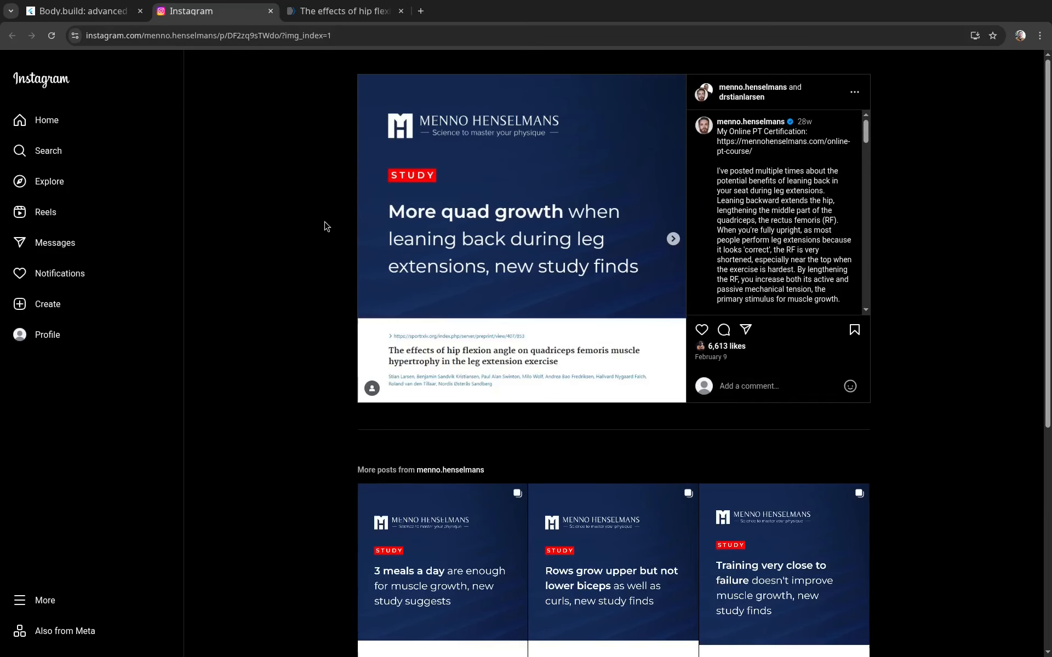
left_click(270, 11)
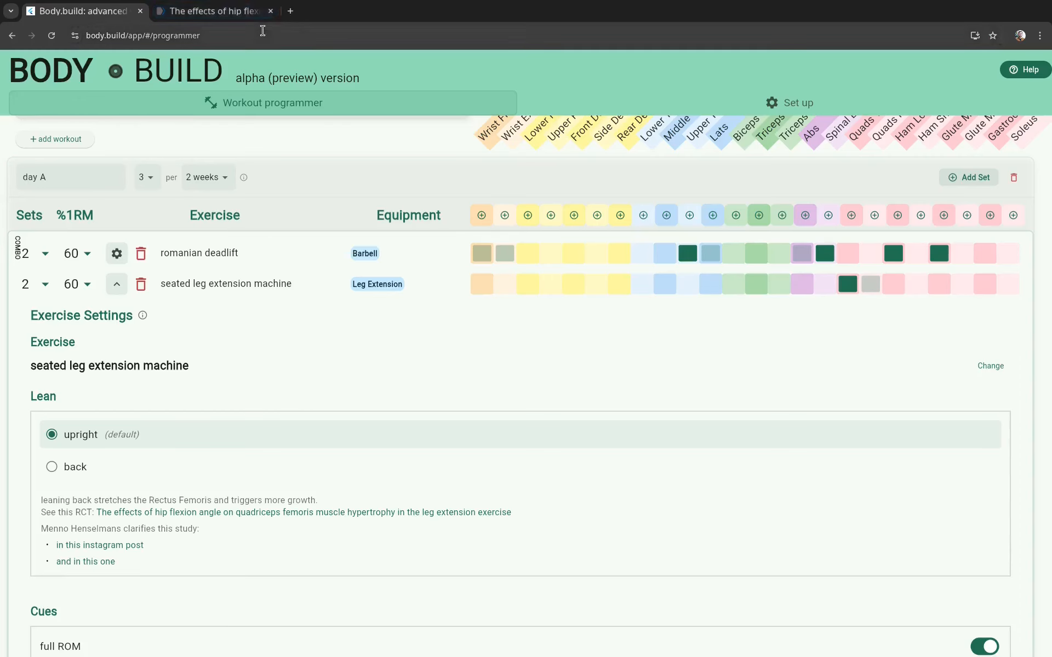
left_click(253, 13)
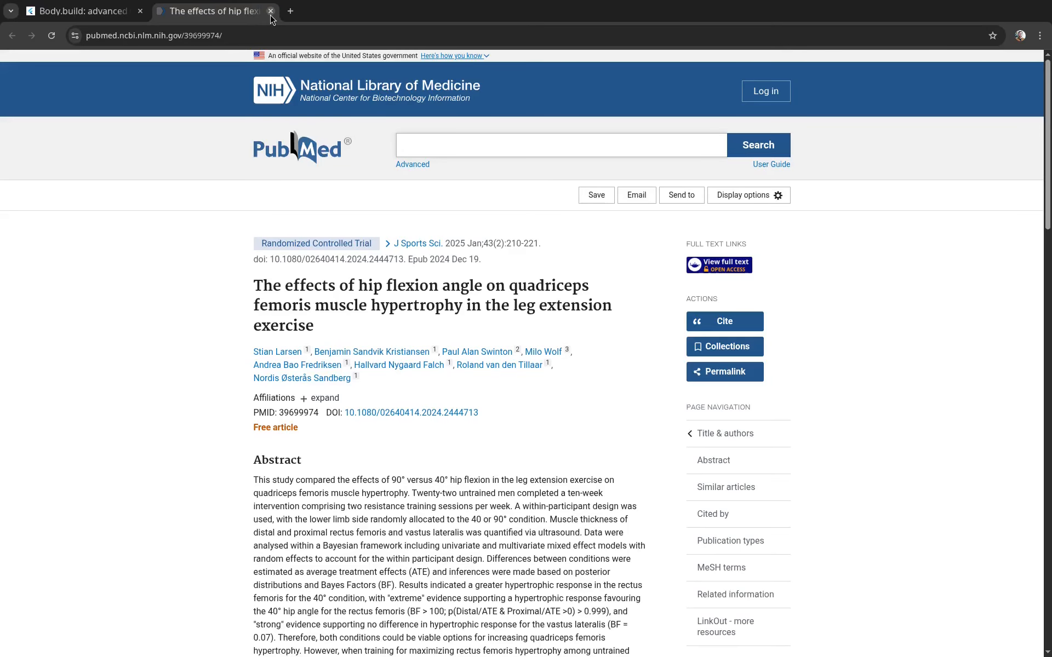
left_click(271, 11)
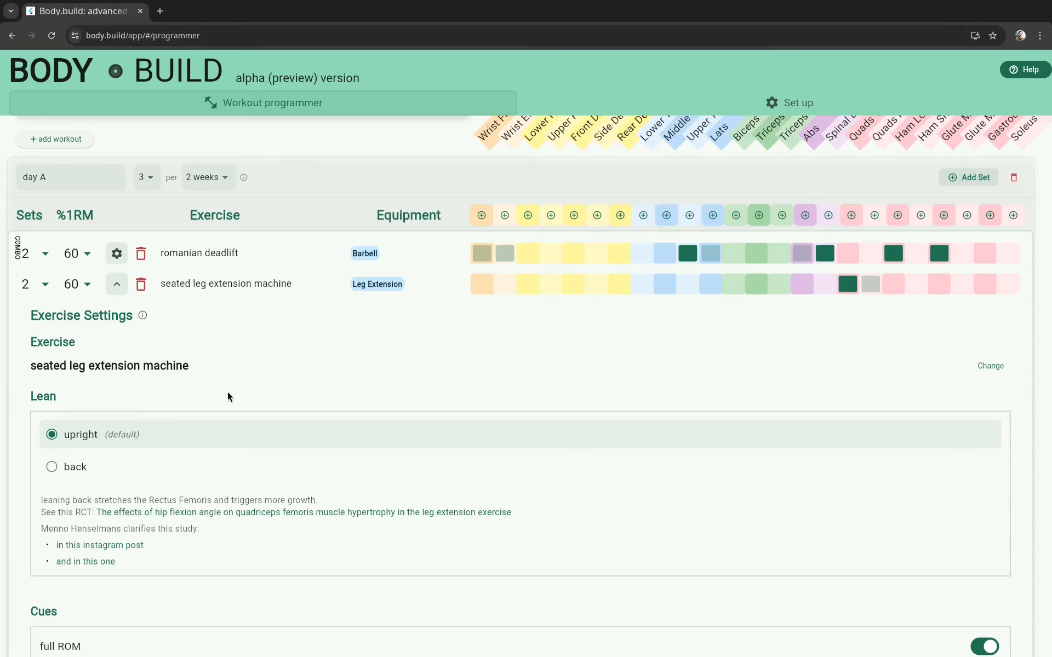
Step: Review the leg extension cues, open Jeff Nippard's number 1 leg extension tip on Instagram, and play the reel with sound
scroll(228, 394, "down", 5)
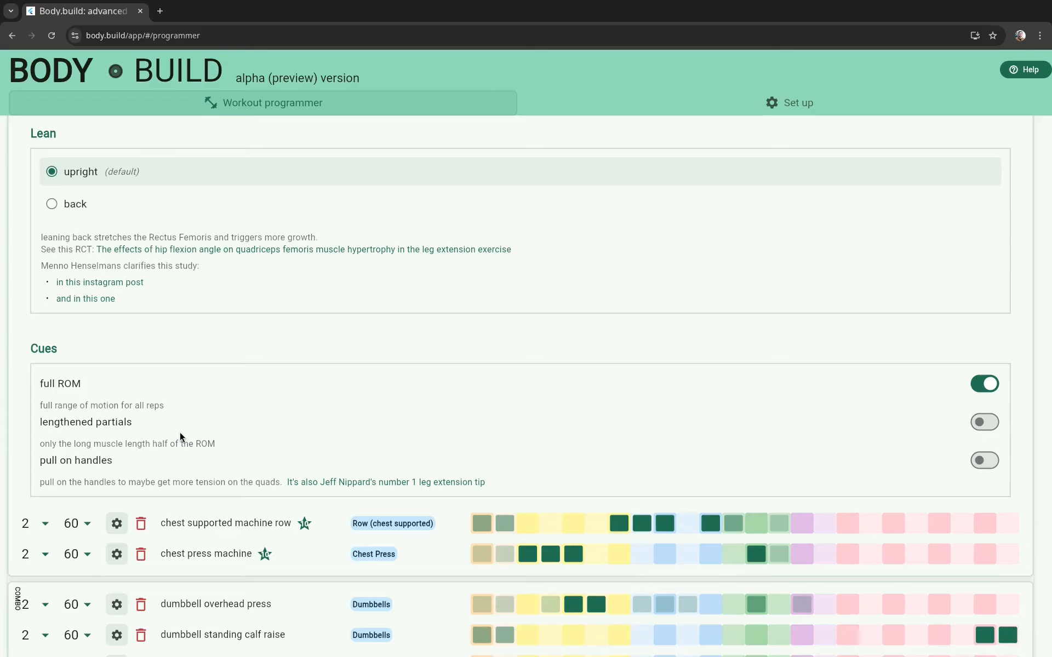
scroll(181, 166, "up", 2)
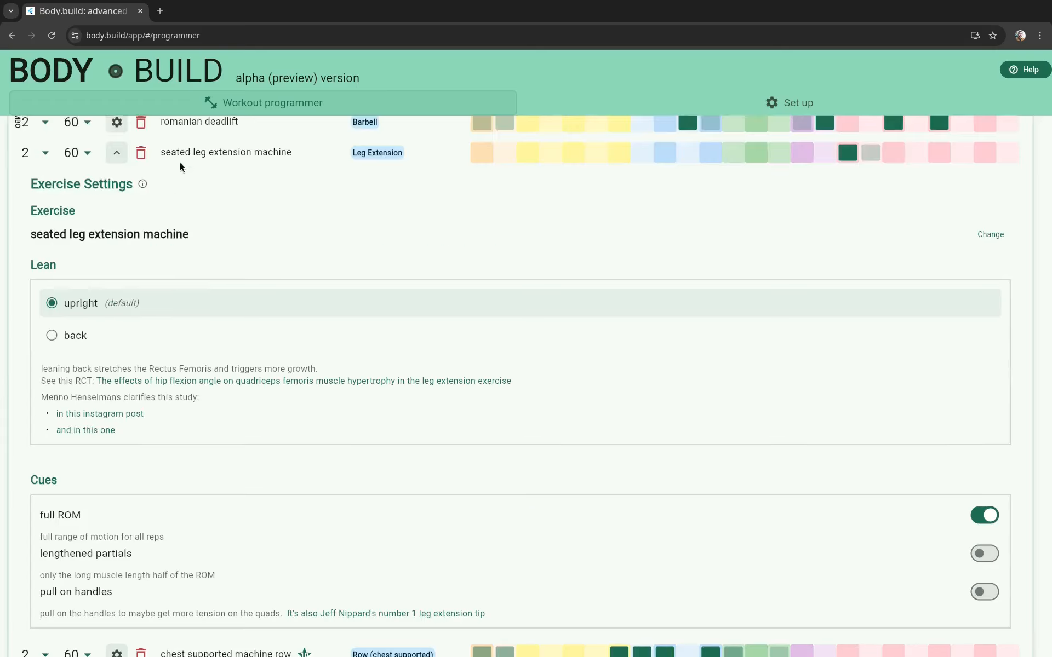
scroll(230, 307, "down", 1)
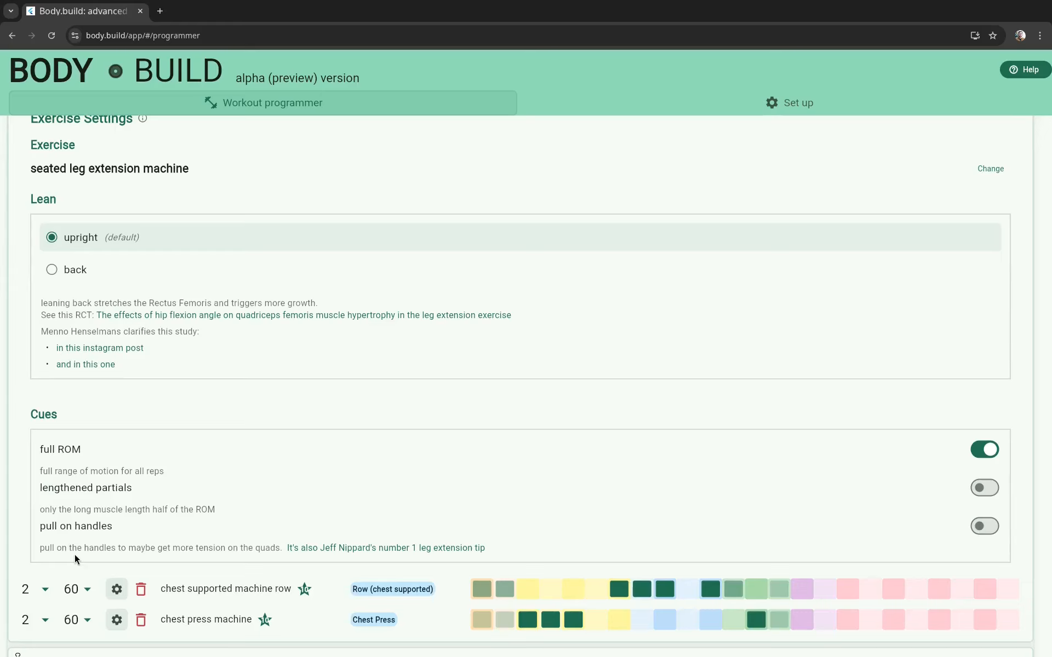
left_click(351, 549)
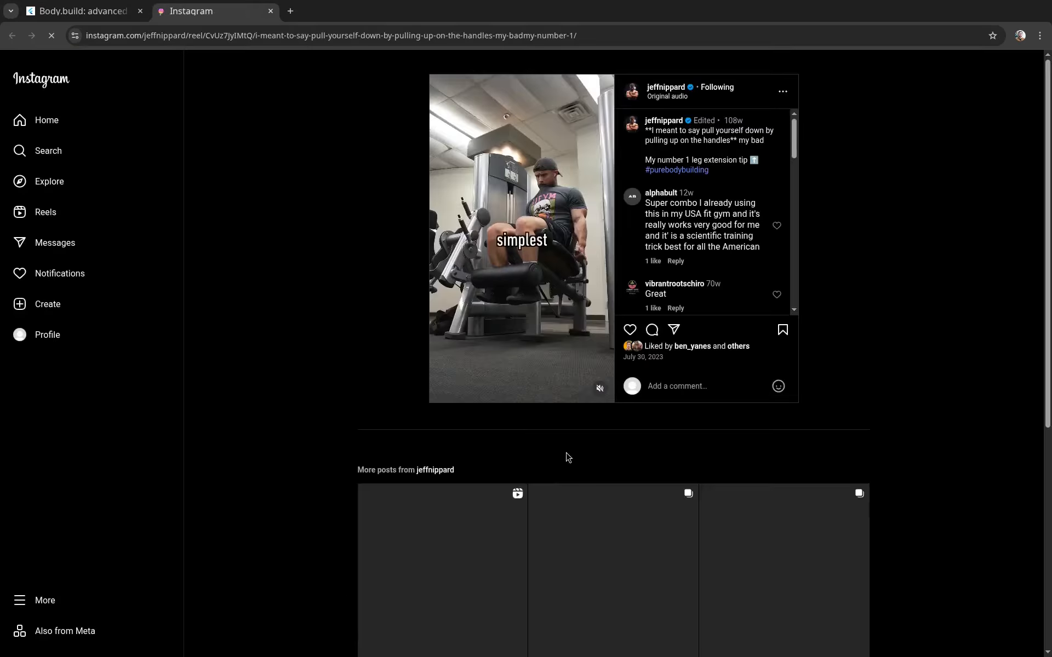
left_click(599, 390)
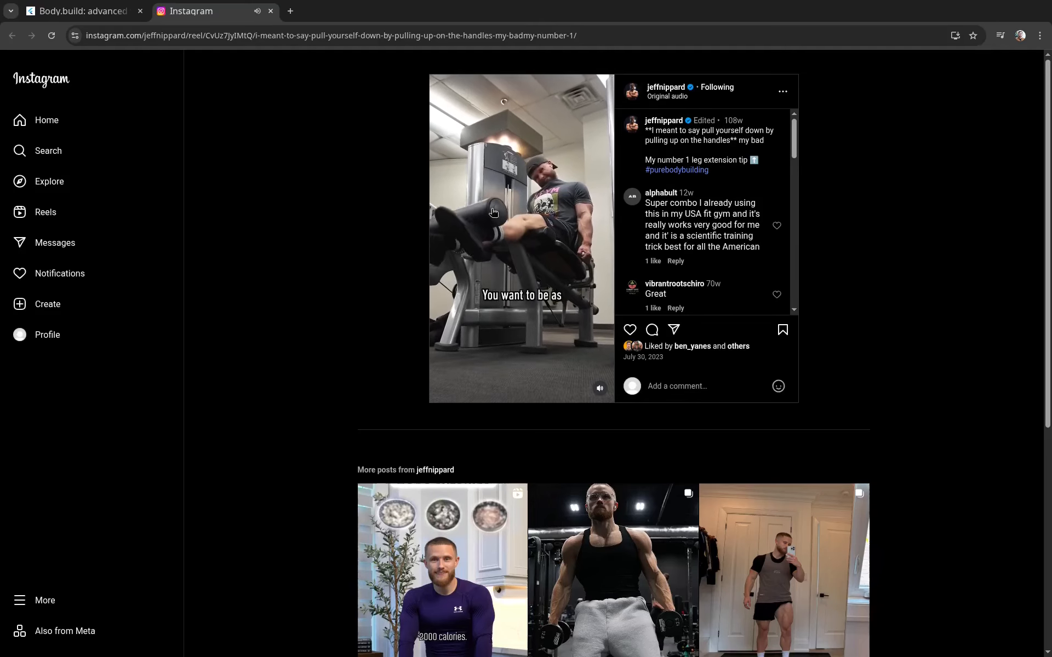
Step: Close the Instagram reel and collapse the exercise settings of the seated leg extension machine in day A
left_click(271, 14)
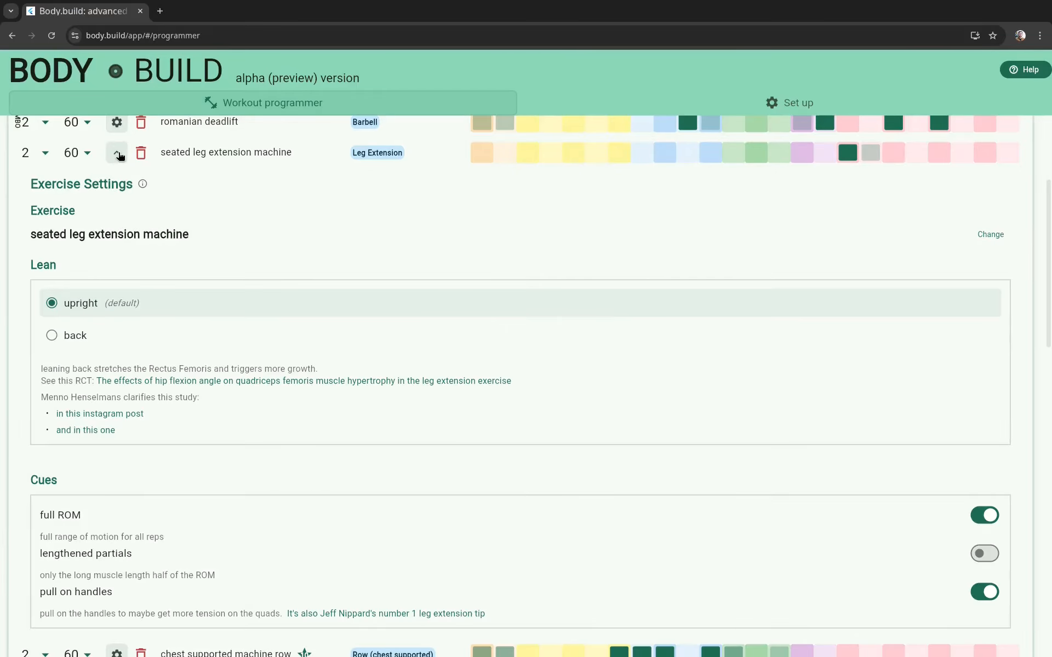
left_click(118, 154)
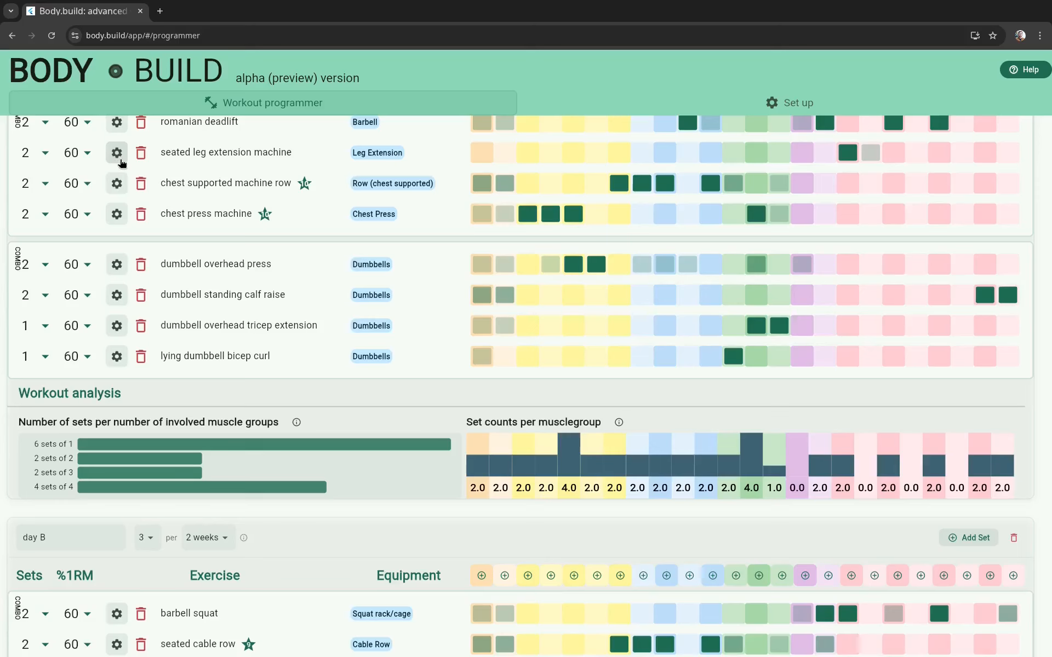
Step: Look over the rated exercises in day A and day B, and open the ratings for the standing cable bicep curl
scroll(304, 385, "up", 3)
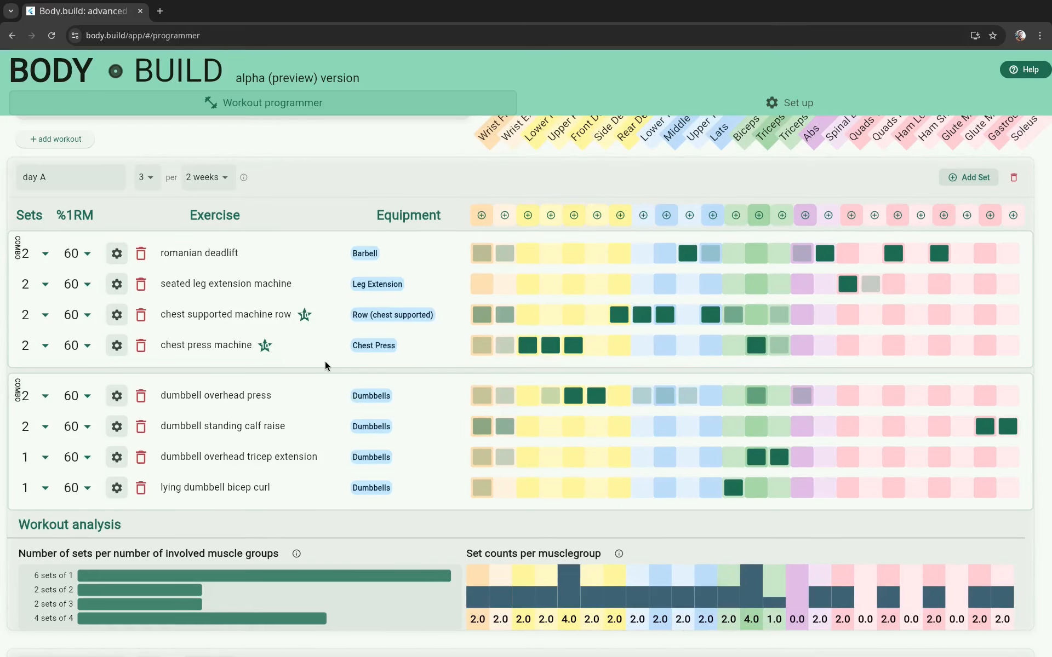
scroll(325, 364, "down", 9)
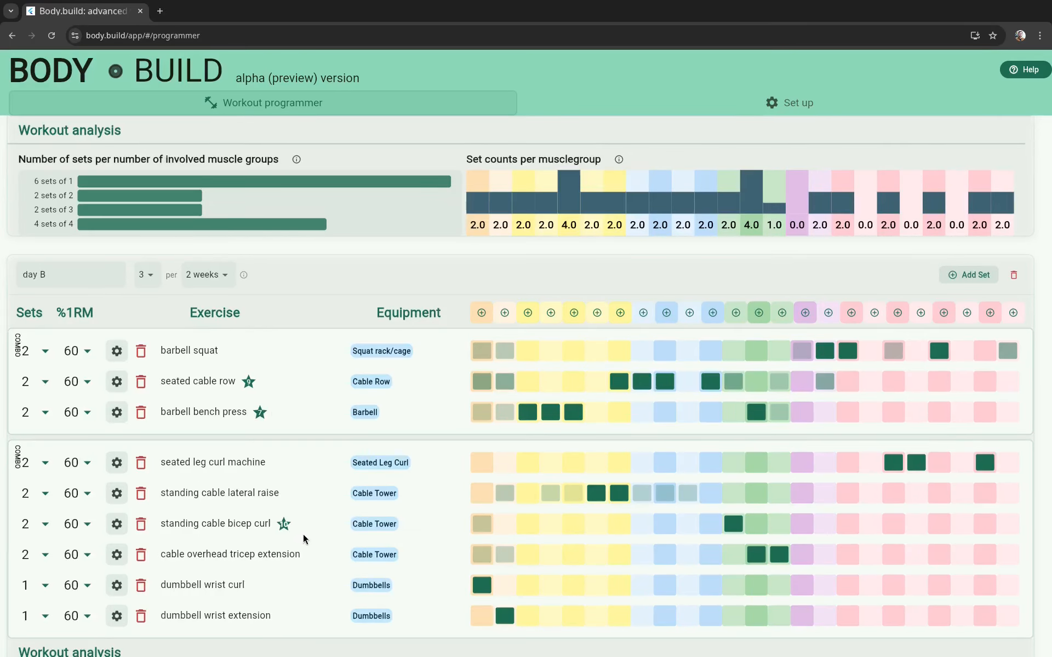
scroll(304, 534, "down", 3)
scroll(311, 524, "up", 2)
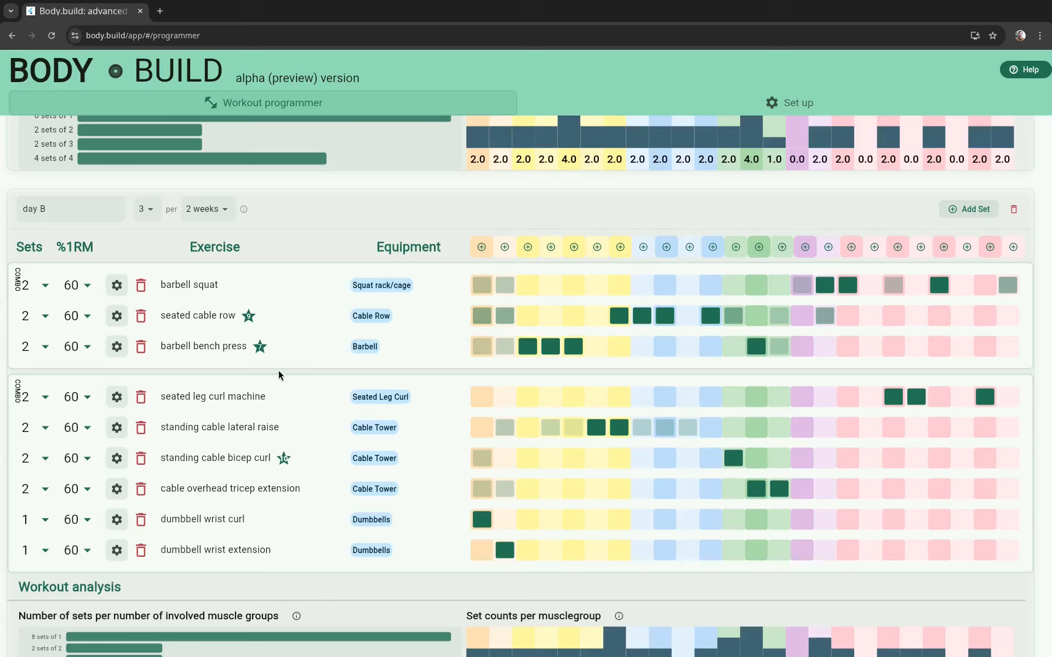
left_click(284, 459)
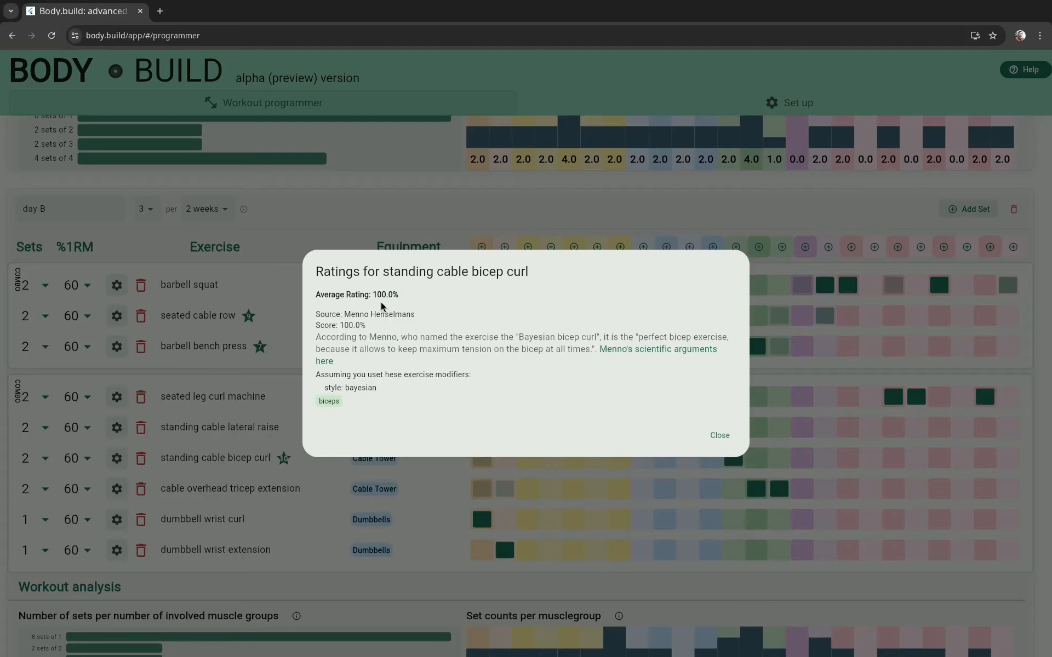
Step: Open Menno's scientific arguments linked in the rating and read through the Bayesian curls article to its conclusion
left_click(630, 349)
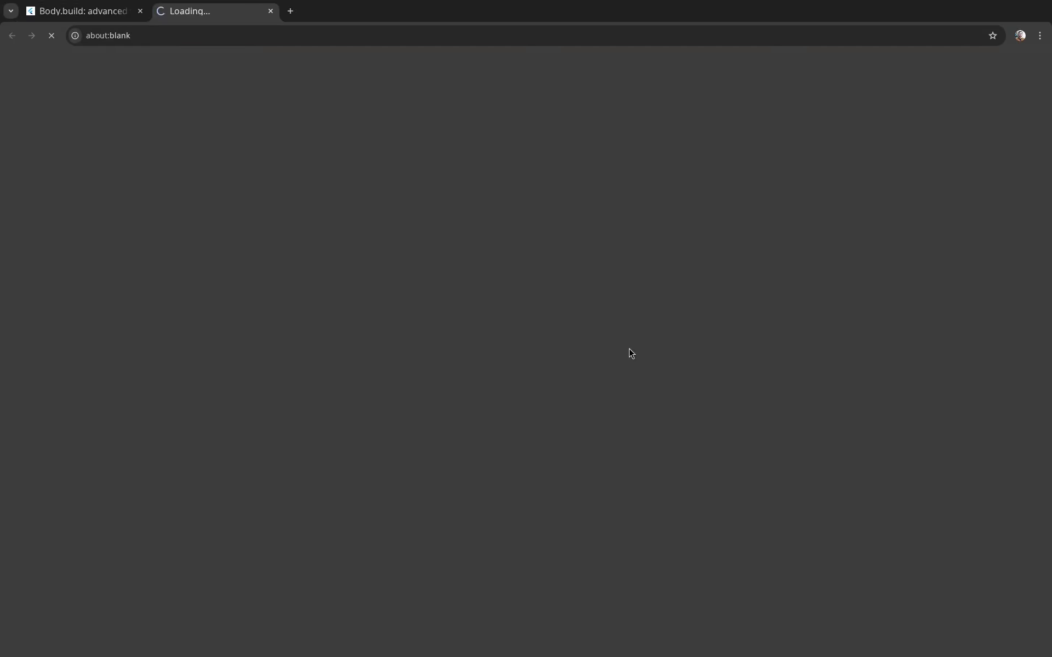
scroll(727, 467, "down", 1)
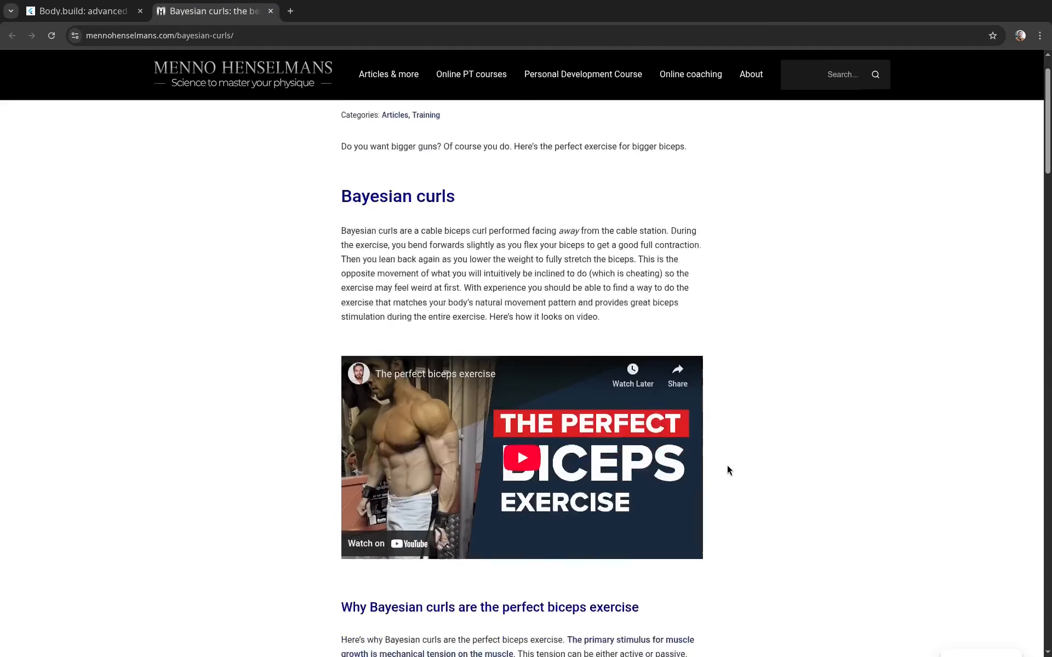
scroll(727, 470, "down", 4)
scroll(728, 469, "down", 15)
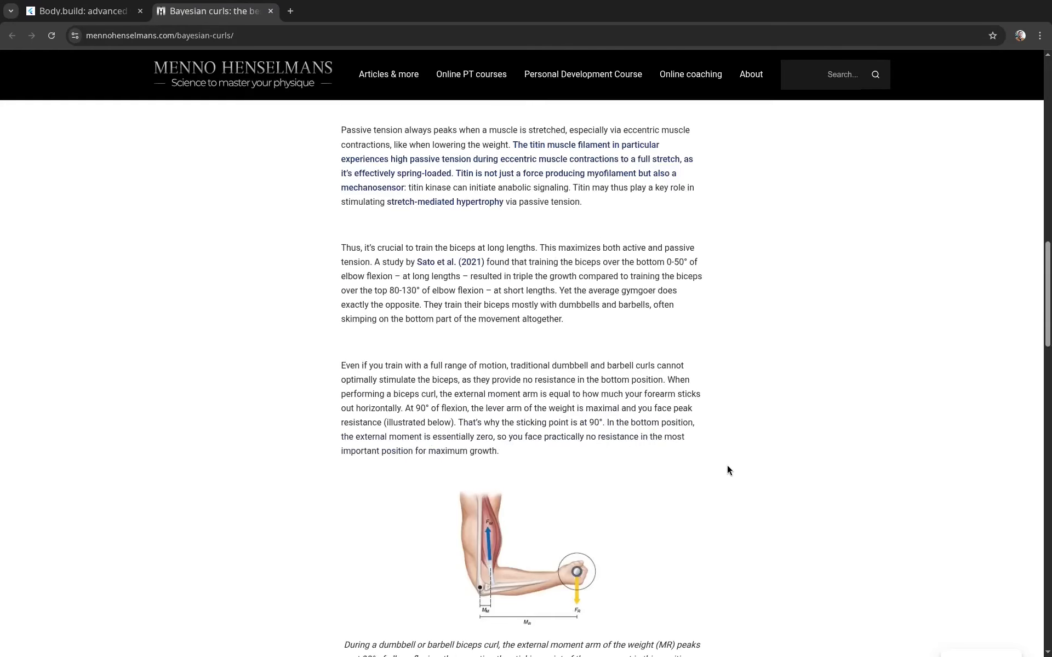
scroll(728, 470, "down", 15)
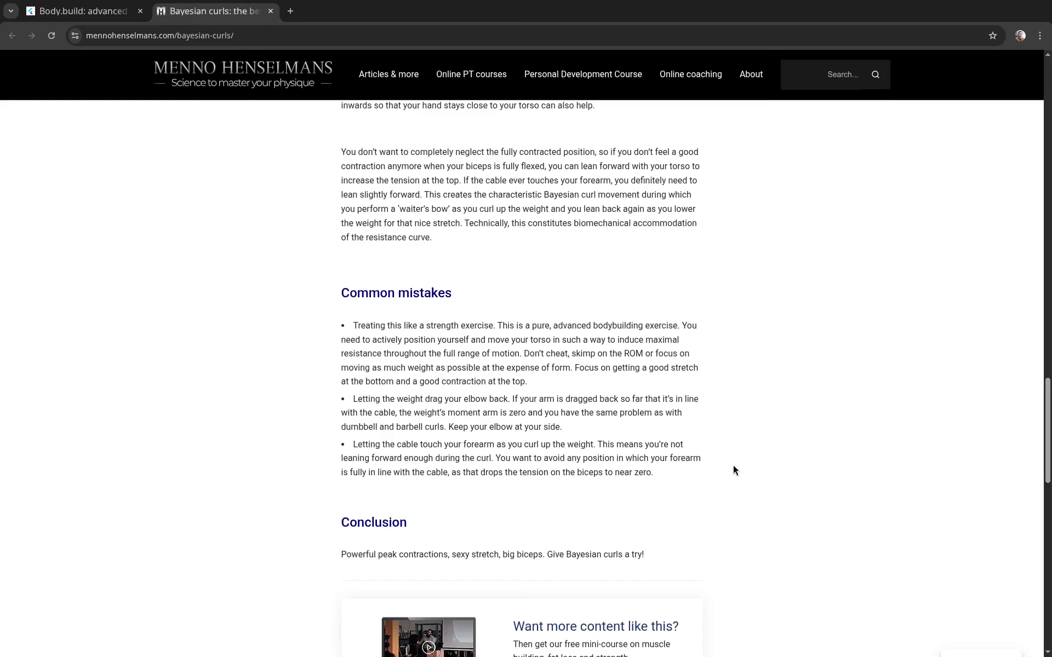
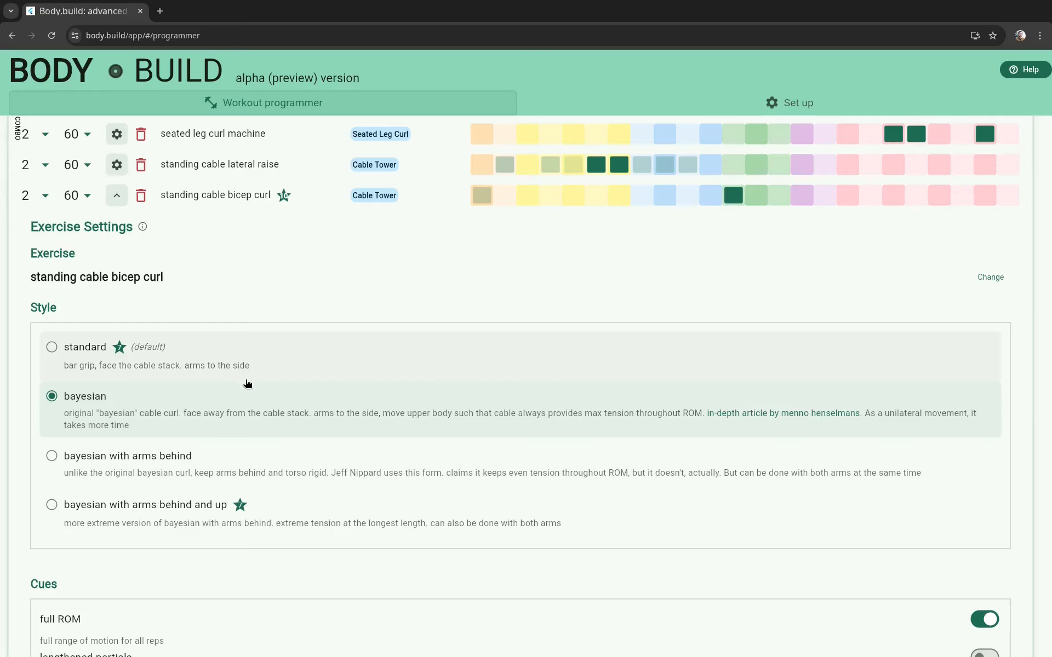
Step: Collapse the standing cable bicep curl settings in day B and read the explanation of sets per number of involved muscle groups
scroll(253, 384, "down", 2)
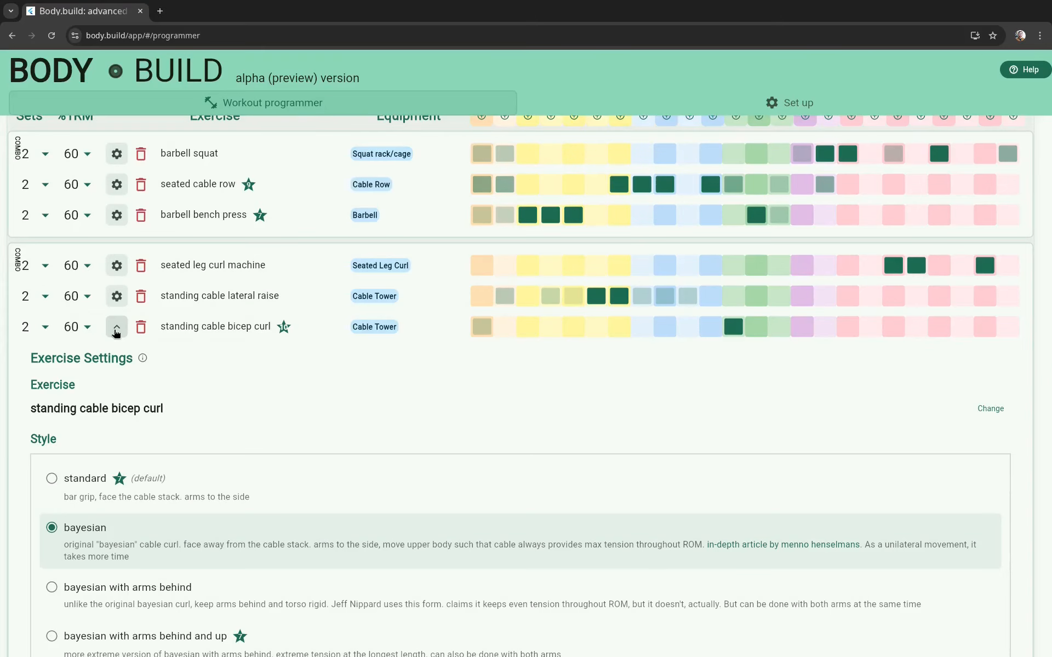
left_click(116, 328)
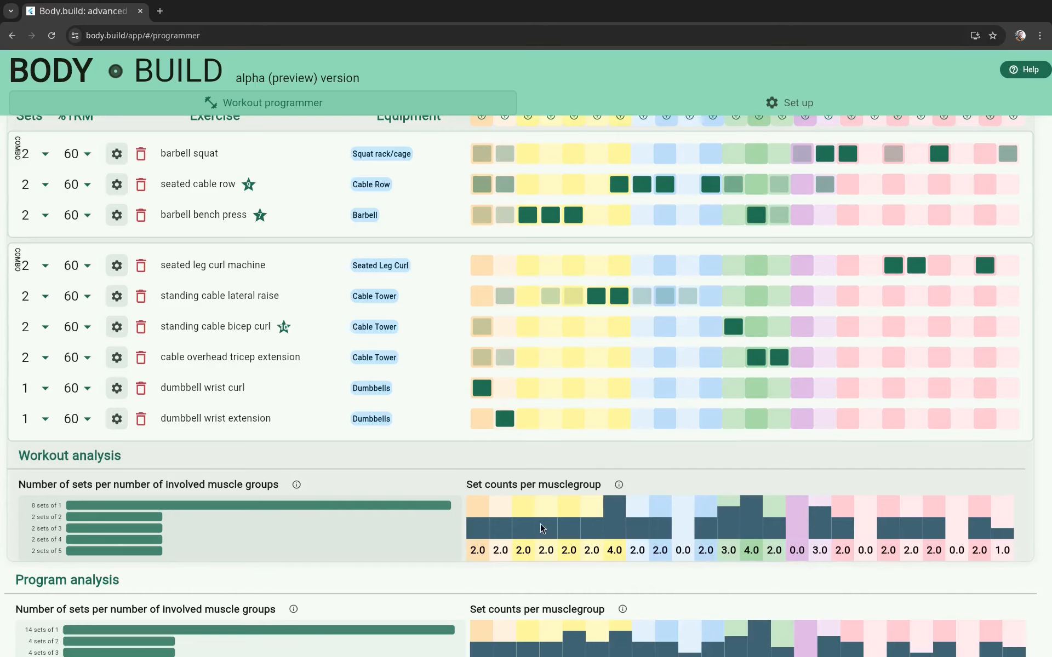
scroll(678, 592, "down", 2)
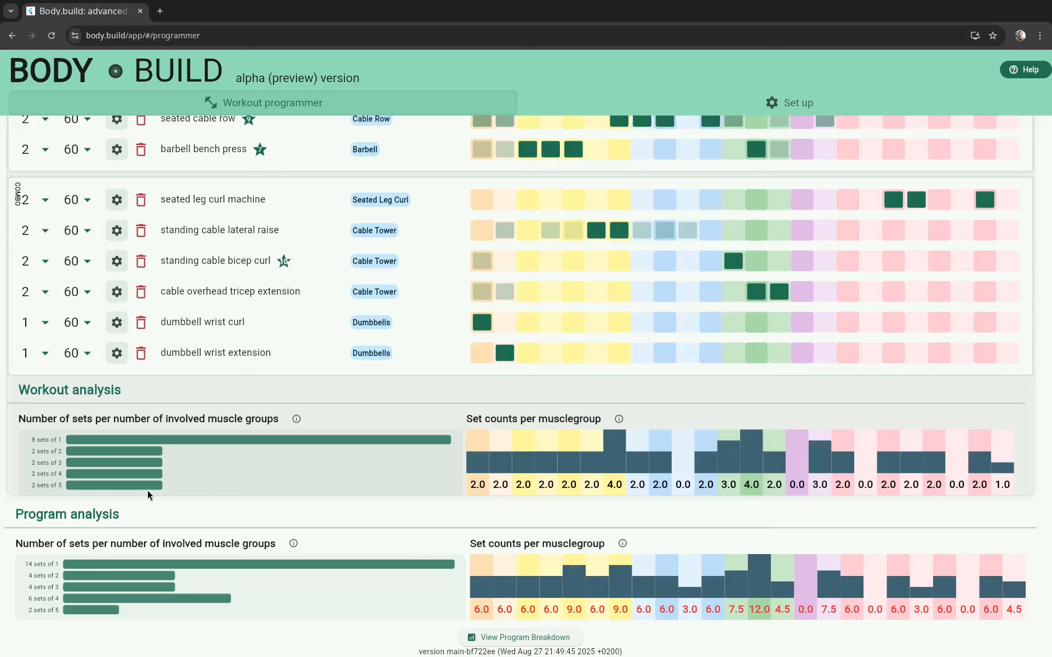
left_click(297, 419)
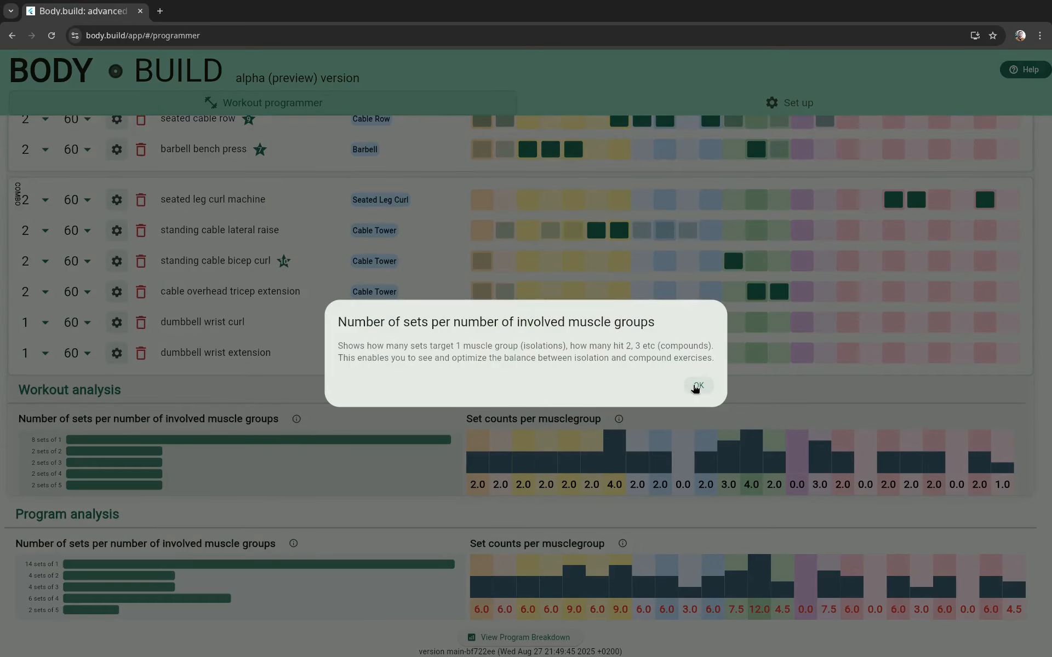
left_click(696, 386)
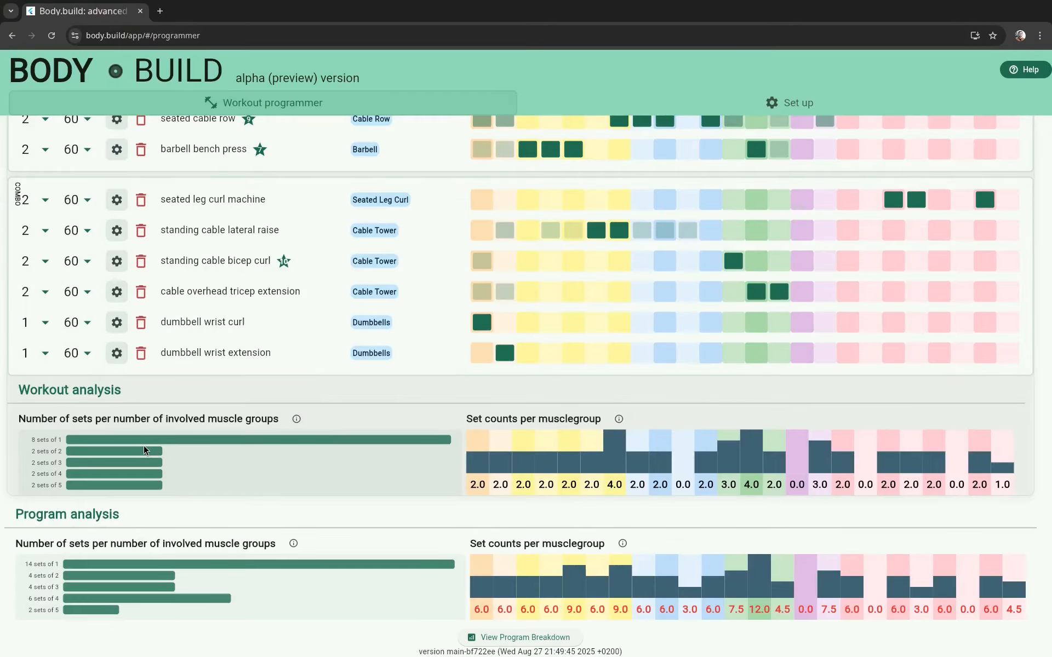
Step: Compare day B's exercises with its workout analysis and the overall program analysis
scroll(161, 463, "up", 3)
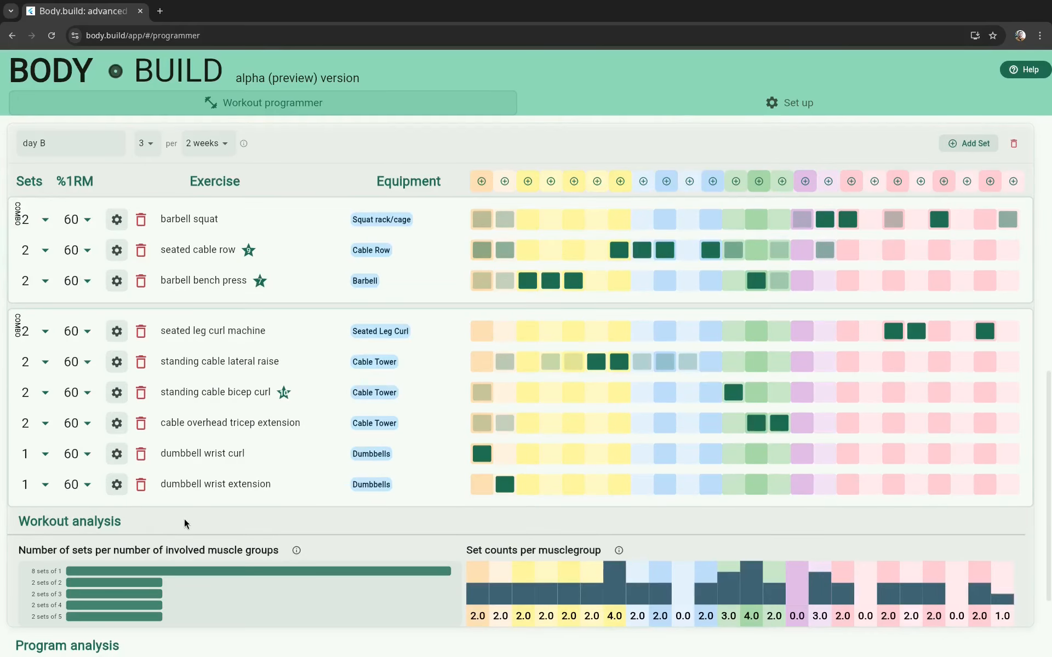
scroll(185, 523, "down", 3)
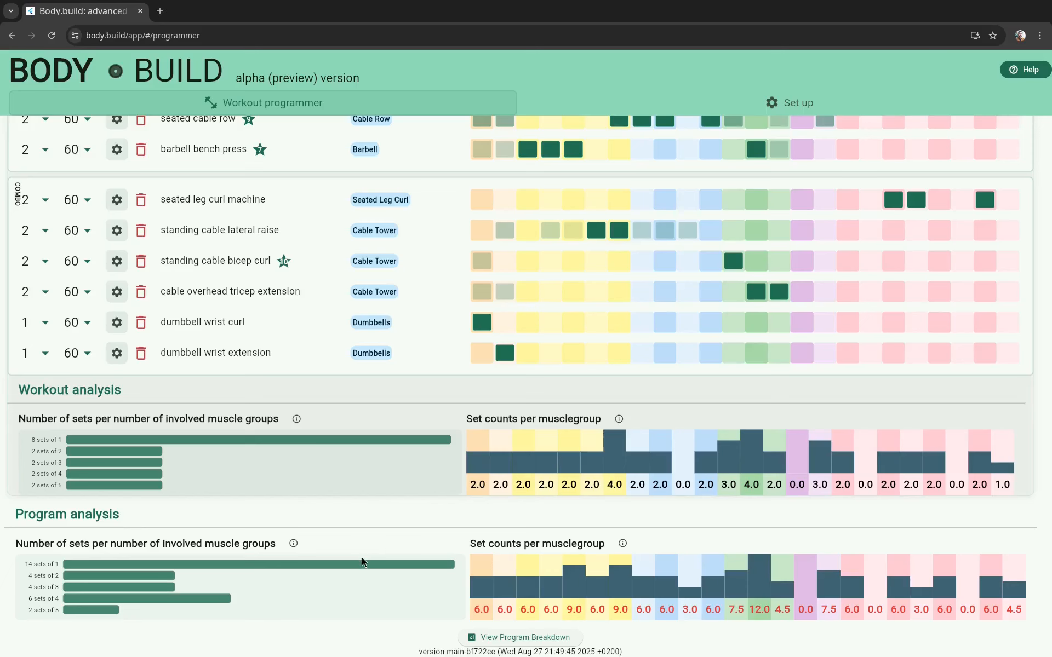
scroll(367, 578, "up", 8)
Step: Read through the Body.Build Help Guide and open the documentation website linked in it
left_click(1018, 73)
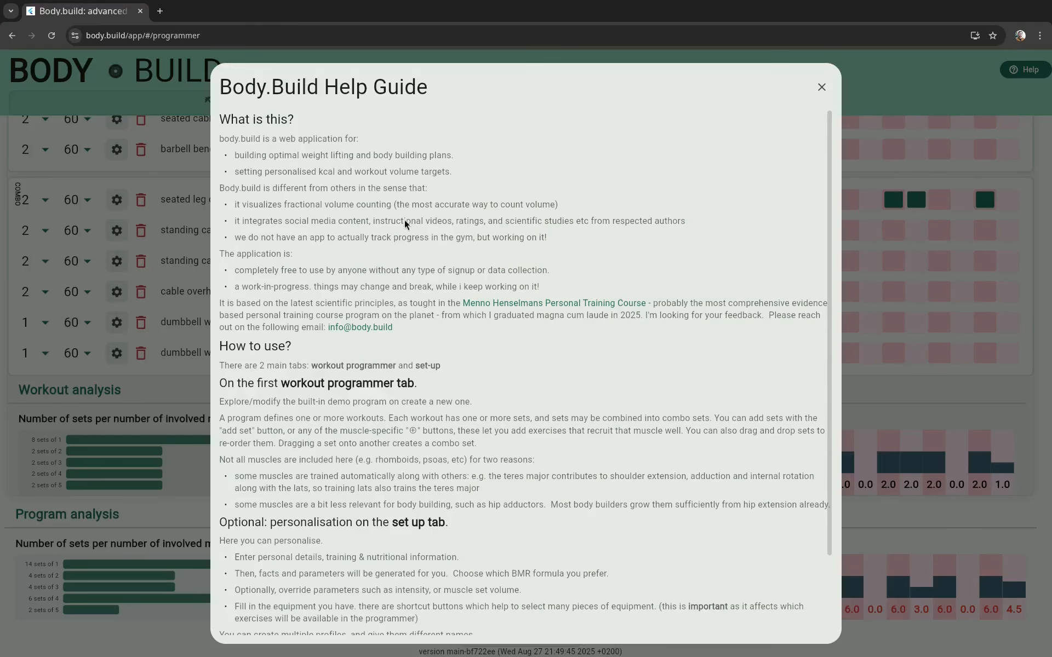
scroll(422, 450, "down", 2)
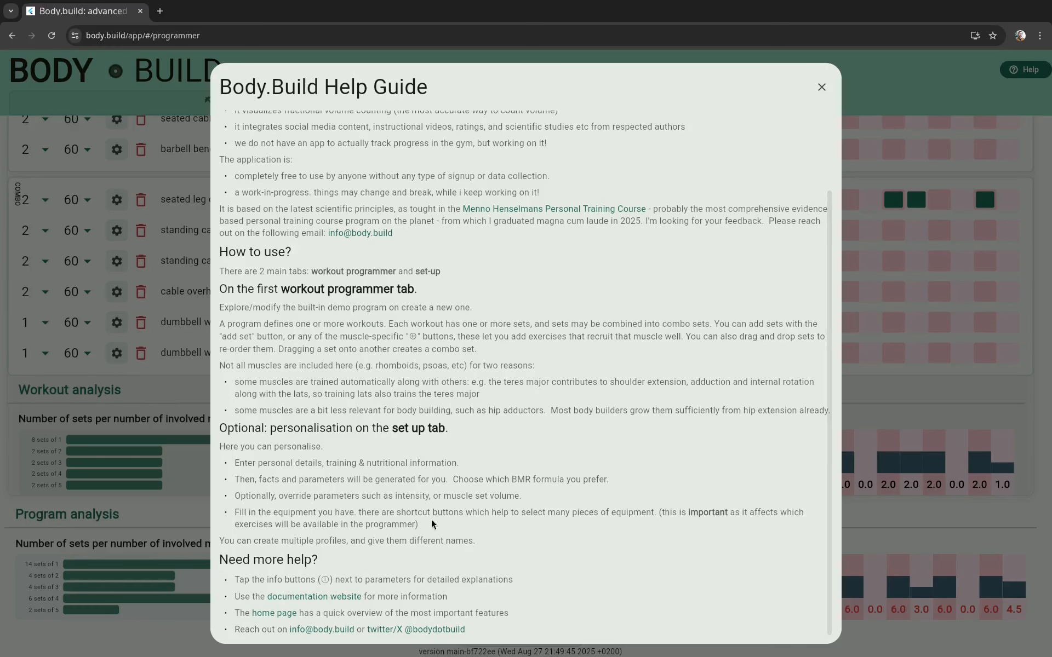
left_click(316, 602)
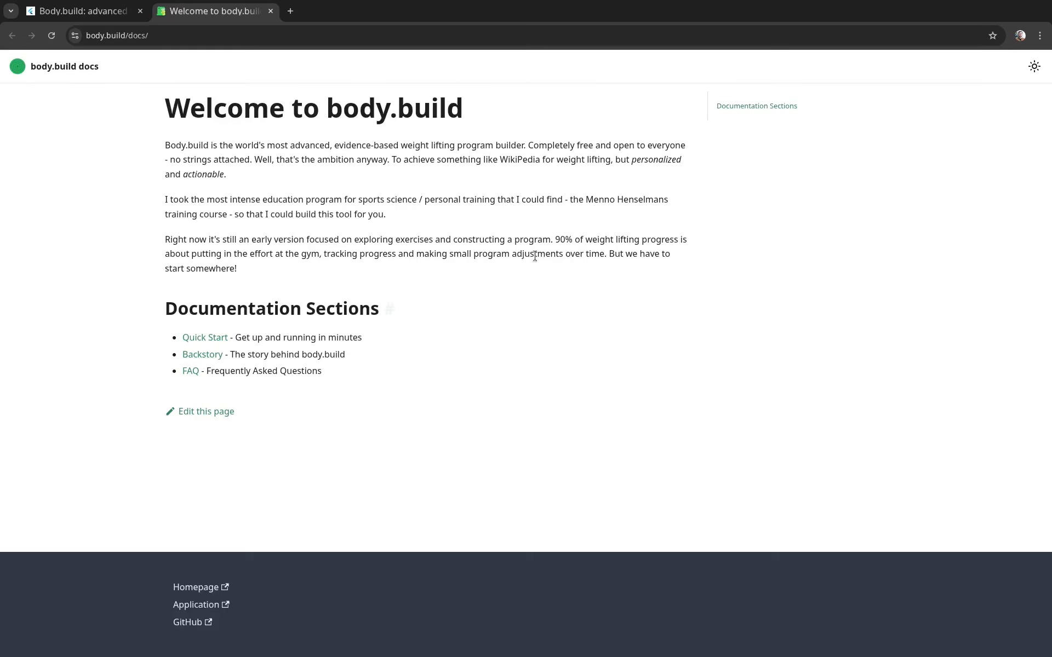
Step: Read through the Quick Start guide in the documentation, and close both the documentation and the help guide
left_click(217, 341)
scroll(626, 443, "down", 10)
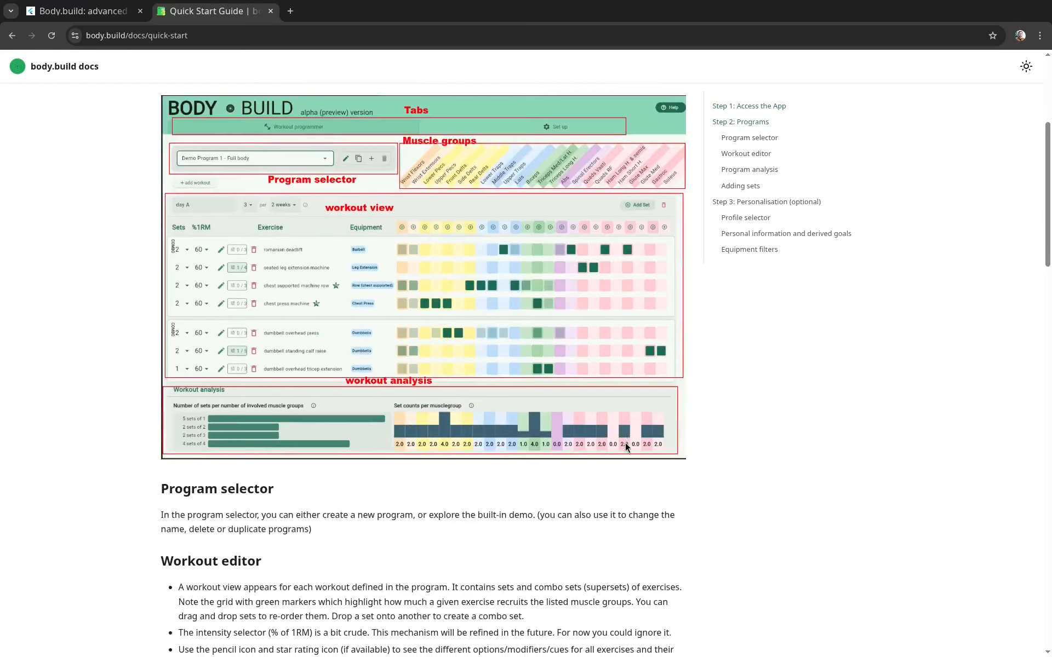
scroll(624, 447, "down", 10)
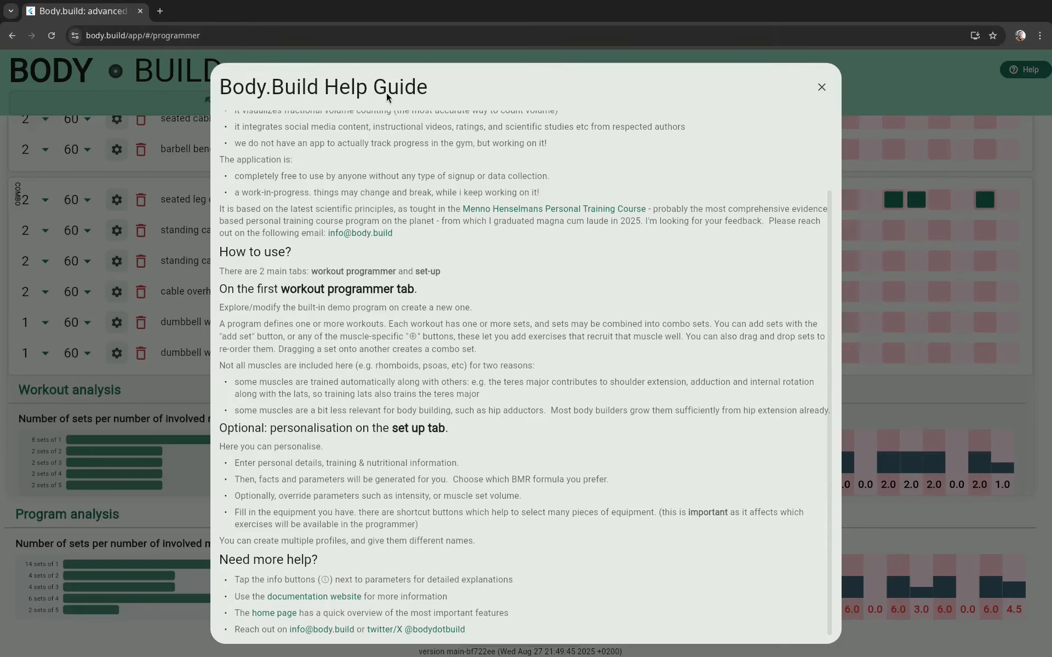
left_click(821, 87)
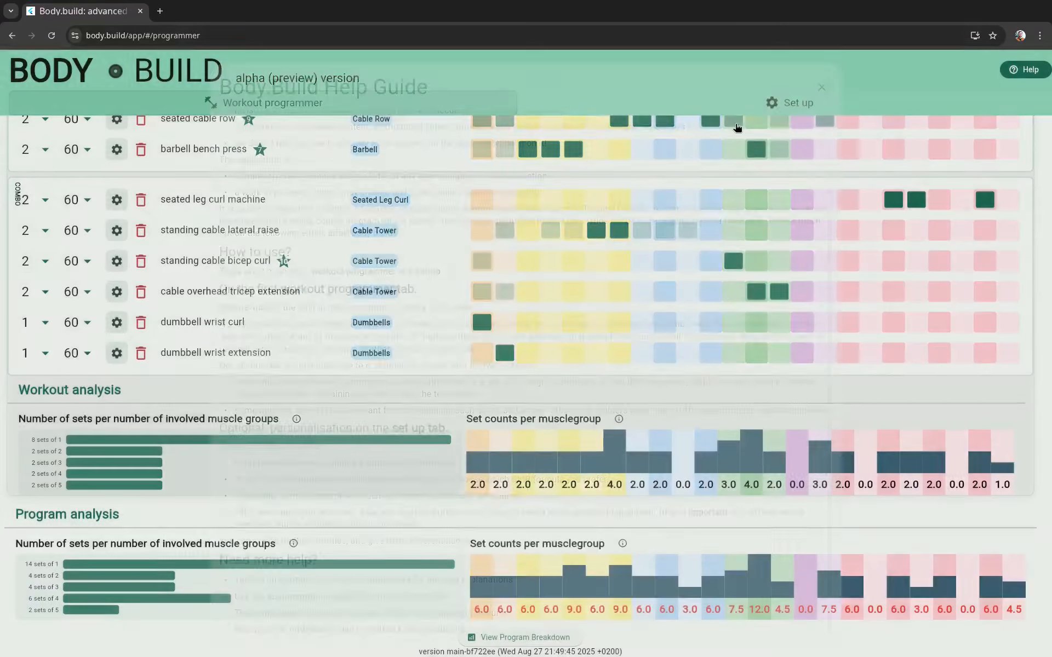
Step: Create a new program named hello and add a first workout to it
scroll(412, 451, "up", 10)
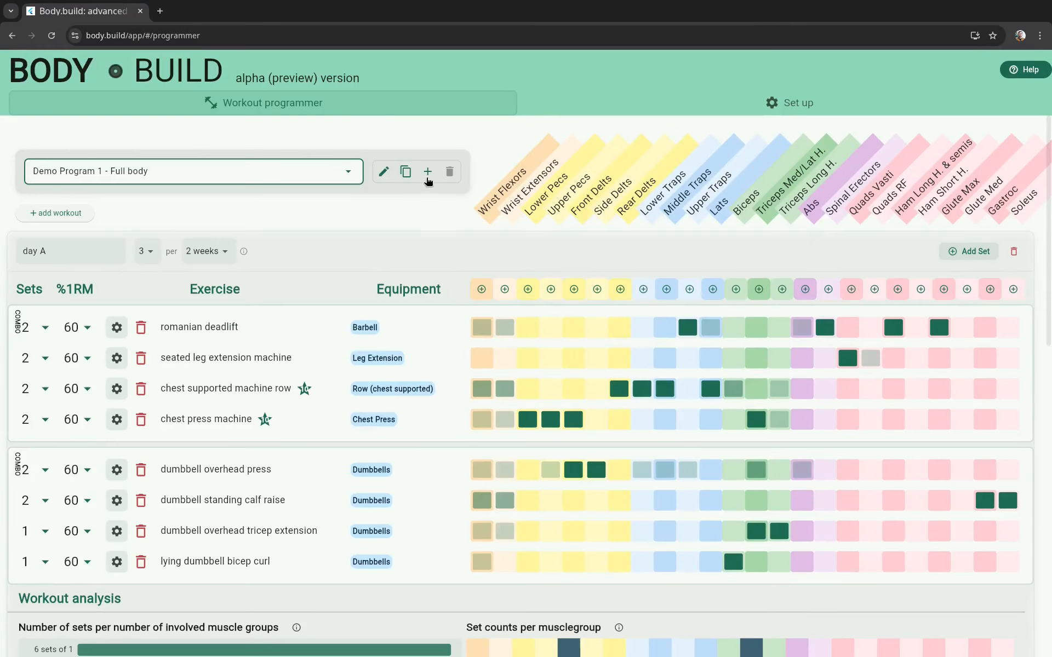
type("hello")
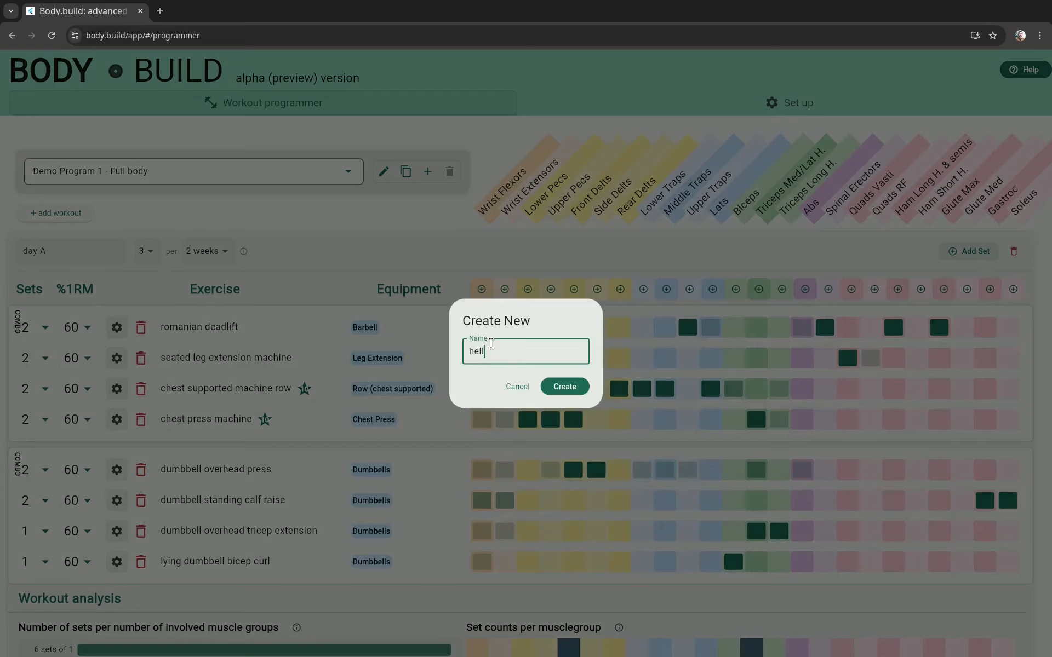
left_click(552, 386)
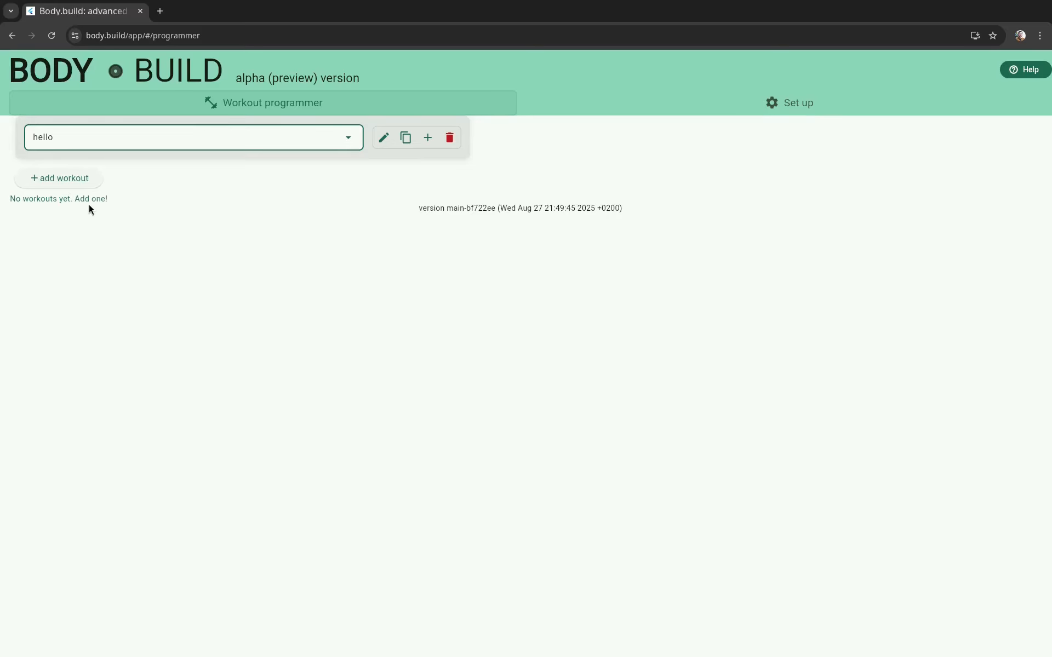
left_click(67, 179)
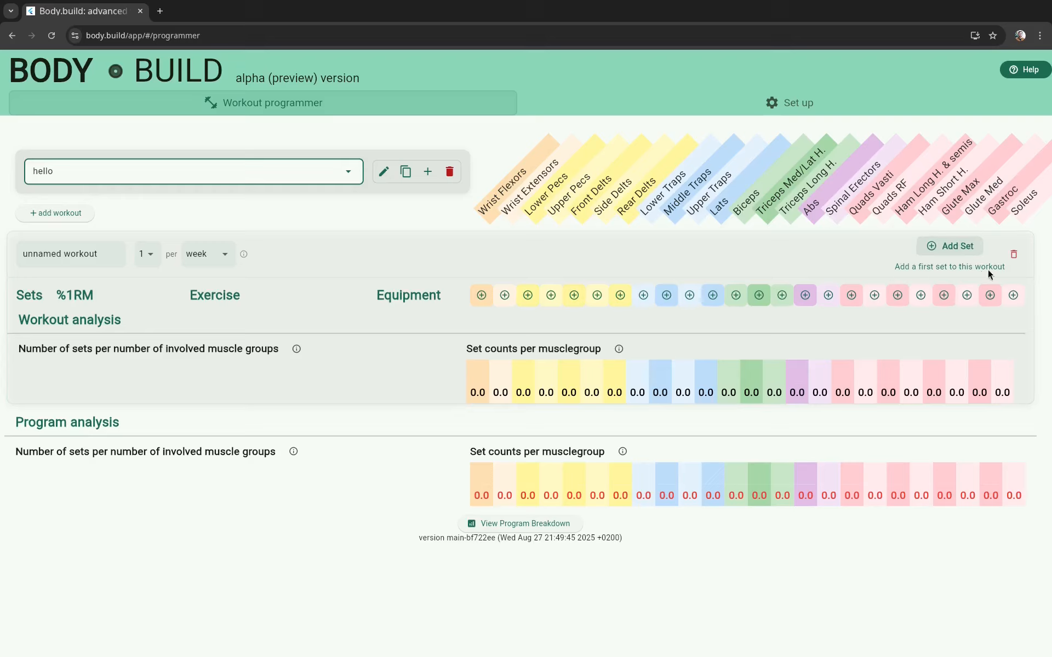
Step: Add a first set to the unnamed workout, assign it the 45° back extension exercise, and collapse its settings
left_click(961, 248)
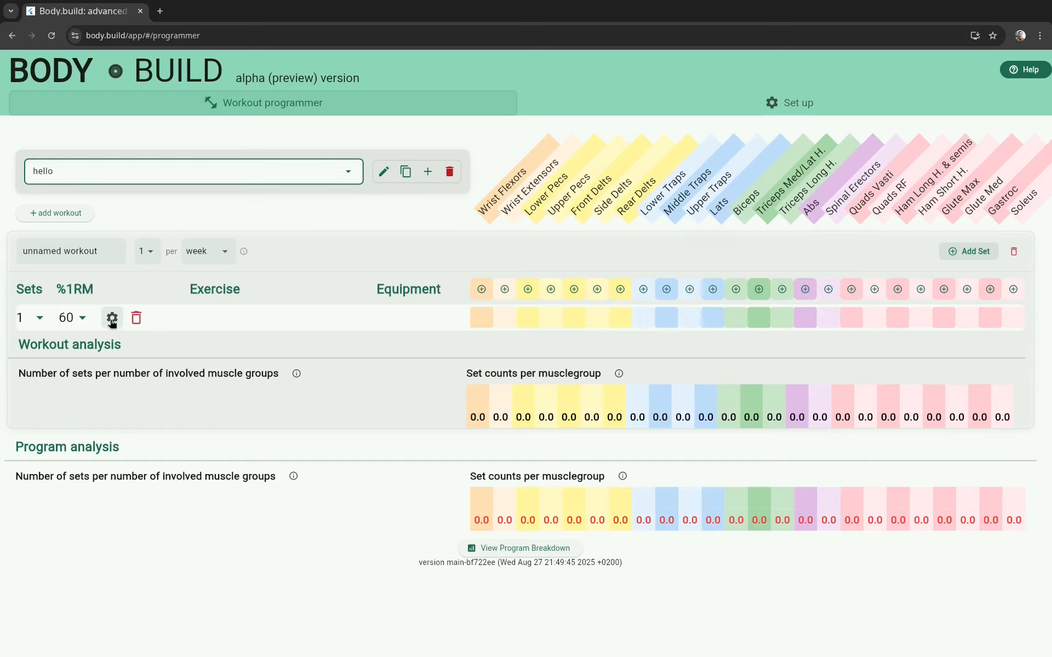
left_click(112, 319)
left_click(112, 403)
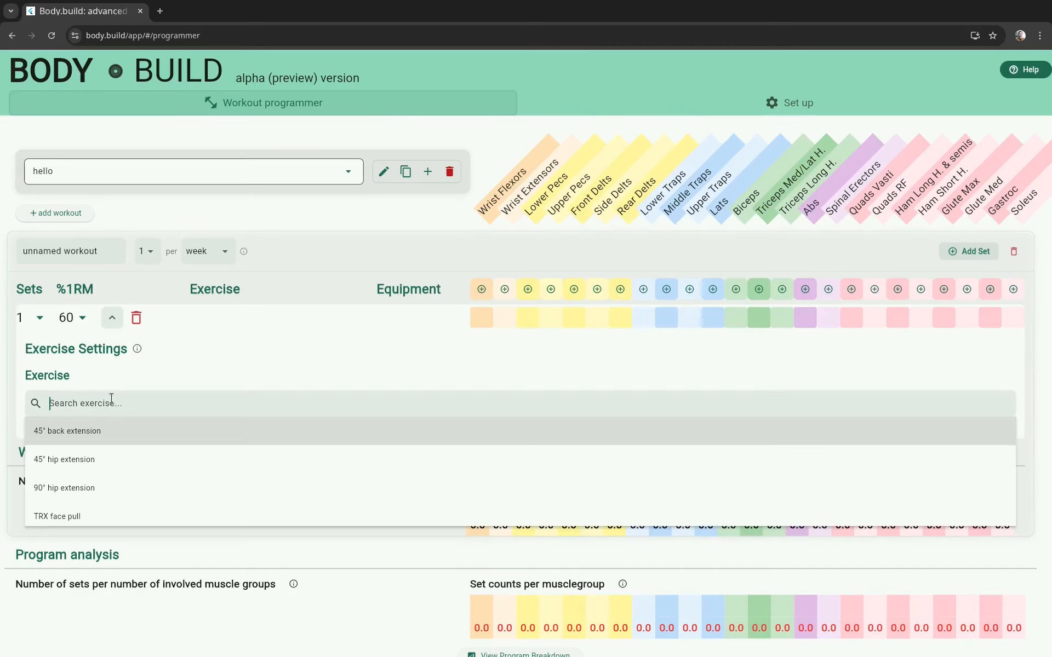
left_click(115, 433)
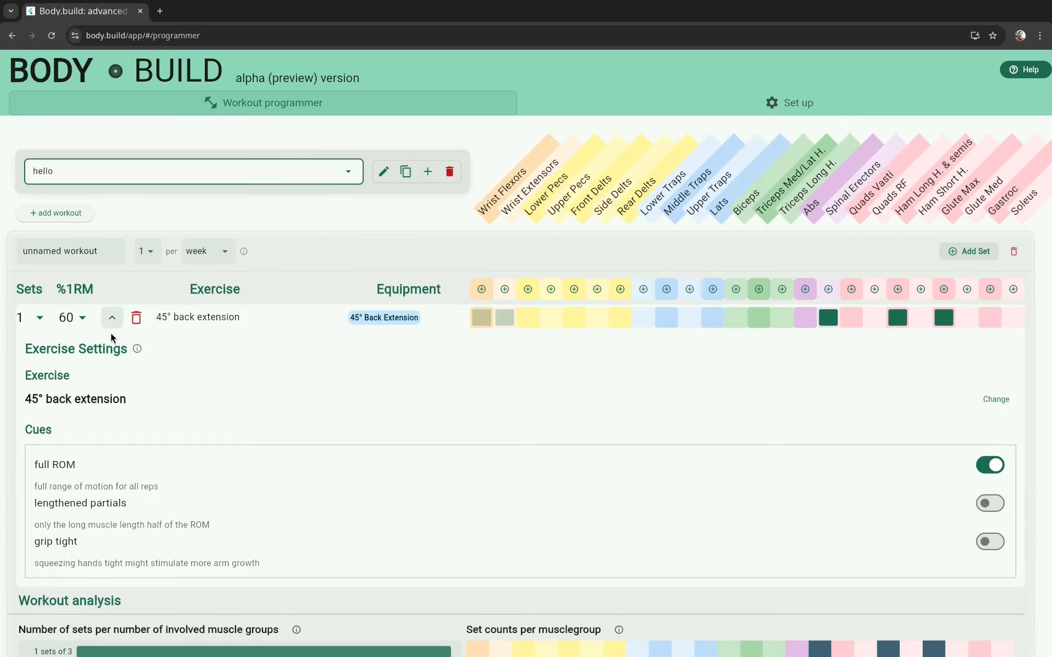
left_click(112, 318)
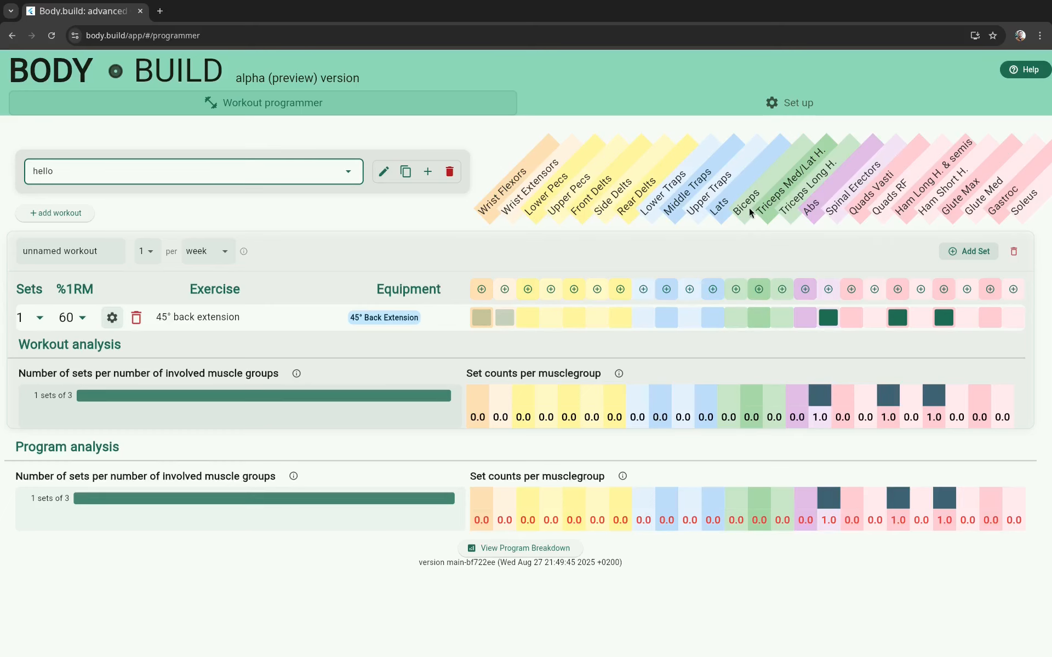
Step: Browse the exercises ranked by biceps recruitment and add a set of standing cable bicep curl in the bayesian style
left_click(736, 289)
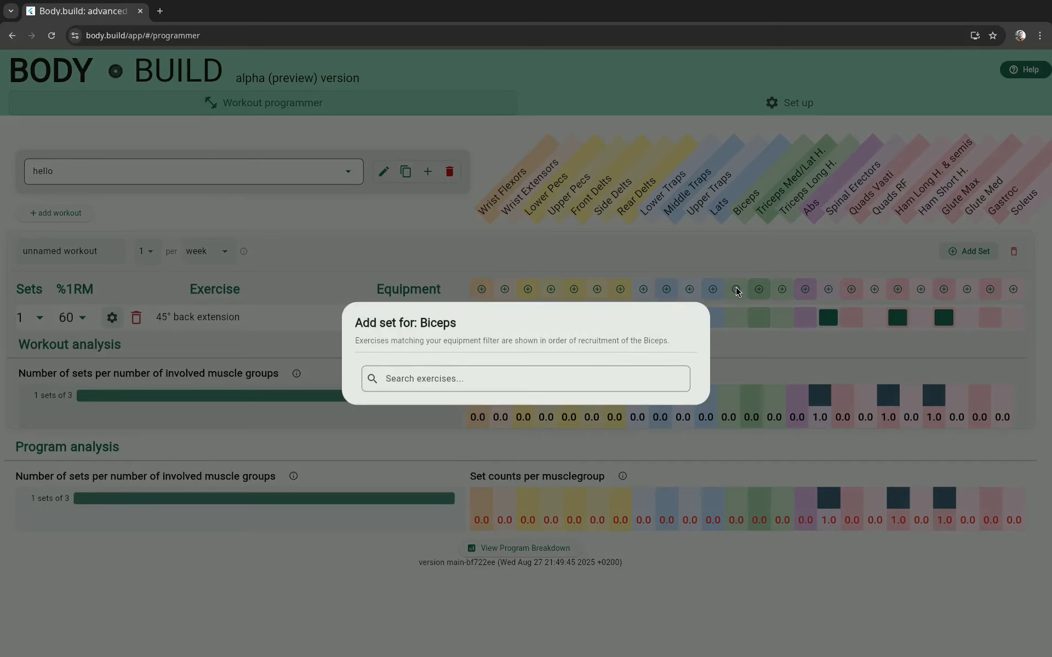
left_click(582, 375)
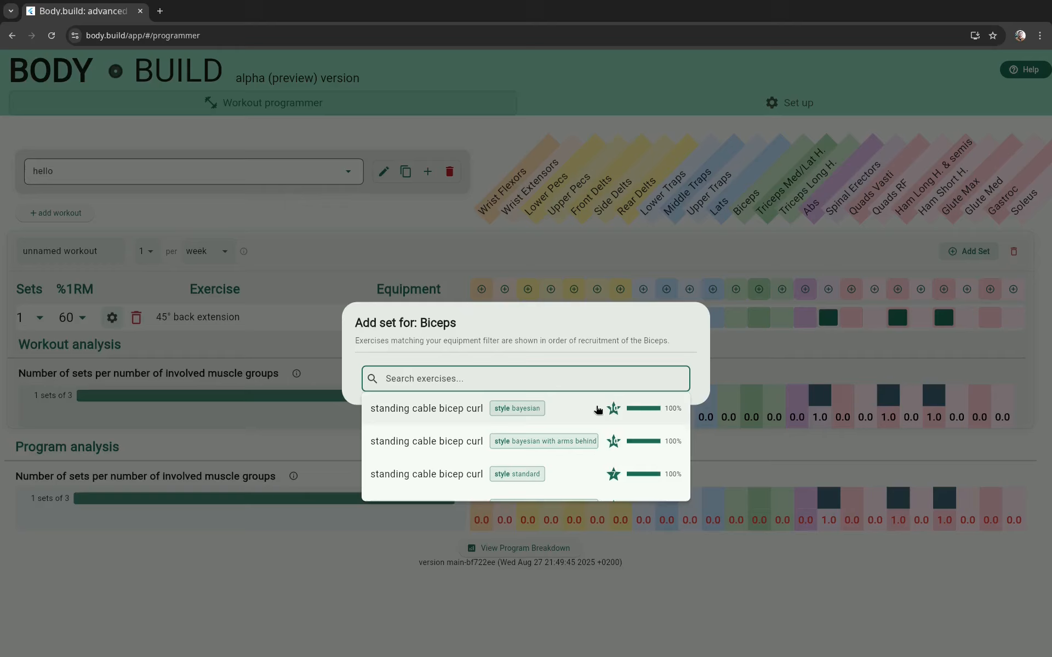
scroll(598, 411, "down", 1)
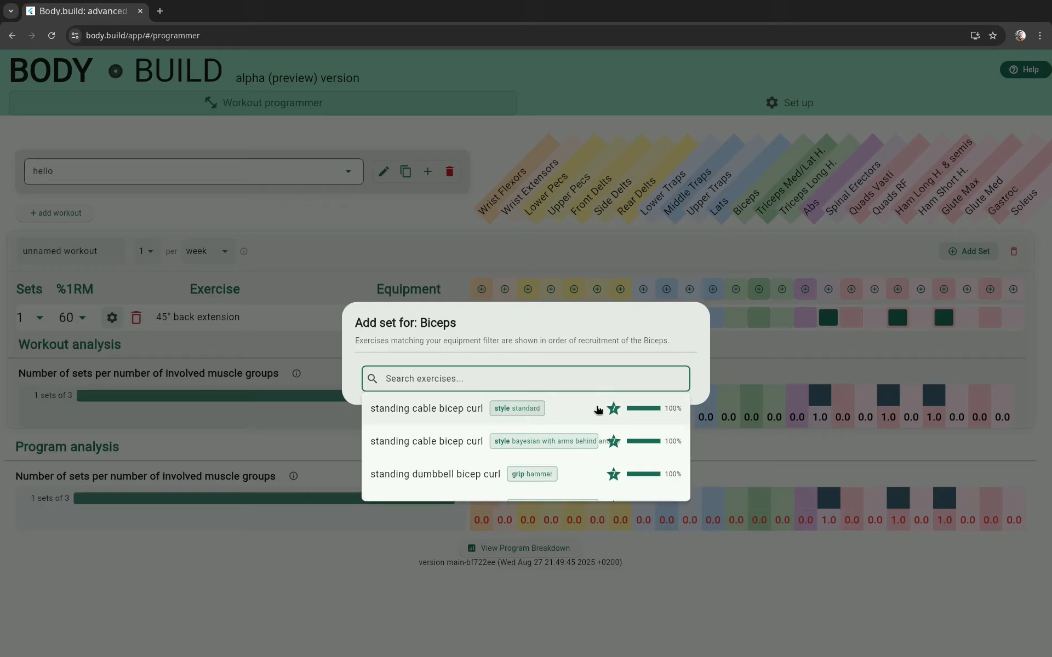
scroll(598, 410, "down", 2)
scroll(598, 410, "down", 3)
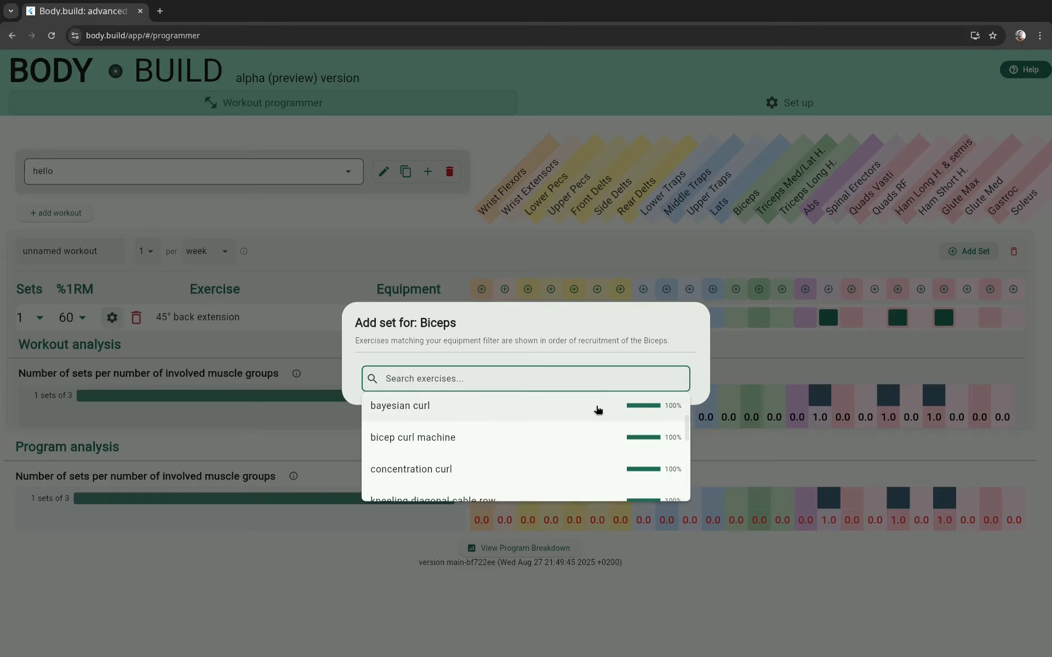
scroll(598, 410, "up", 3)
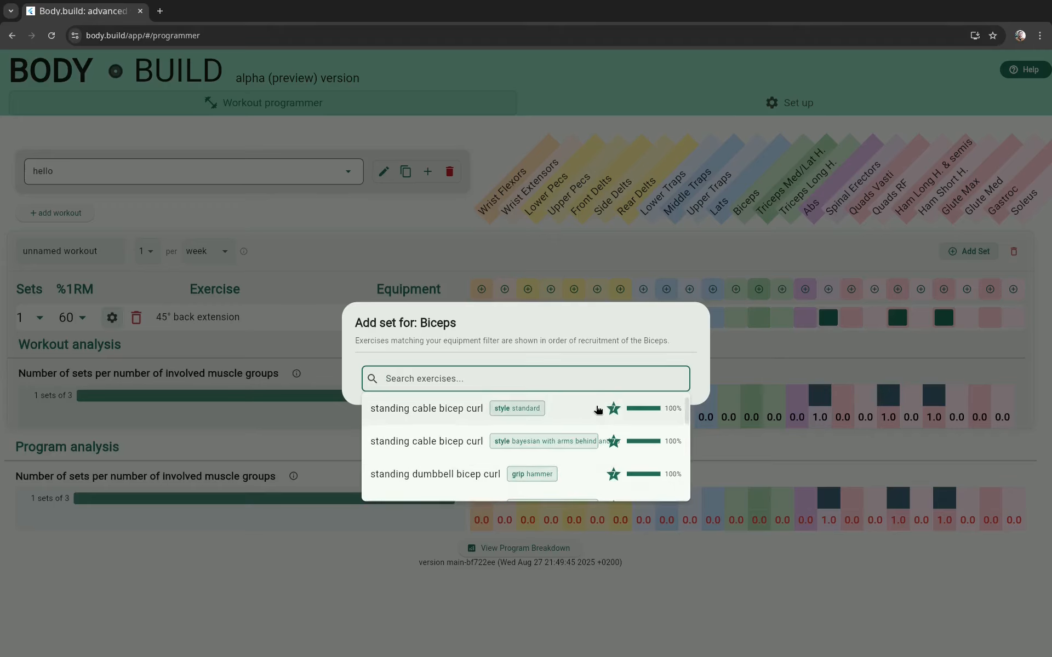
scroll(598, 410, "down", 1)
scroll(598, 411, "down", 7)
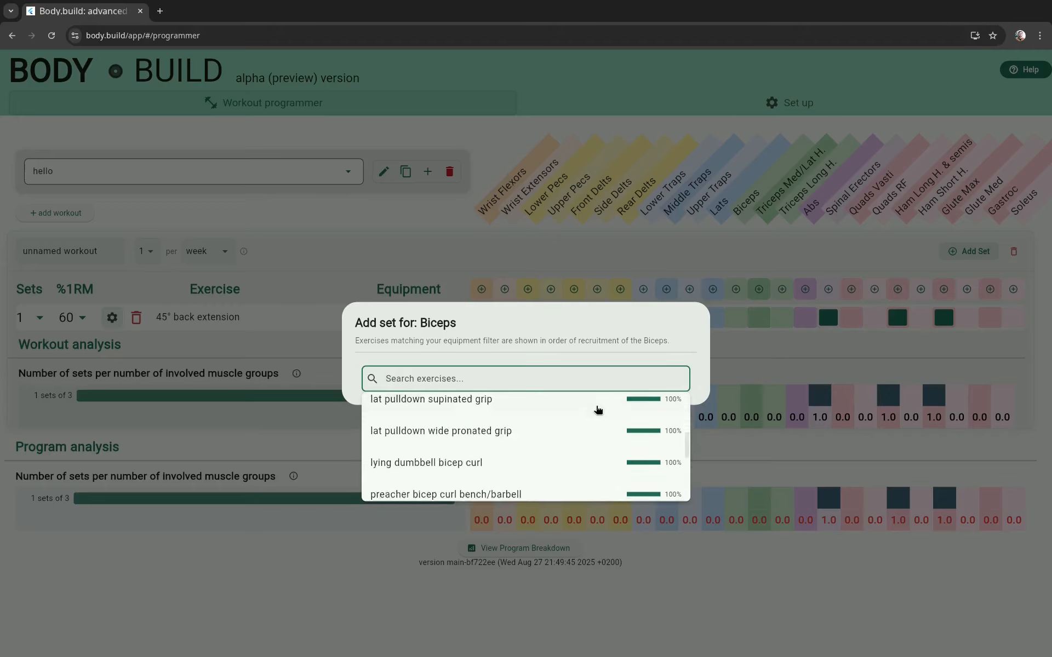
scroll(598, 411, "down", 8)
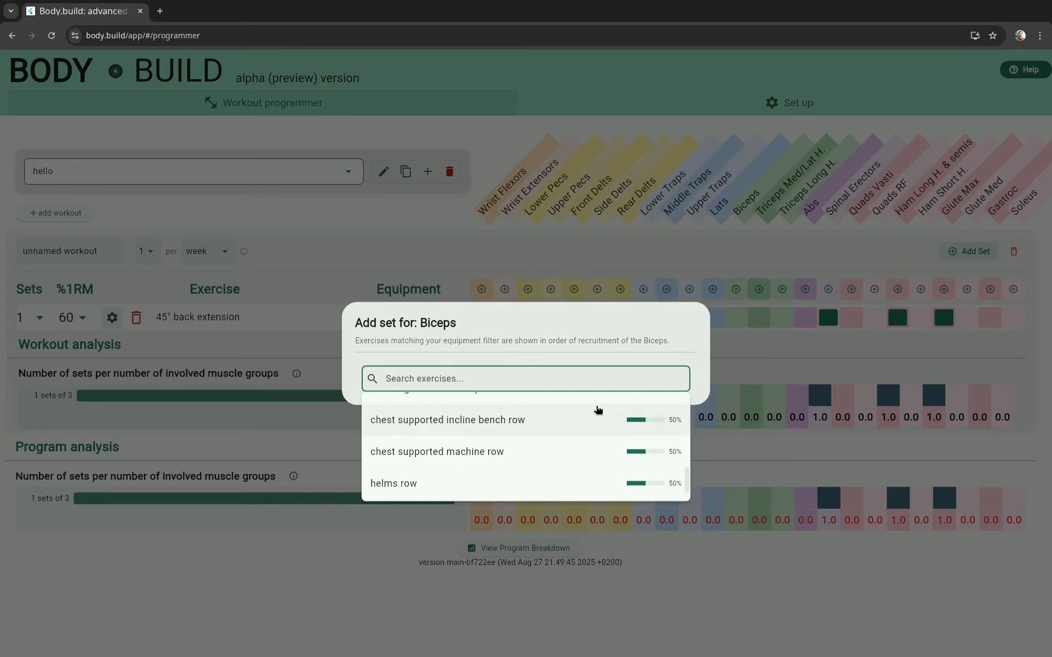
scroll(598, 411, "down", 1)
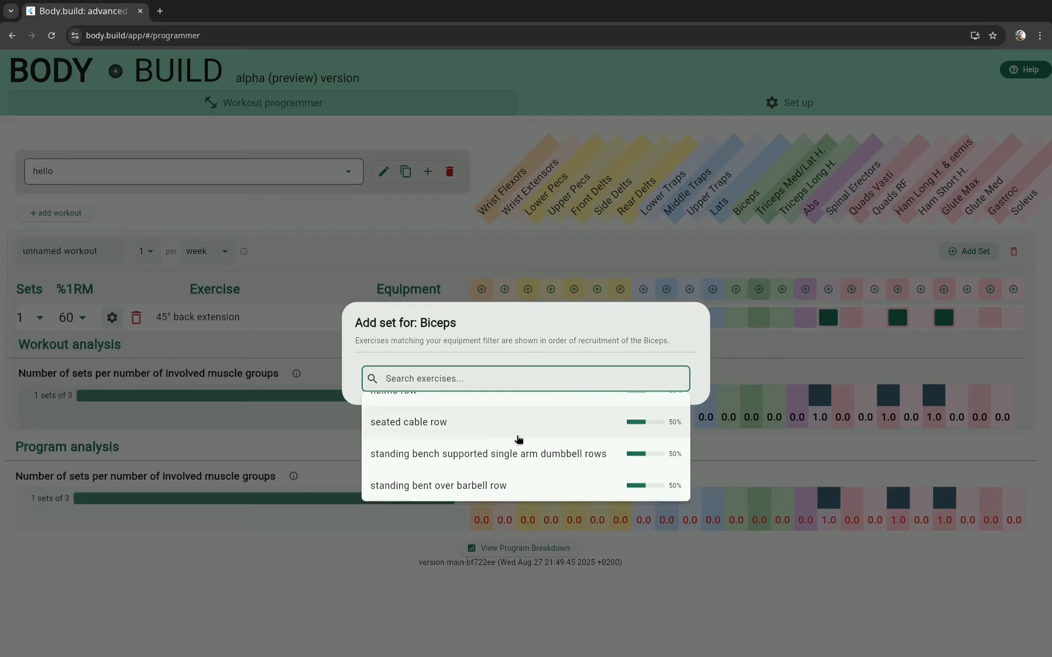
scroll(547, 457, "up", 10)
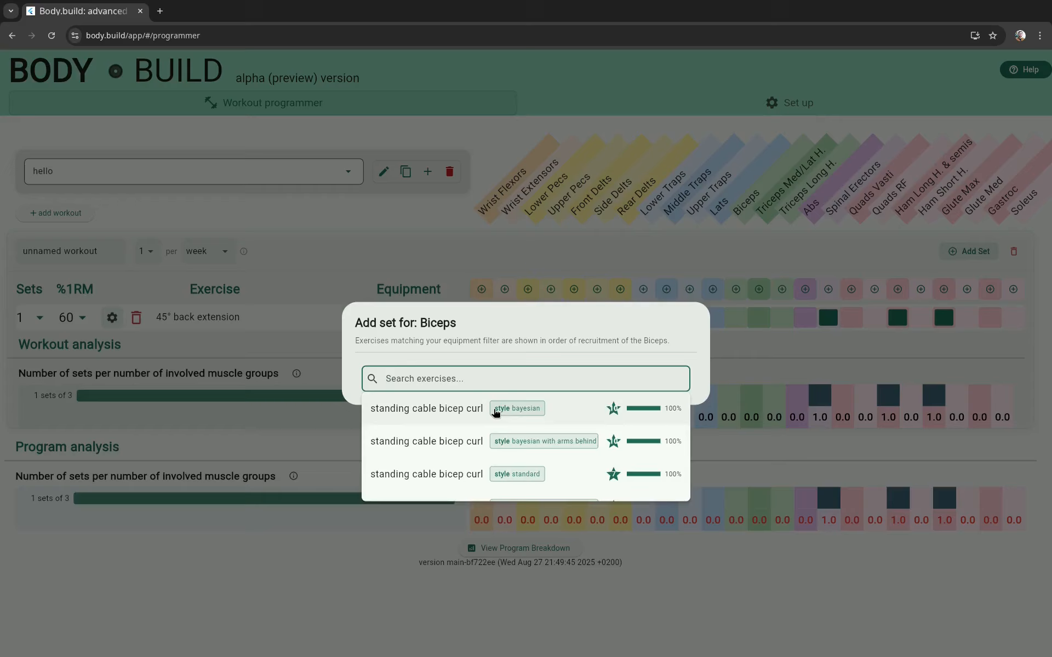
left_click(497, 413)
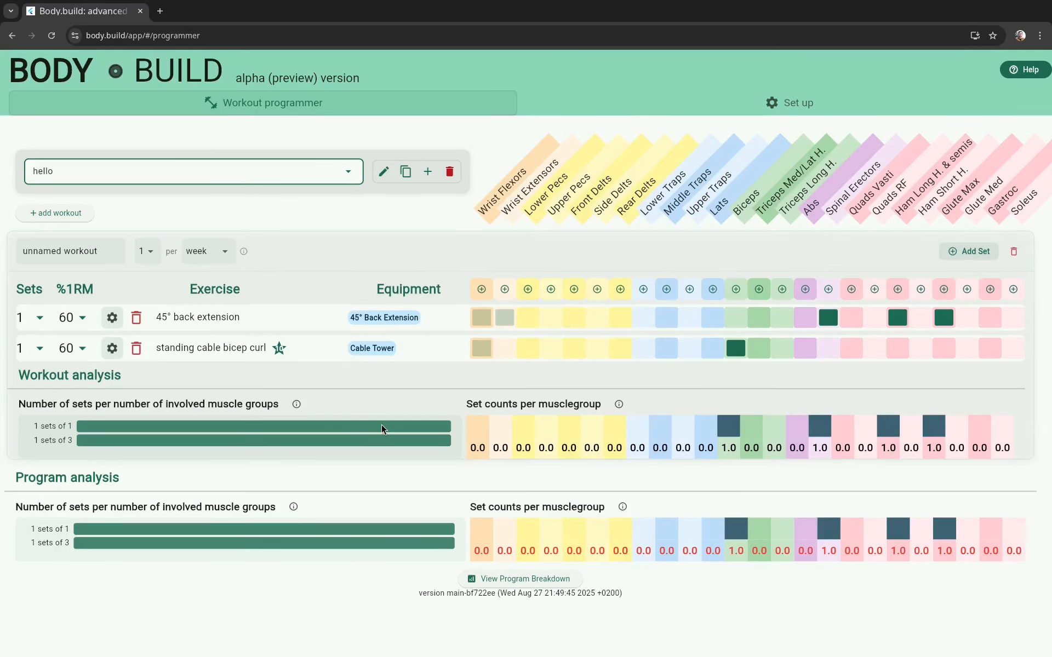
Step: Review the style options in the standing cable bicep curl's exercise settings and collapse them
left_click(112, 348)
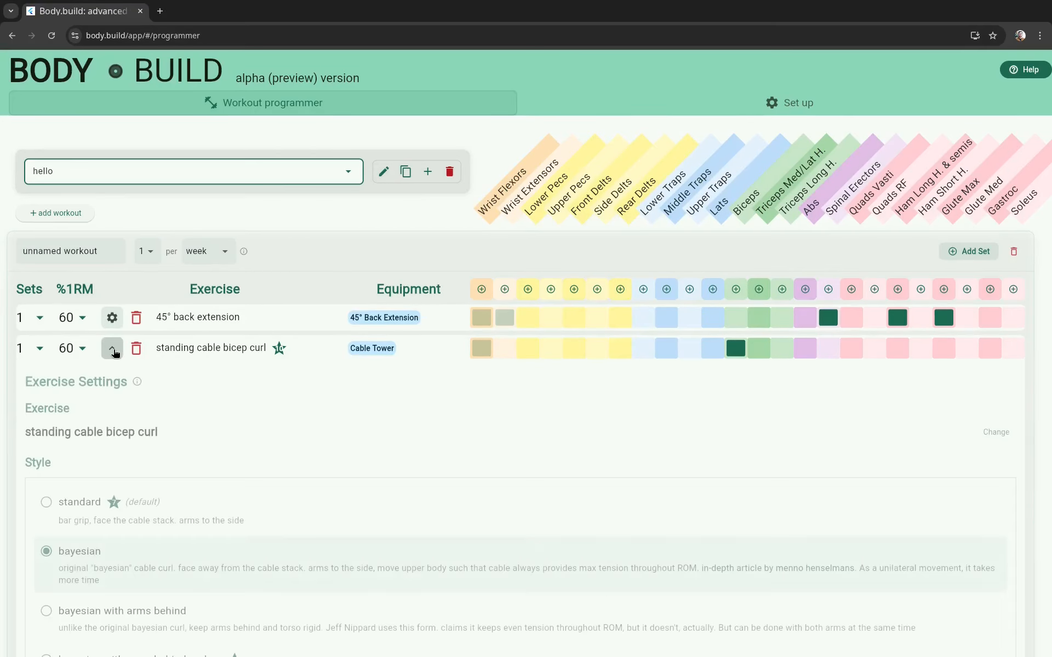
scroll(101, 449, "down", 1)
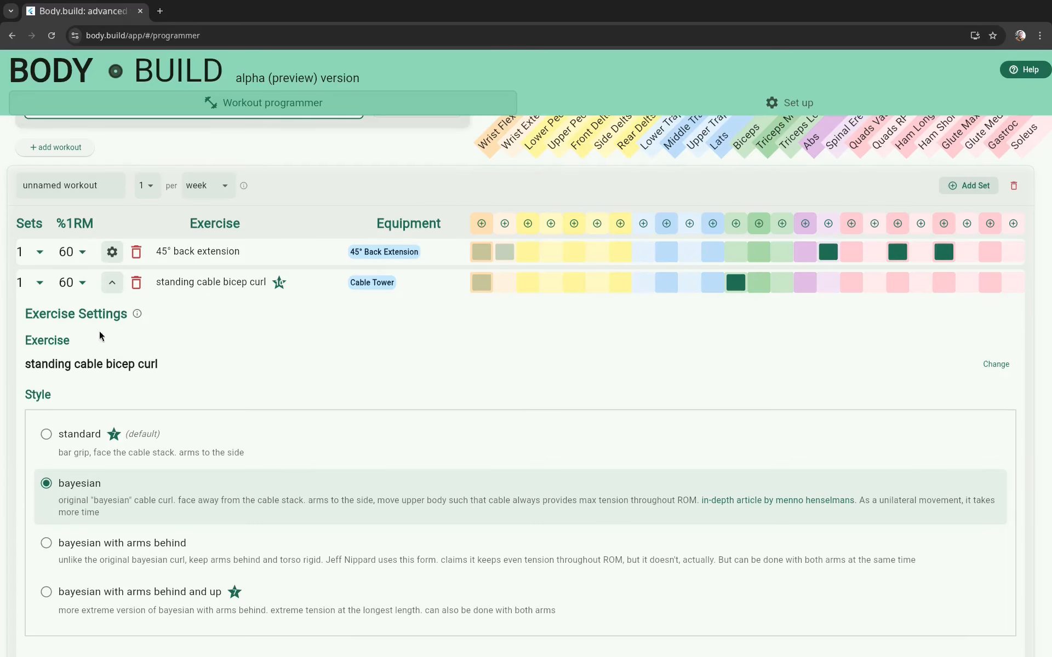
left_click(110, 286)
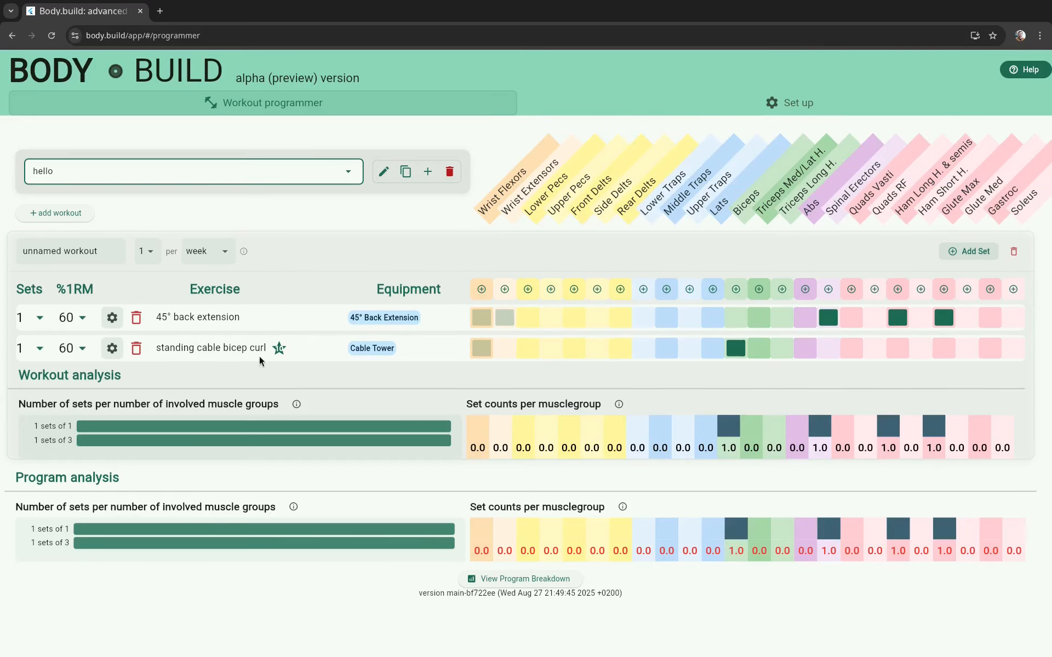
Step: Add another set to the unnamed workout and assign it the 45° back extension exercise
left_click(966, 253)
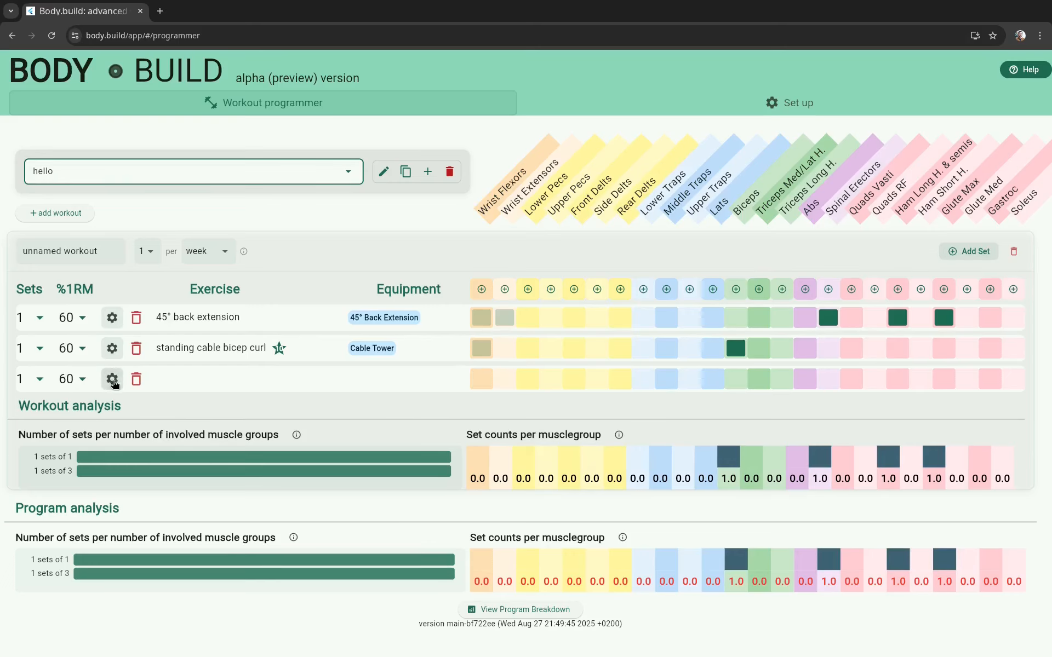
left_click(112, 378)
left_click(169, 463)
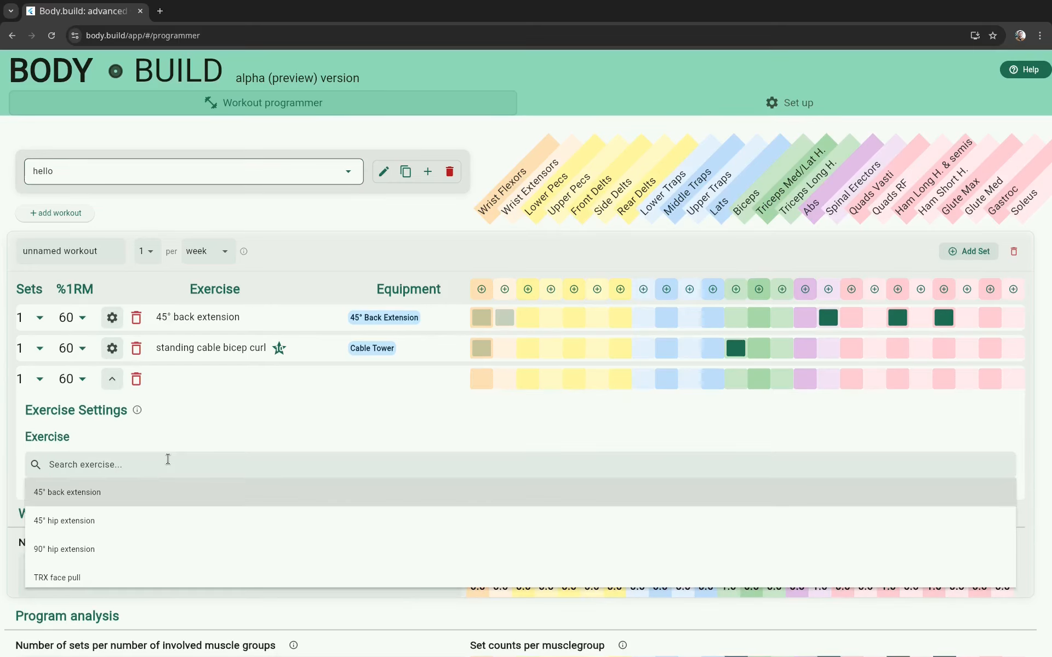
left_click(132, 493)
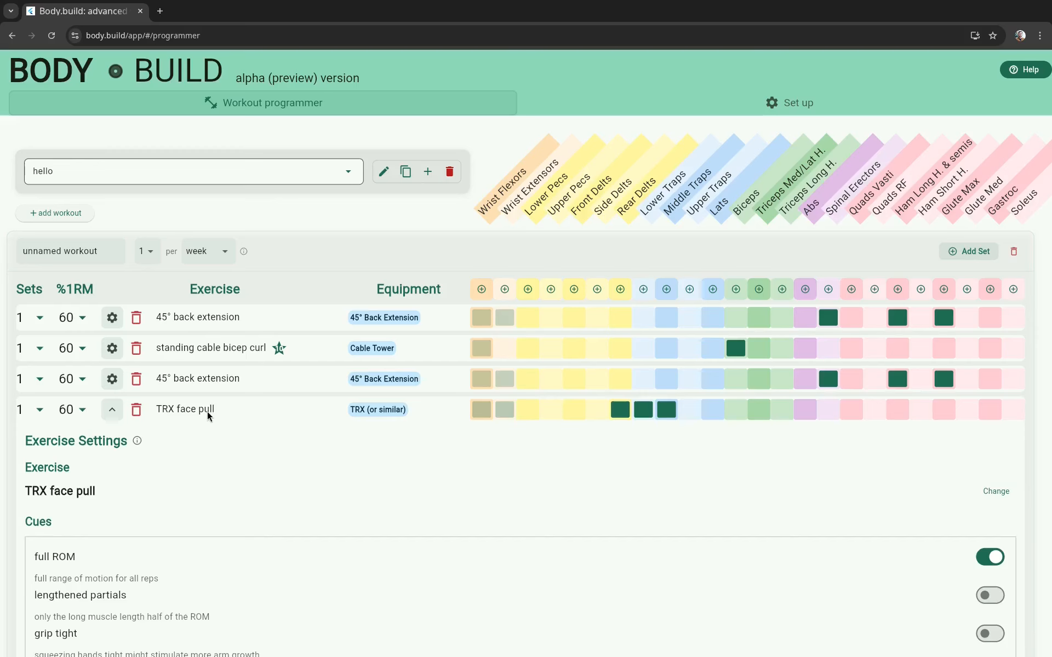
Step: Group the TRX face pull and standing cable bicep curl sets into a combo placed after the first 45° back extension
left_click_drag(207, 412, 216, 303)
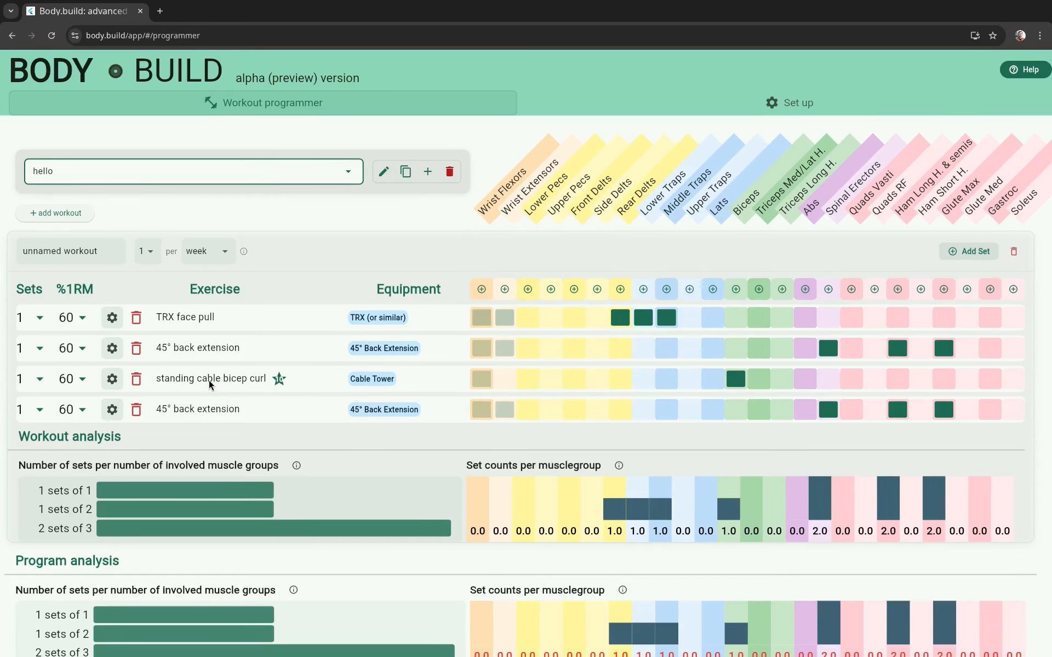
left_click_drag(209, 382, 245, 399)
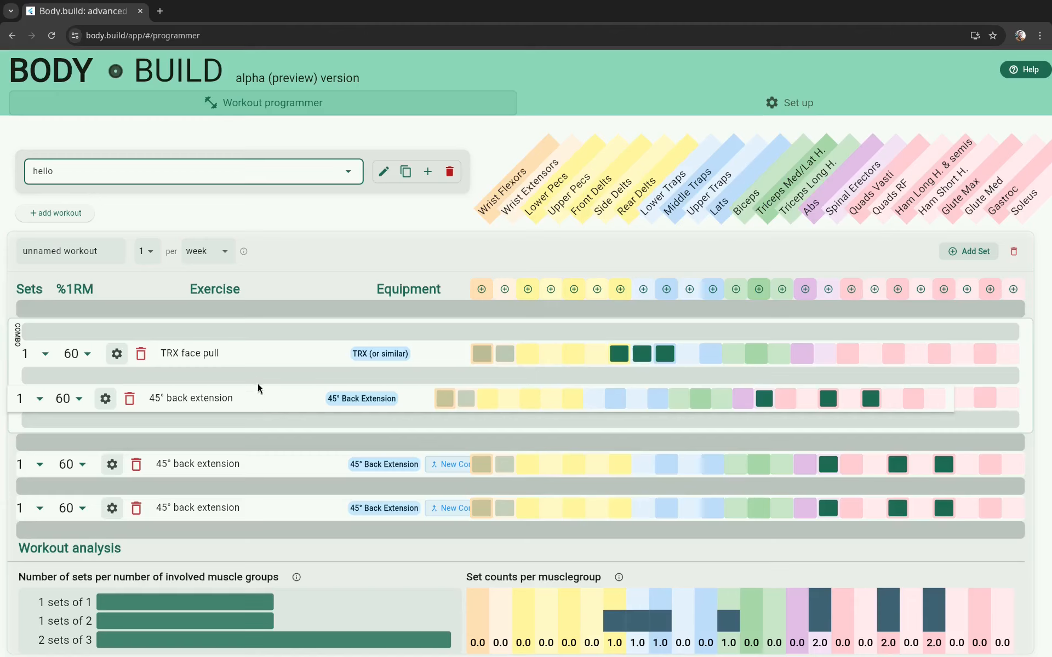
left_click_drag(260, 352, 257, 310)
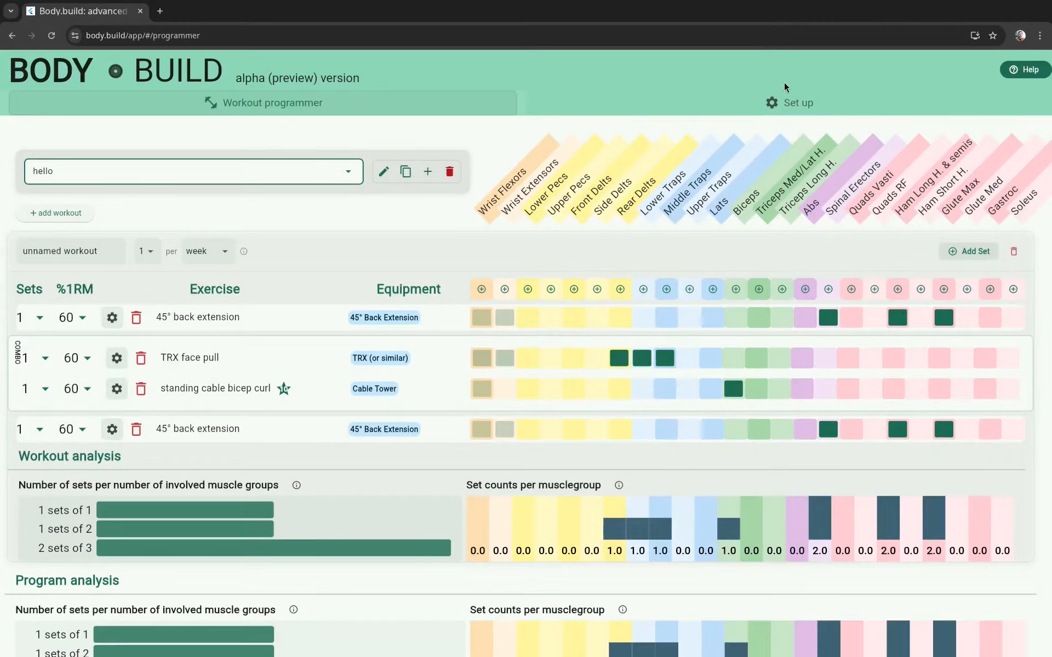
Step: Create a new set-up profile named "leaner :)" after checking the list of existing profiles
left_click(793, 107)
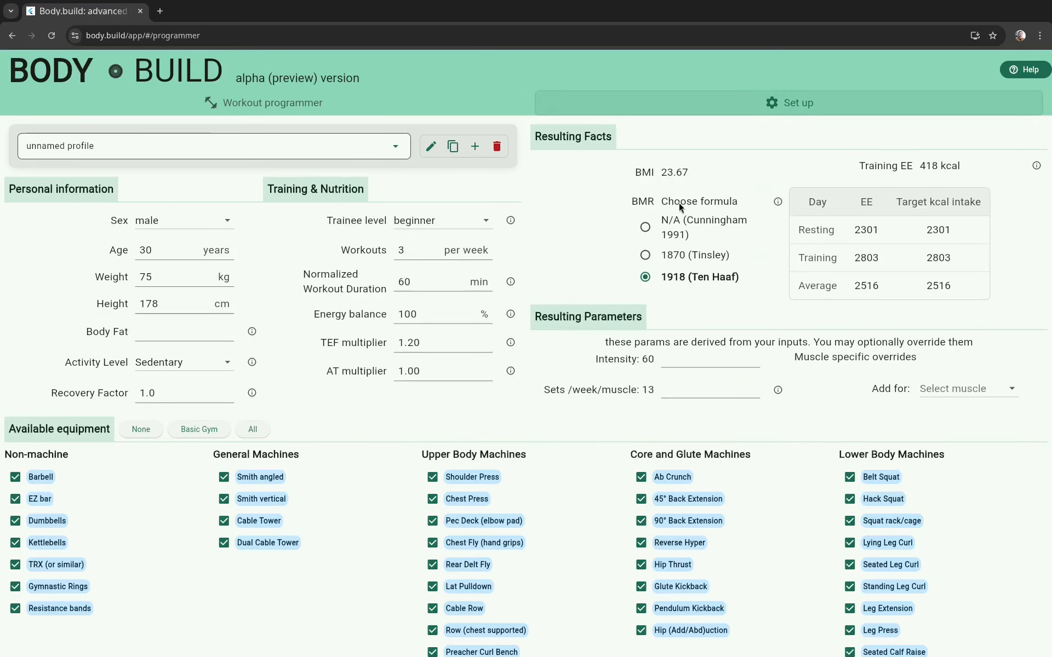
left_click(394, 149)
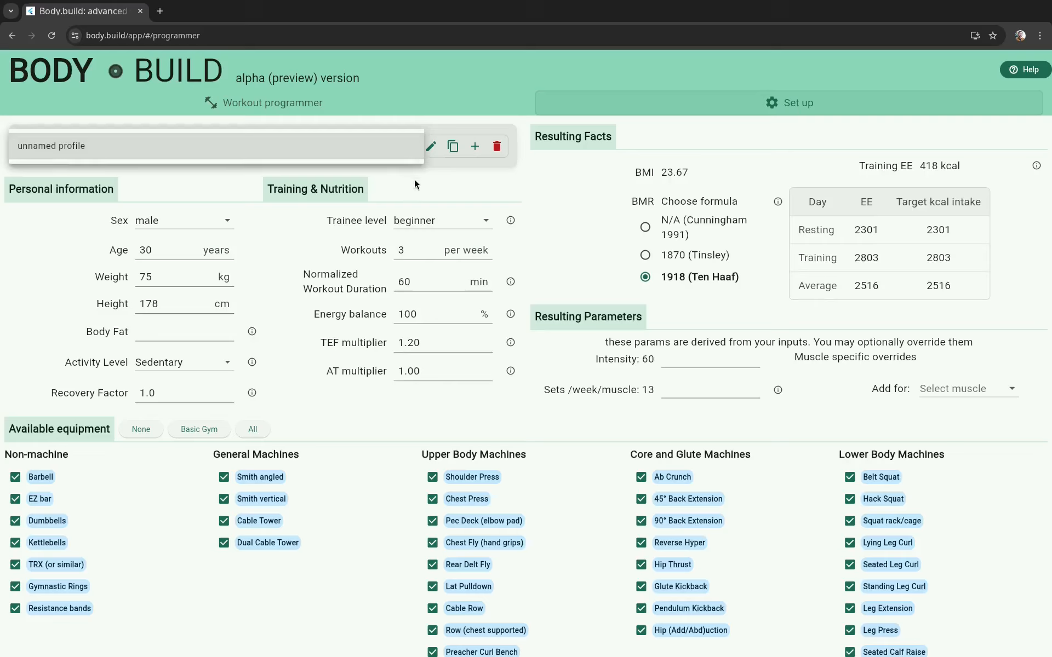
left_click(414, 179)
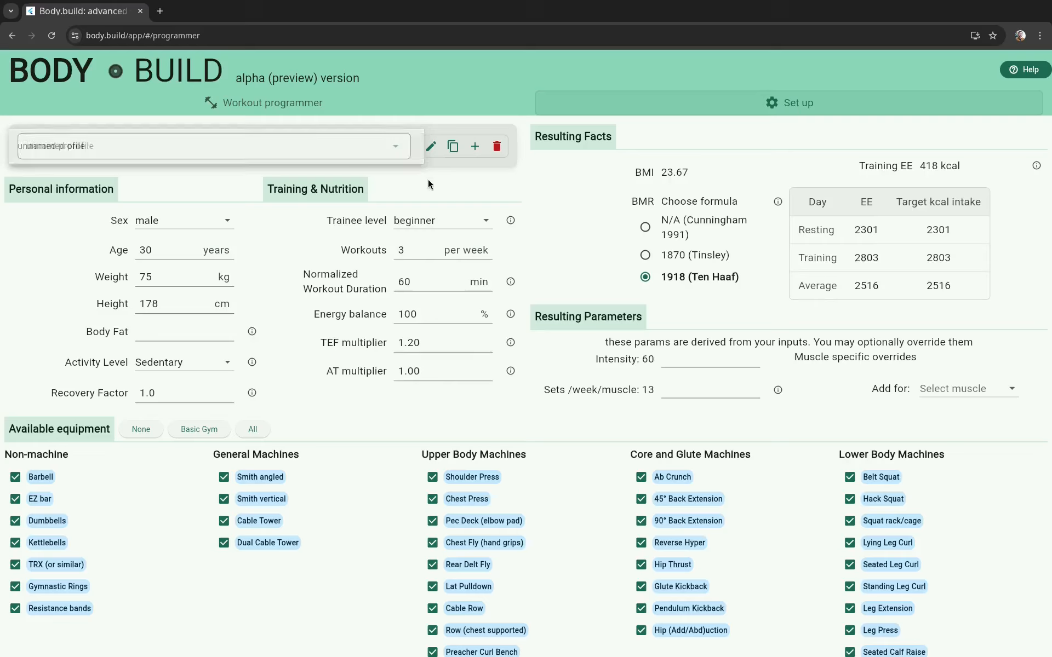
left_click(366, 149)
left_click(475, 146)
left_click(475, 146)
type("leaner :)")
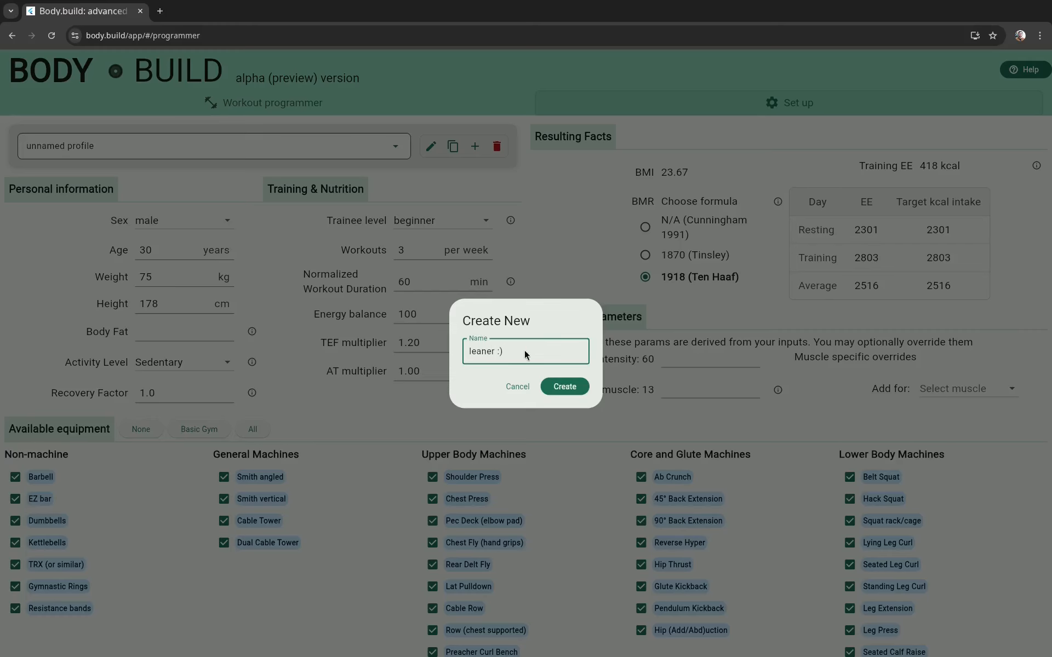
left_click(554, 386)
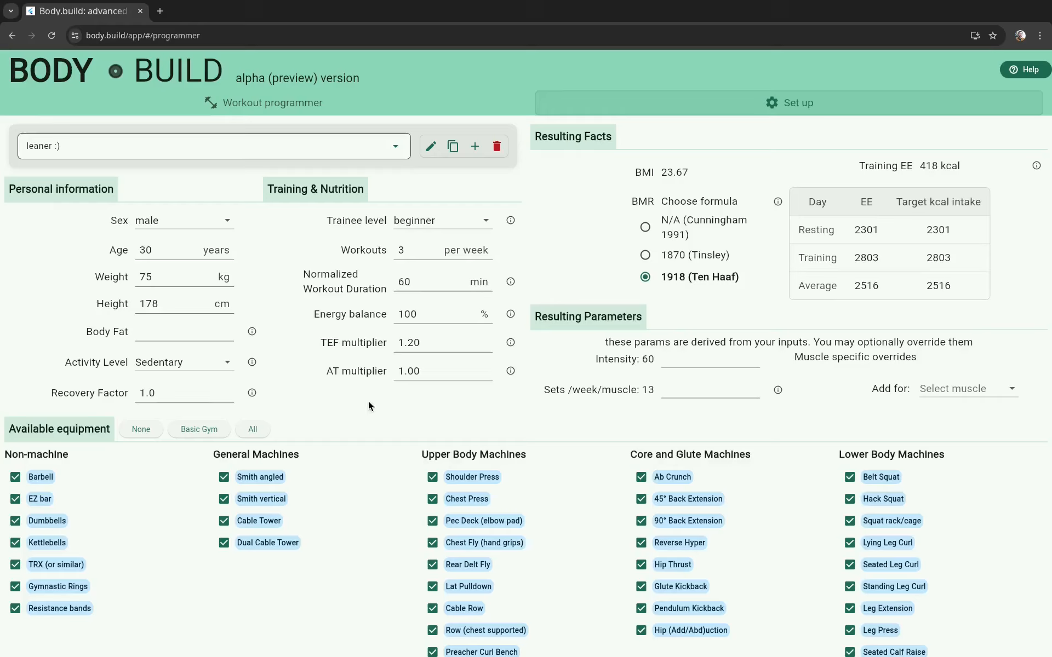
Step: Read the explanations for body fat, activity level, recovery factor and TEF multiplier in the profile
left_click(252, 332)
left_click(266, 345)
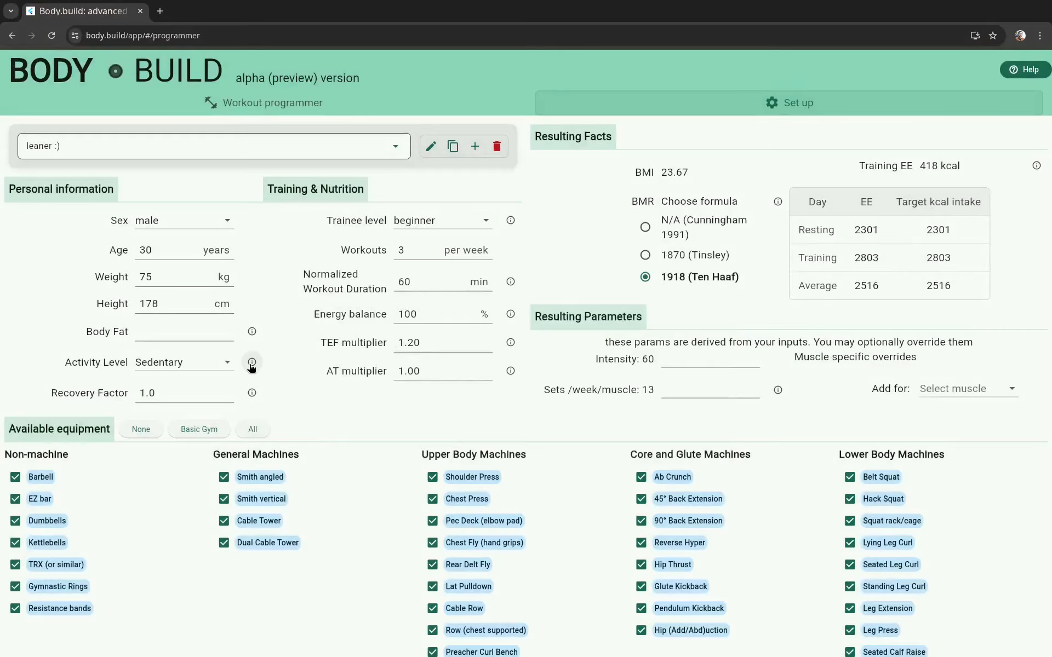
left_click(251, 362)
left_click(279, 352)
left_click(252, 392)
left_click(455, 322)
left_click(510, 343)
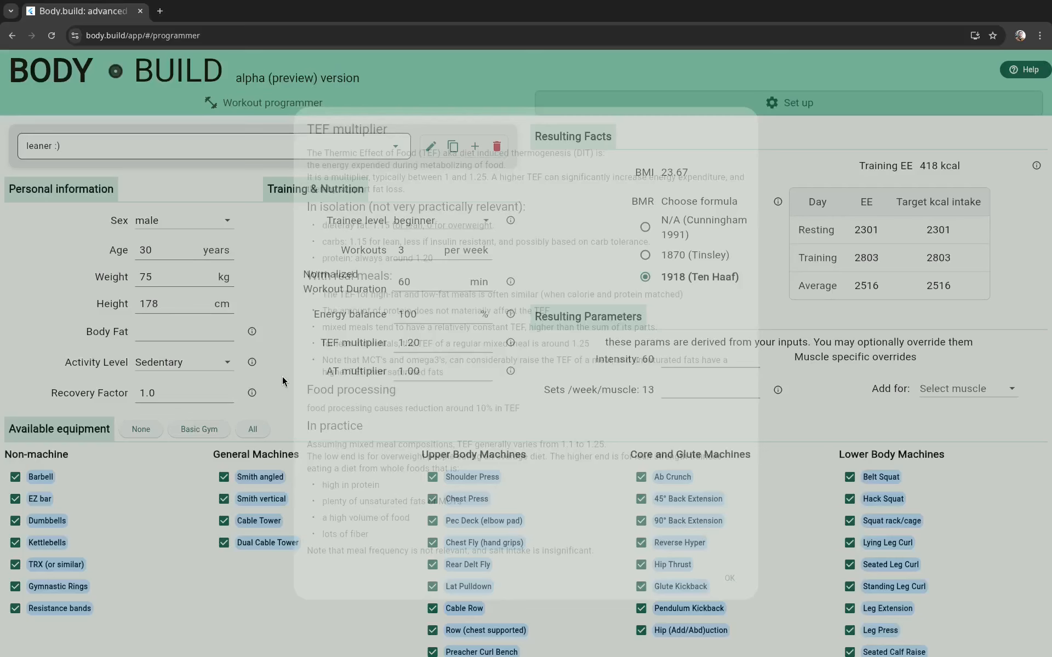
left_click(282, 379)
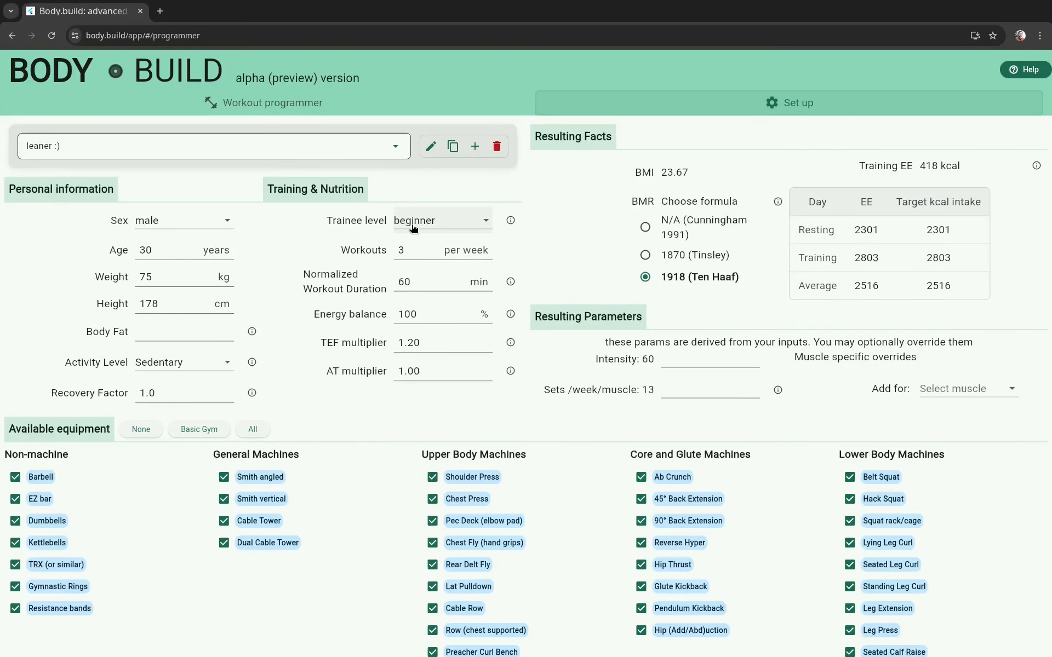
Step: Set the profile's trainee level to advanced and its energy balance to 110%
left_click(413, 227)
left_click(416, 271)
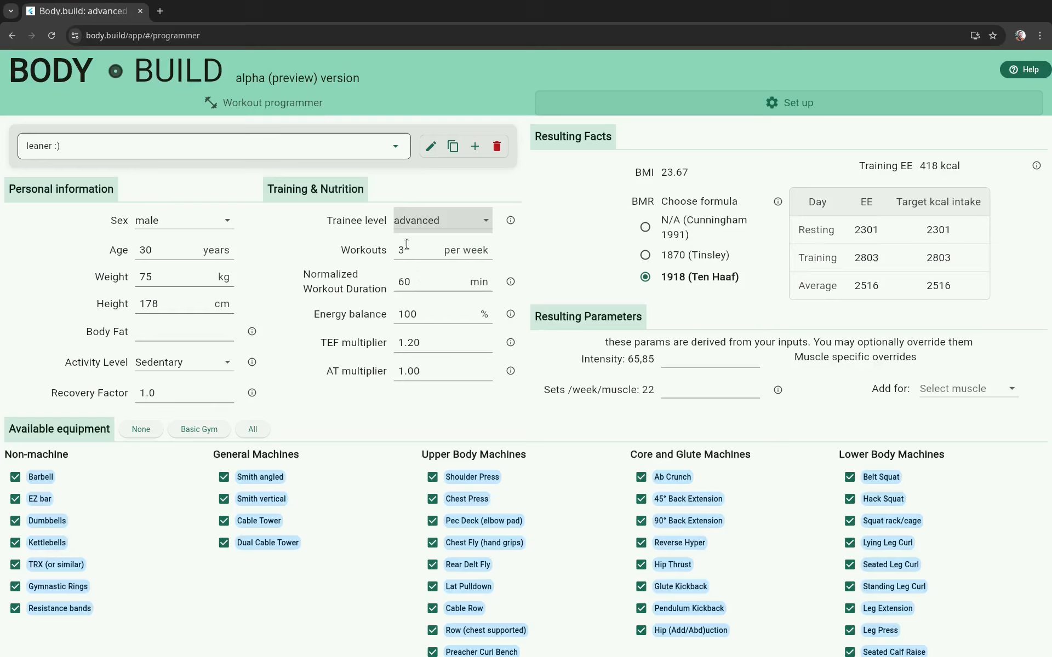
left_click(412, 316)
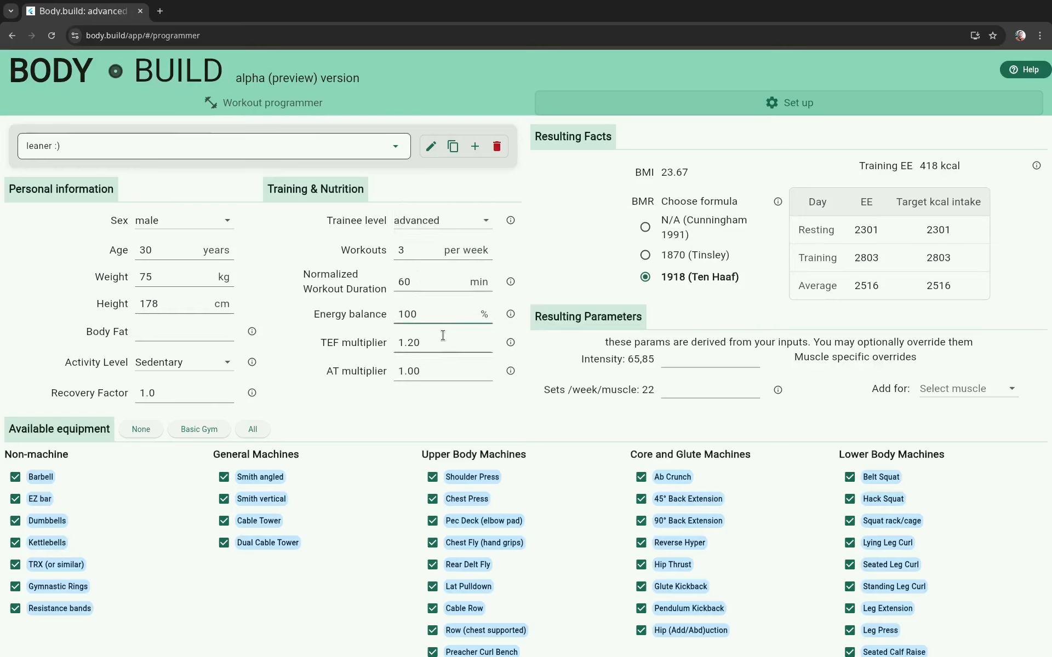
key("BackSpace")
type("1")
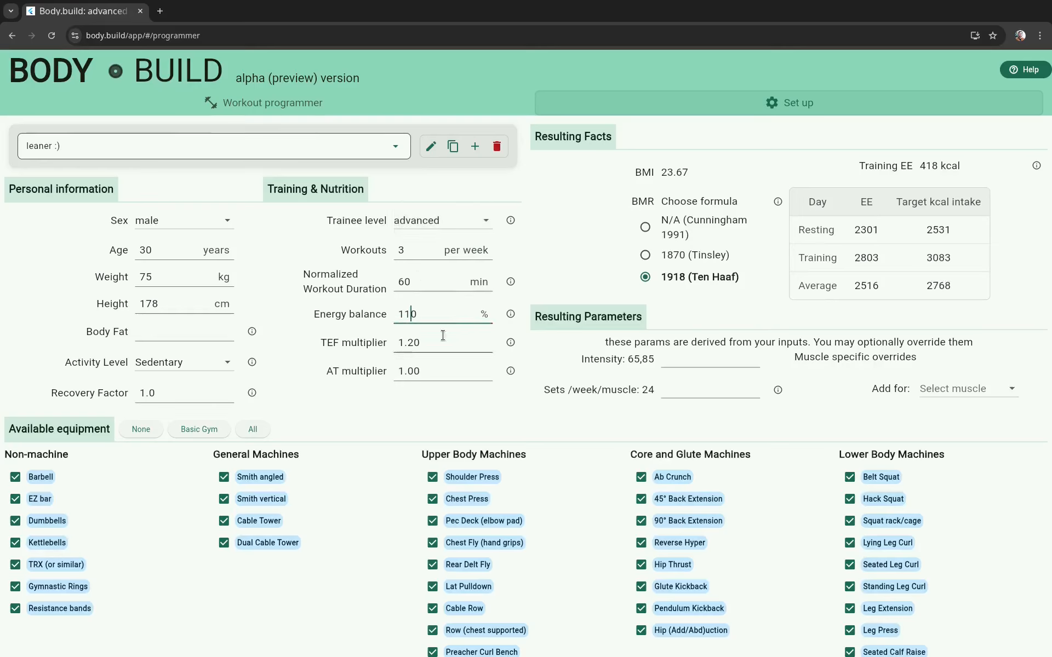
left_click(297, 351)
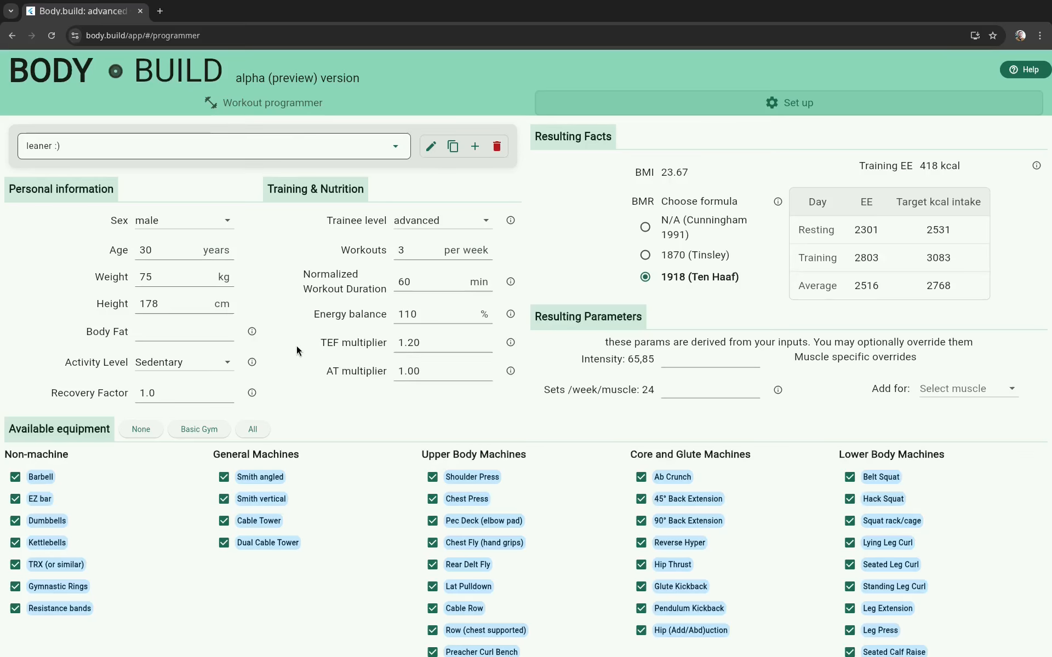
Step: Read the explanations for the TEF multiplier, the AT multiplier and the BMR formulas
left_click(511, 342)
left_click(290, 378)
left_click(511, 371)
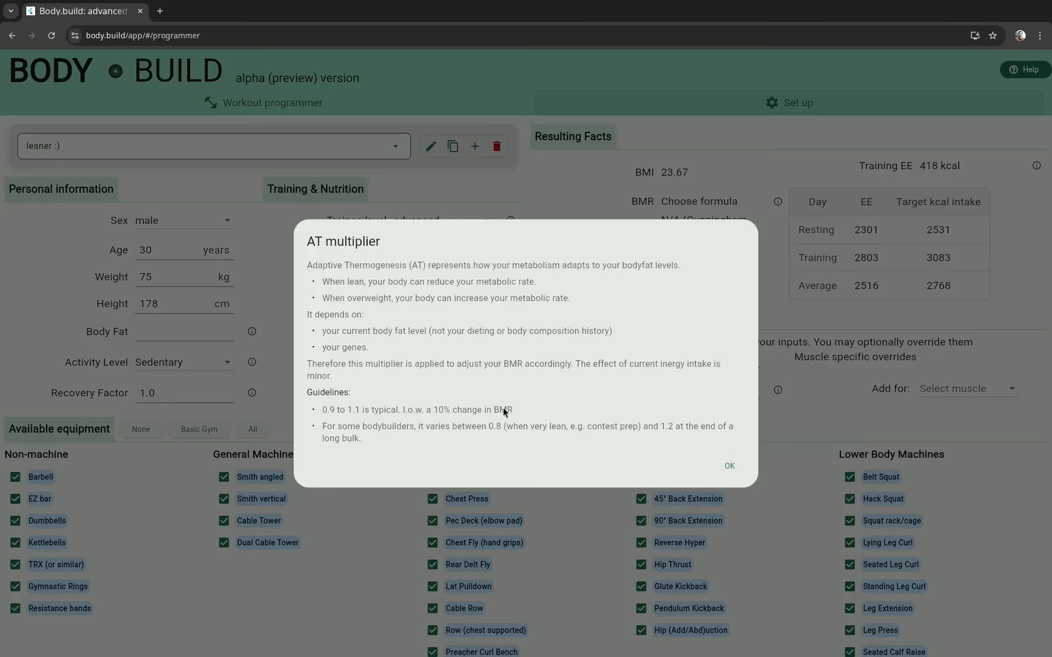
left_click(726, 465)
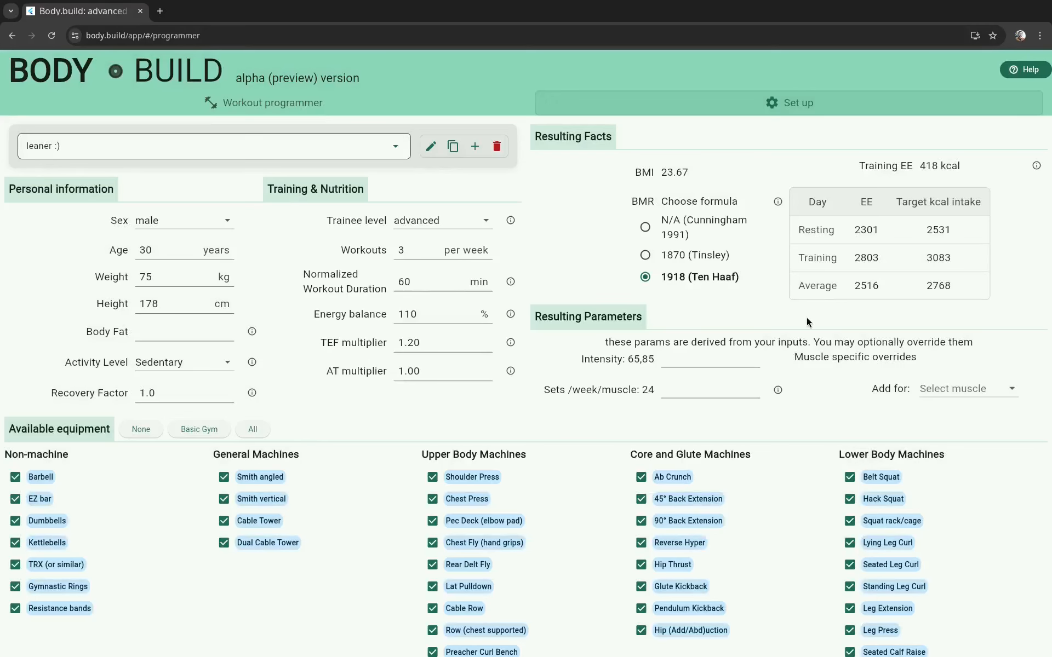
left_click(779, 204)
Step: Return to the hello program and check the %1RM choices of the first 45° back extension and TRX face pull sets
left_click(323, 107)
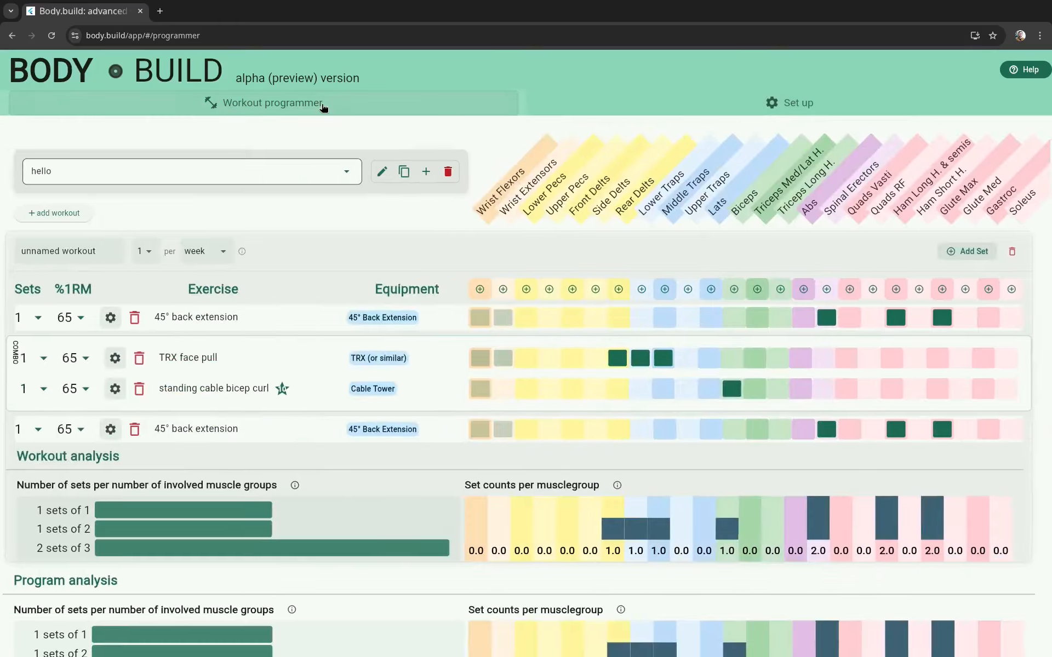
left_click(82, 320)
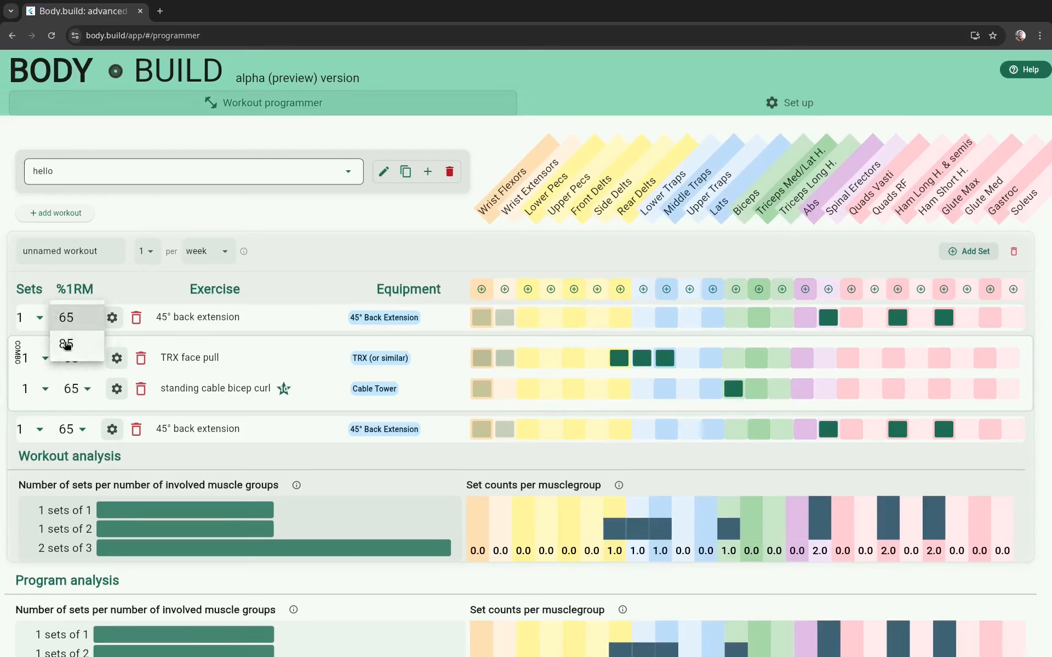
left_click(267, 212)
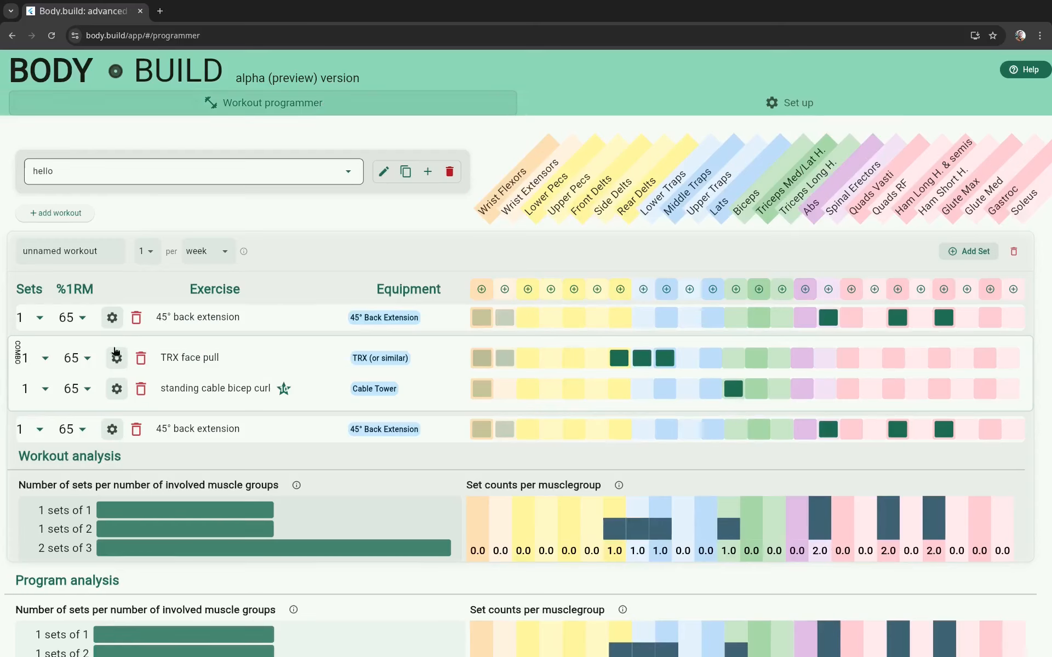
left_click(87, 359)
left_click(663, 166)
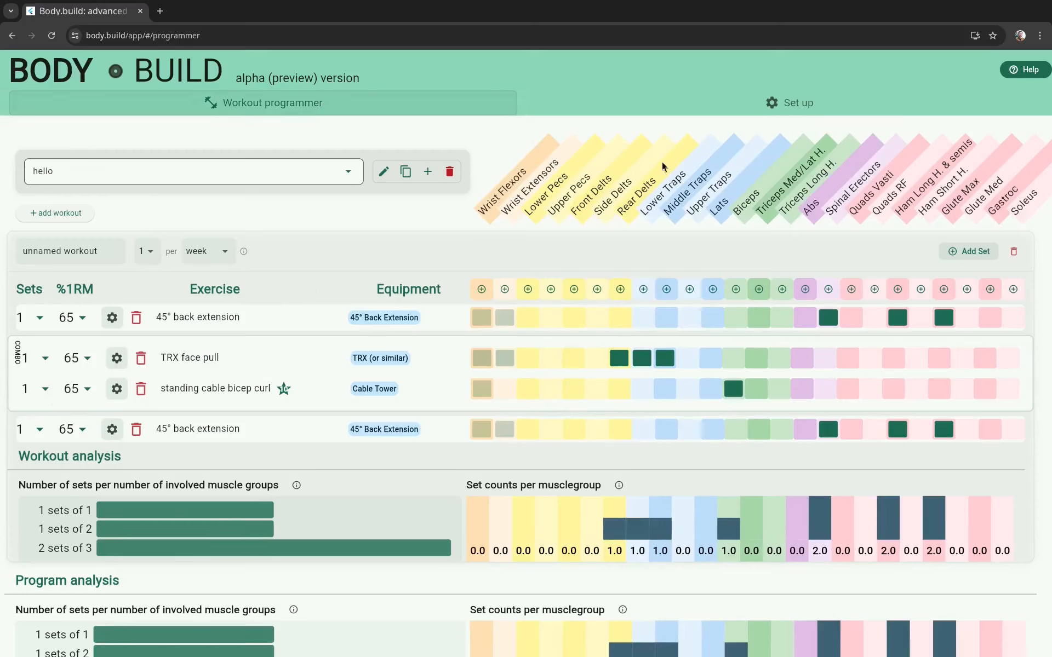
Step: Override the profile's intensity with 70,80,90 and check the %1RM choices of the first set in the workout programmer
left_click(770, 109)
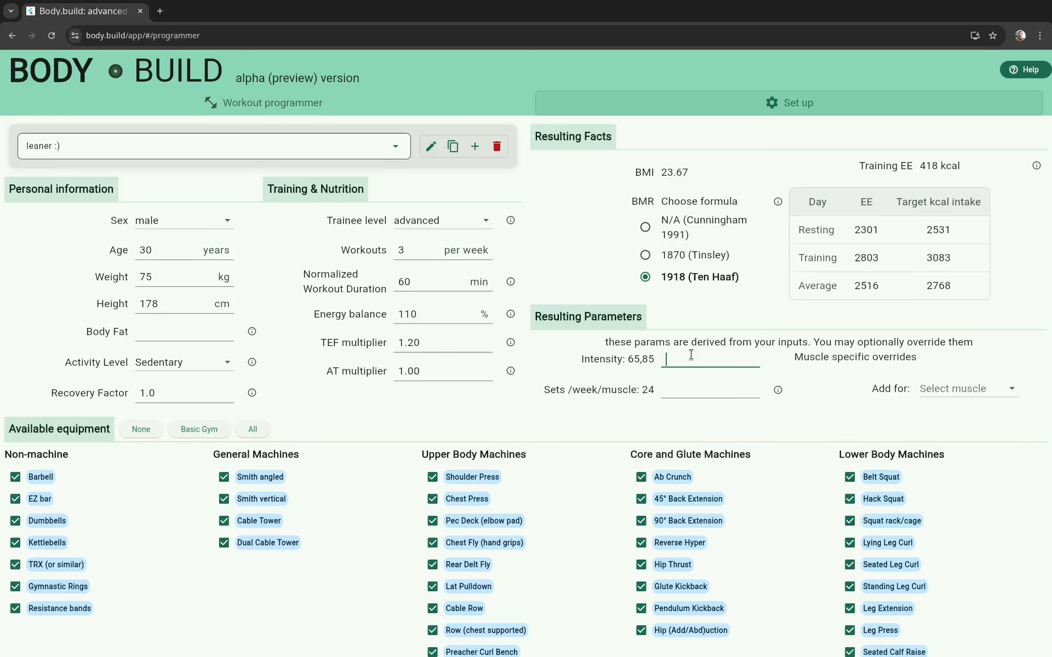
left_click(690, 355)
type("70,80,")
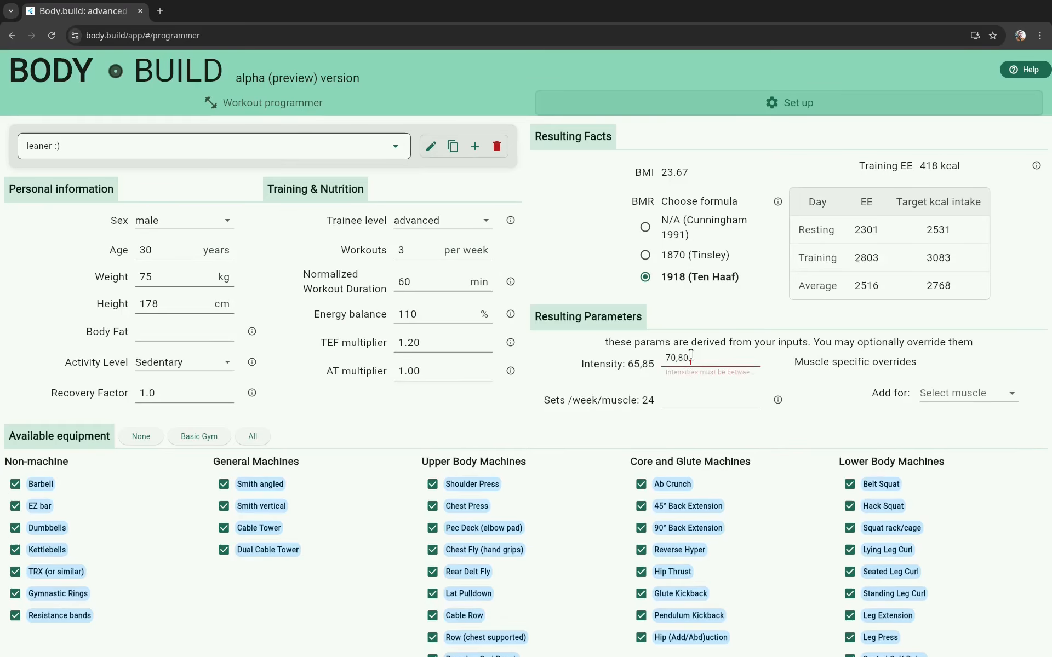
type("90")
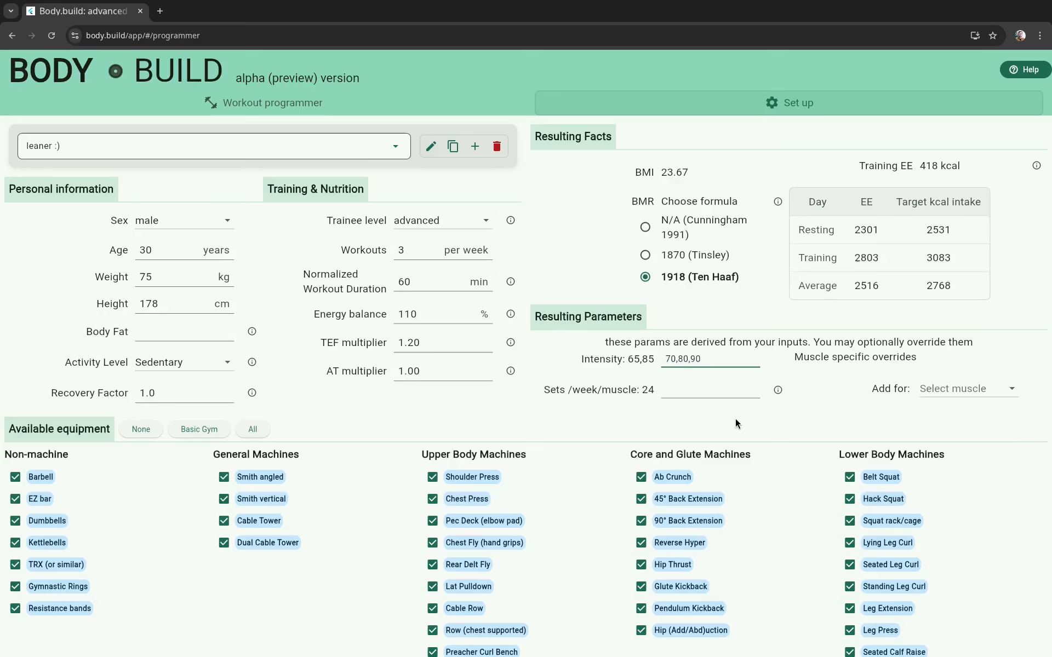
left_click(278, 100)
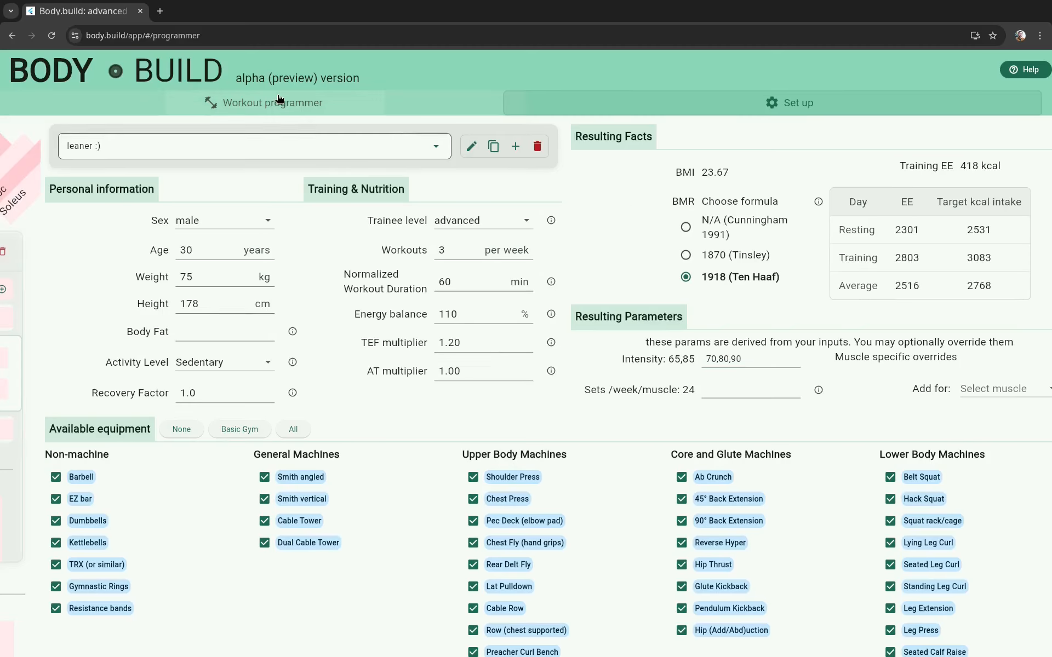
left_click(78, 319)
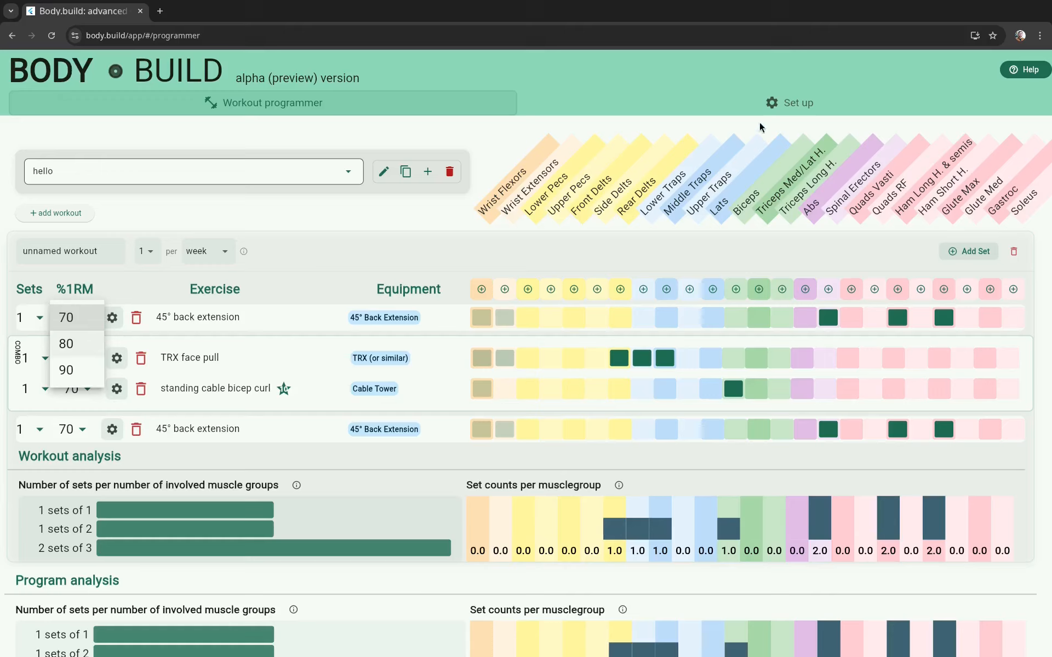
Step: Back in the profile set-up, set the energy balance to 90% and the sex to female
left_click(780, 104)
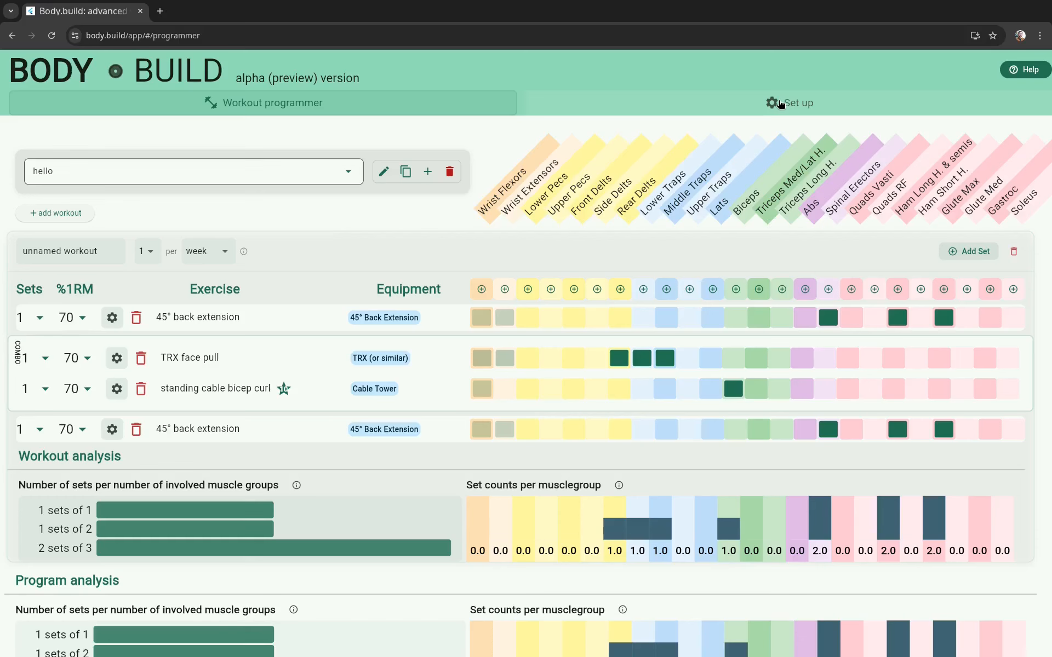
left_click(780, 104)
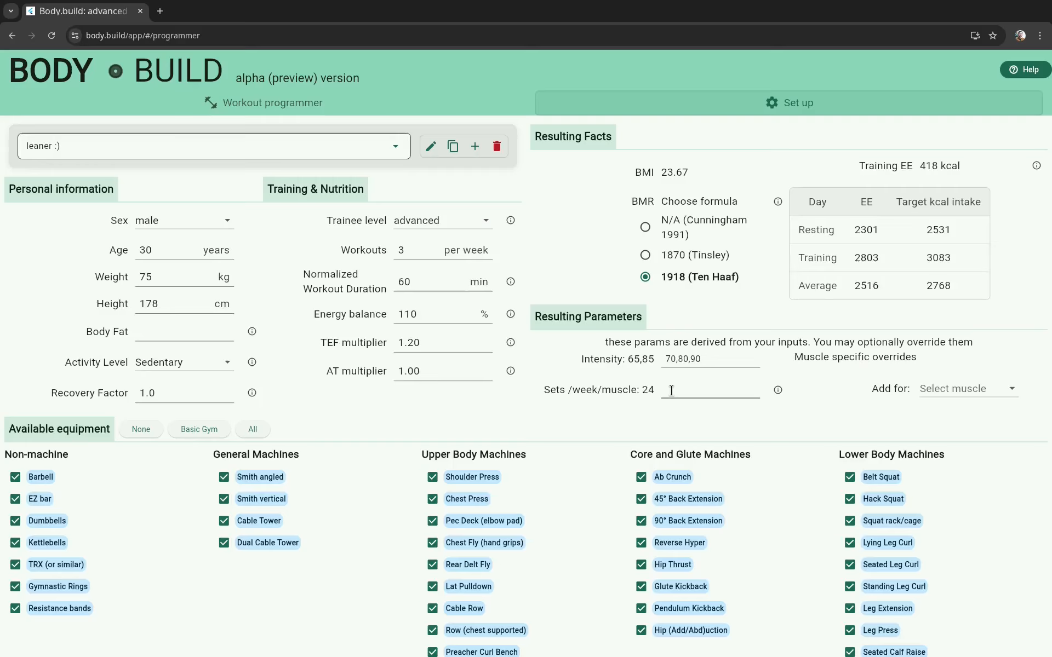
left_click(408, 313)
key("BackSpace")
key("BackSpace")
type("90")
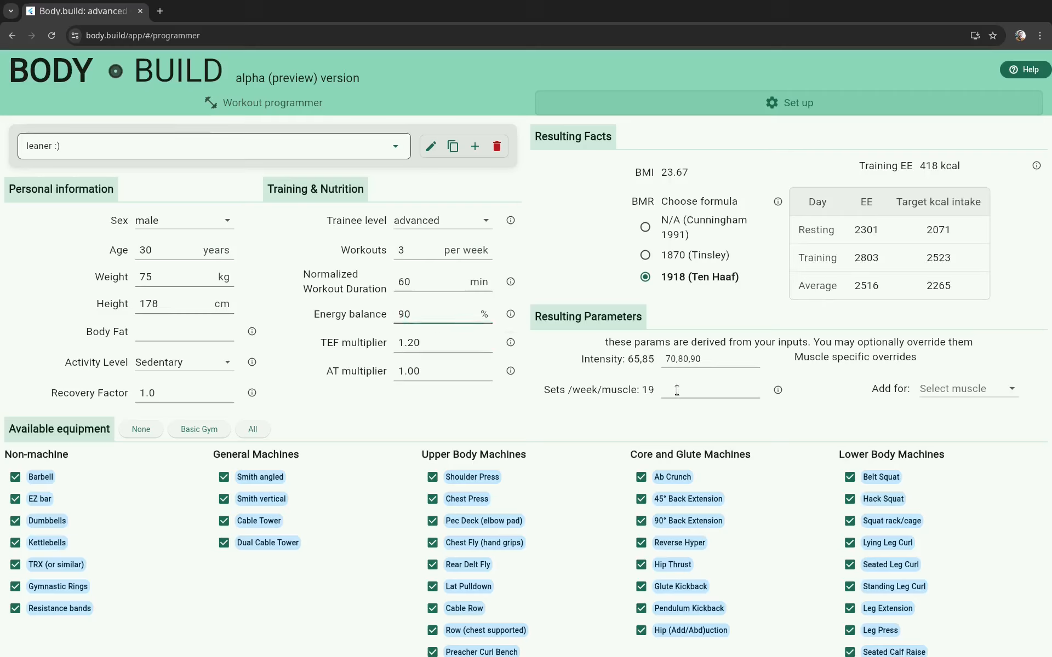
left_click(196, 227)
left_click(169, 245)
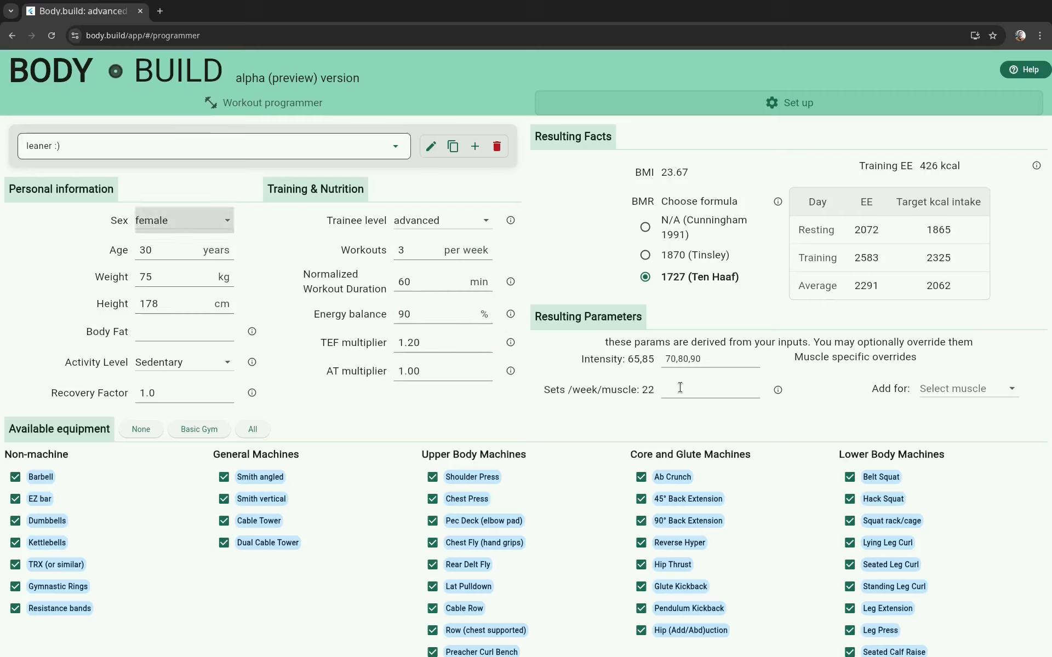
Step: Override the sets per week per muscle with 10 and open the explanation of that parameter
left_click(726, 391)
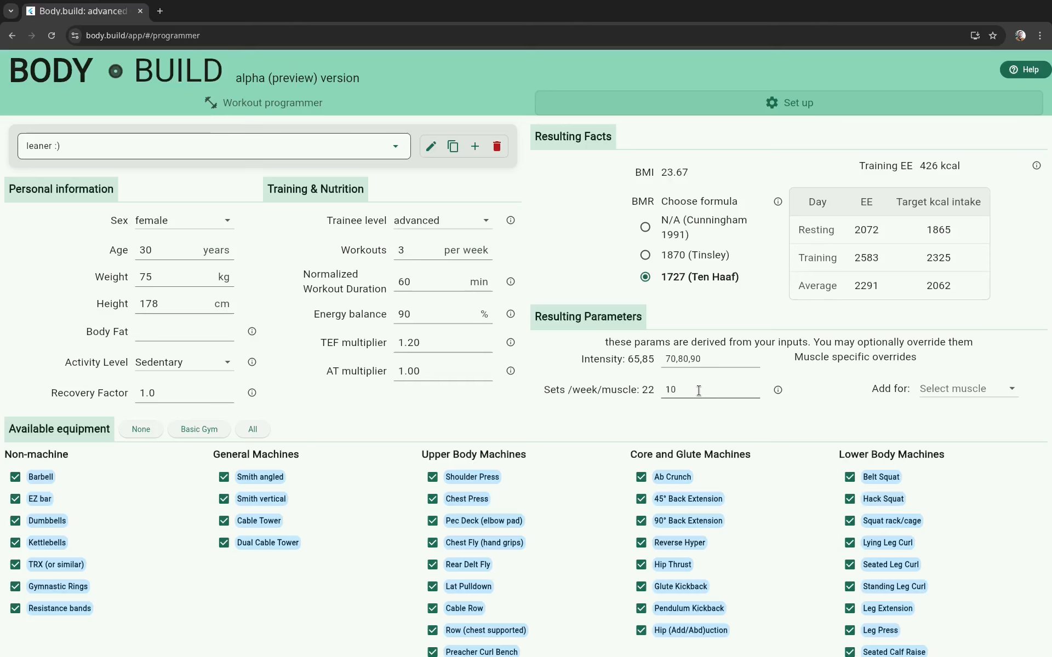
left_click(778, 391)
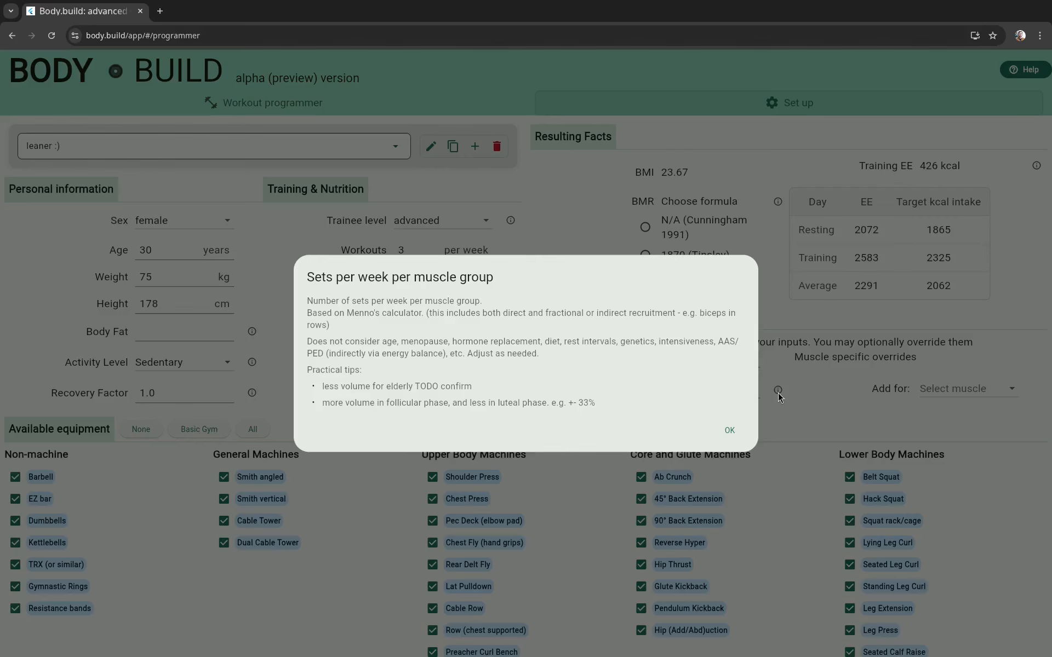
Step: Close the explanation and add muscle-specific overrides of 15 for Biceps and 8 for Abs
left_click(733, 431)
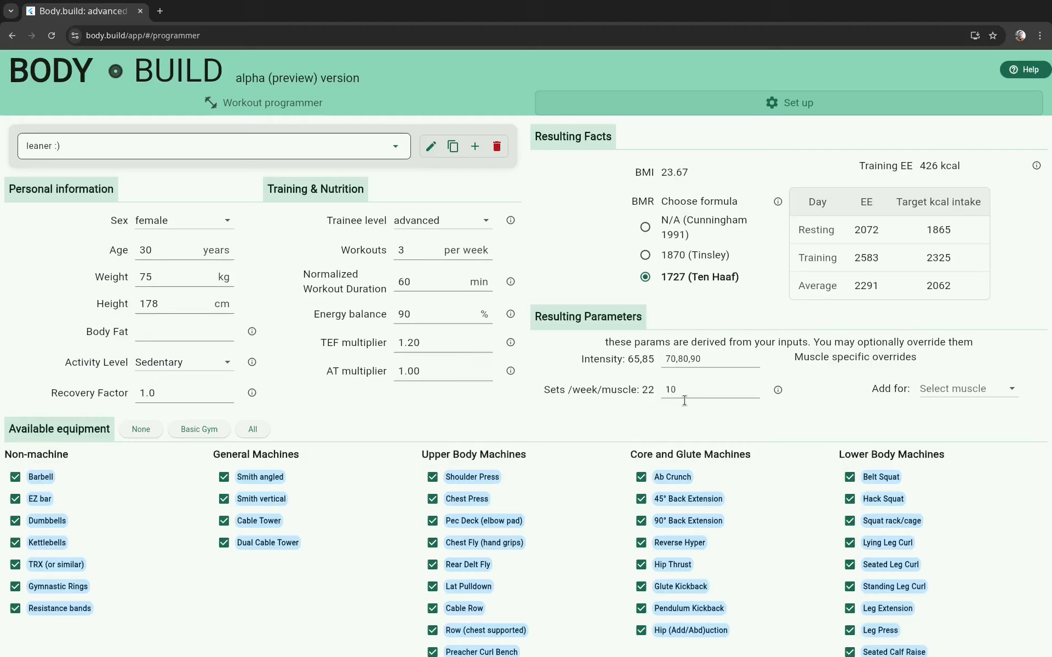
left_click(970, 392)
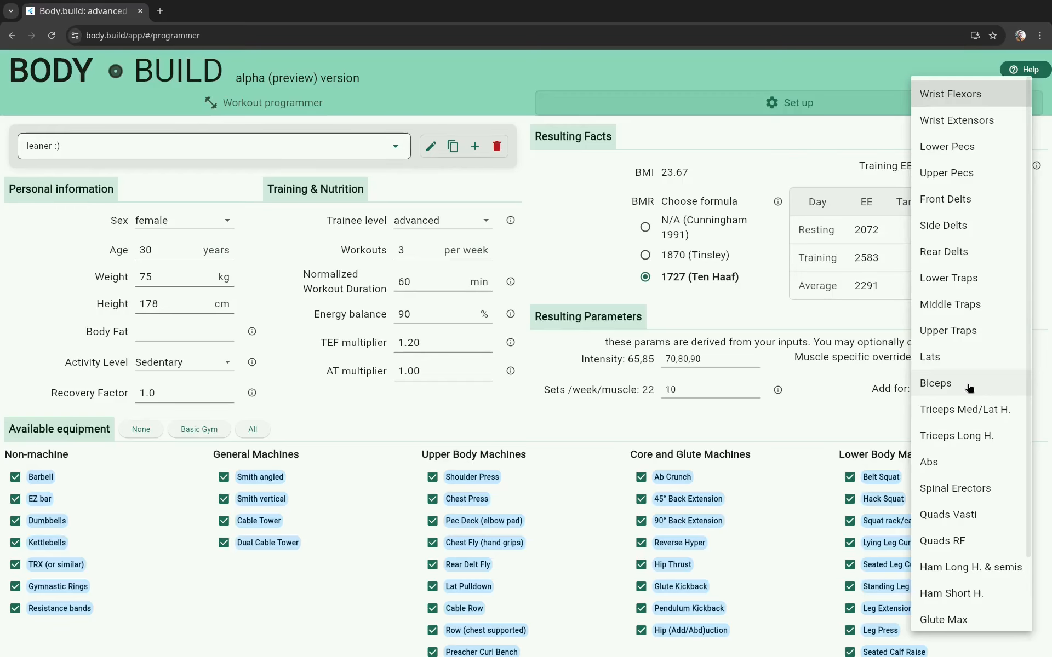
left_click(970, 388)
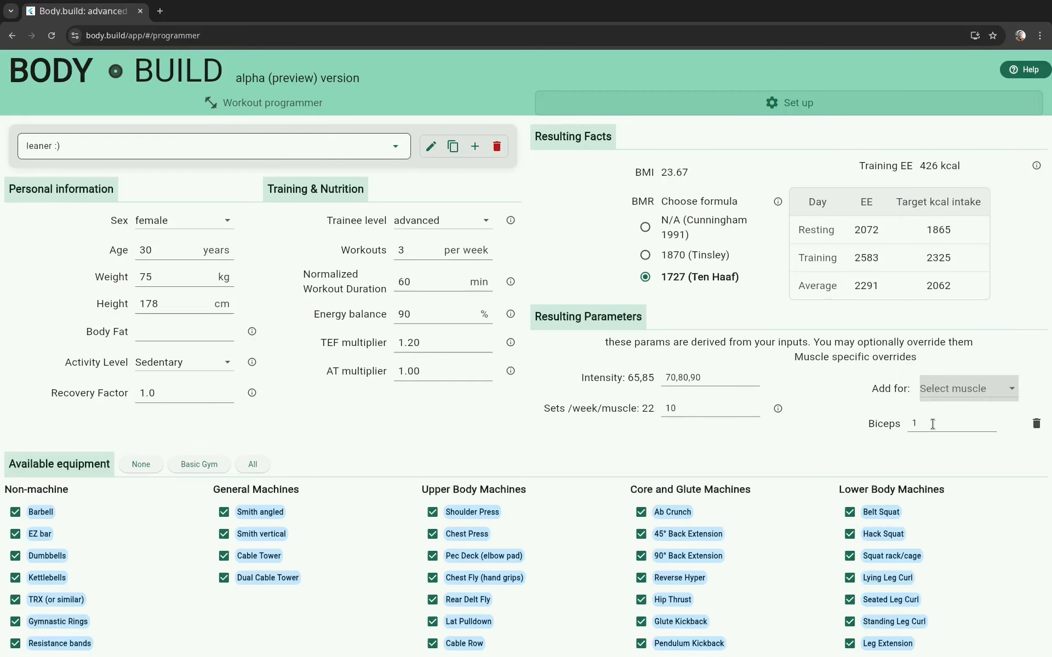
left_click(933, 424)
left_click(941, 390)
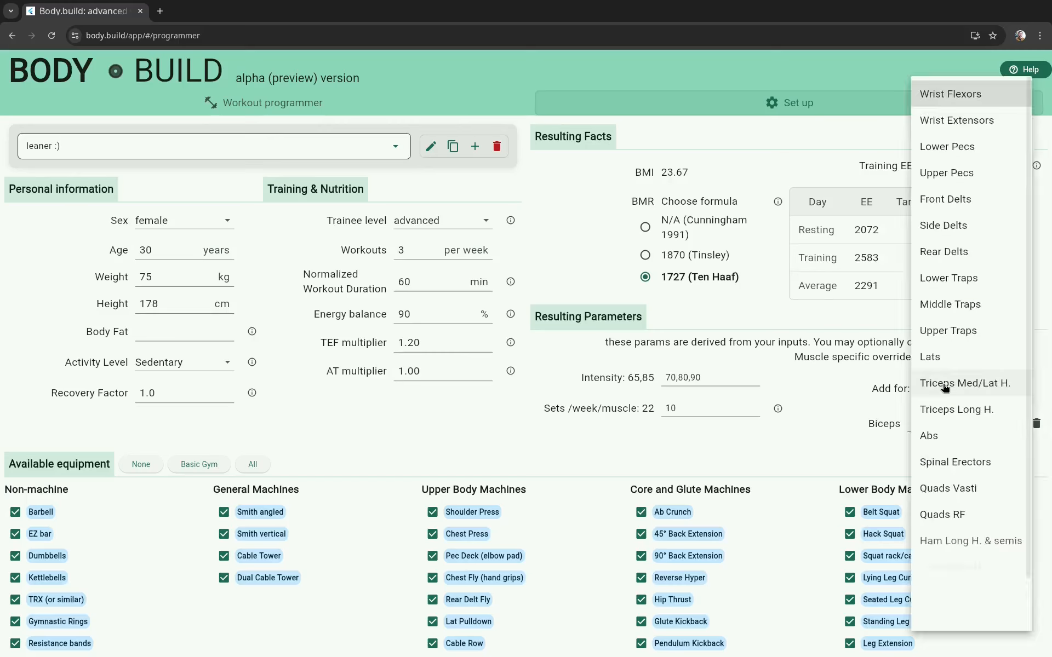
left_click(942, 435)
left_click(931, 444)
left_click(831, 459)
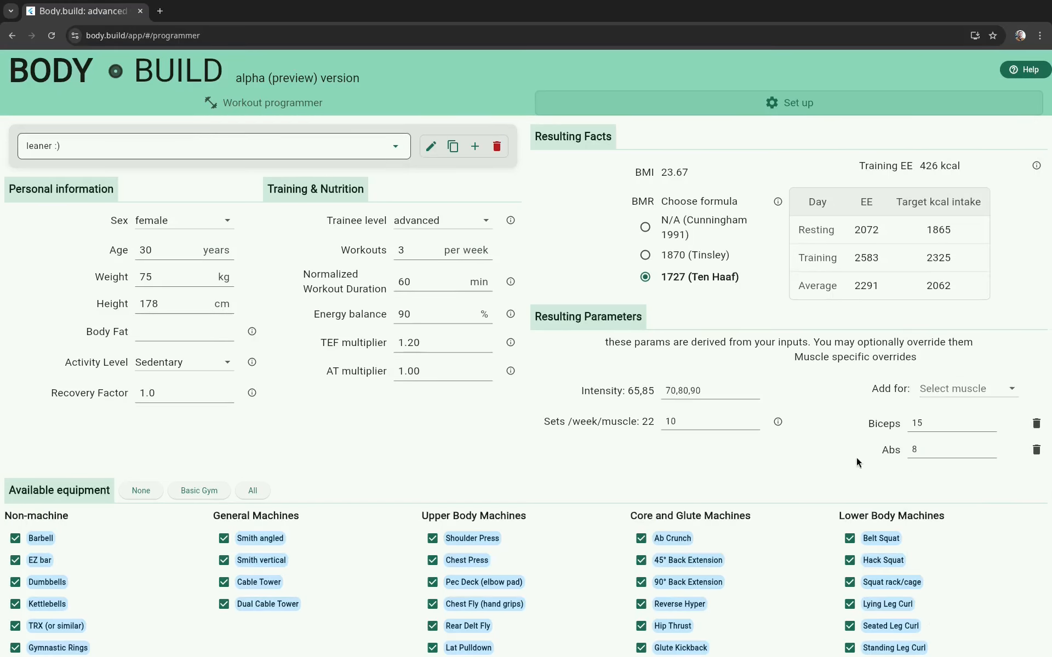
Step: Open Demo Program 1 - Full body in the workout programmer and review its program analysis and workout sets
left_click(408, 112)
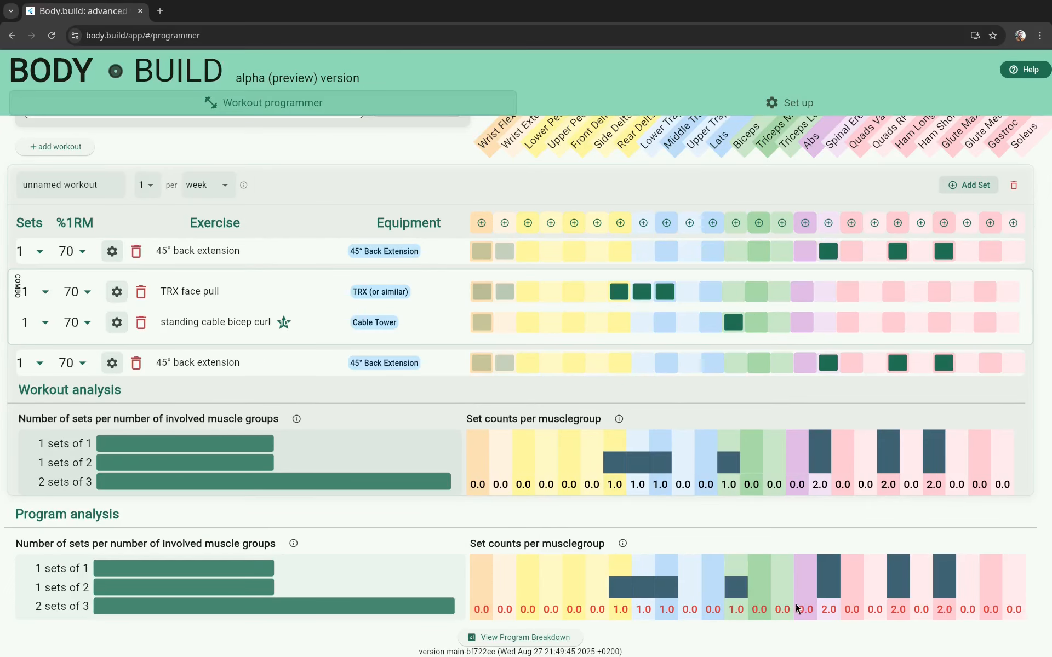
scroll(794, 608, "up", 2)
left_click(296, 178)
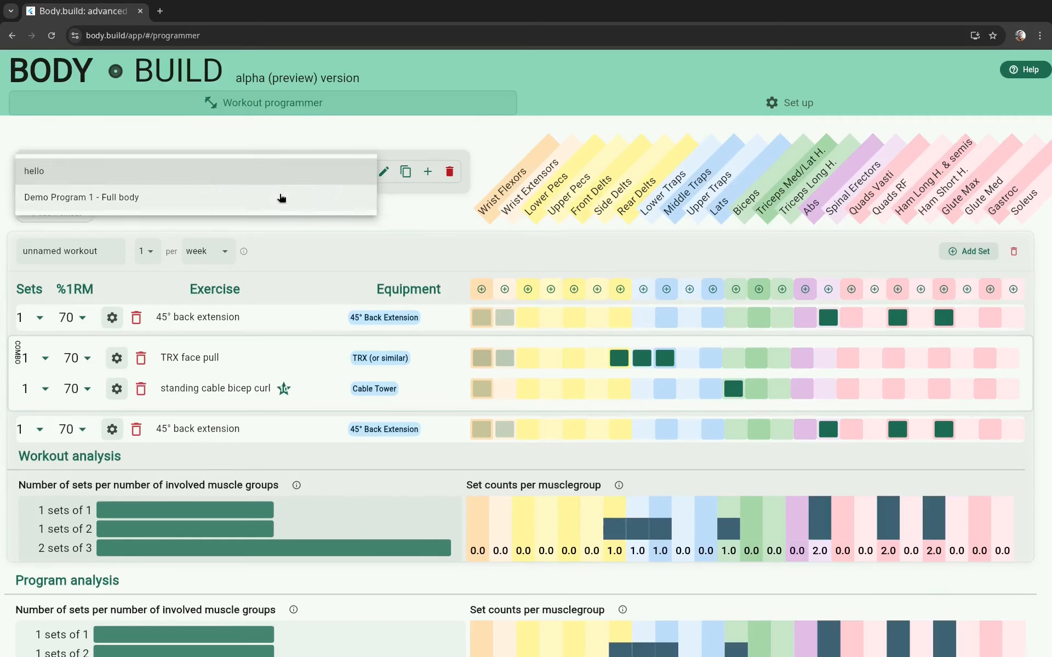
left_click(283, 198)
scroll(758, 524, "down", 1)
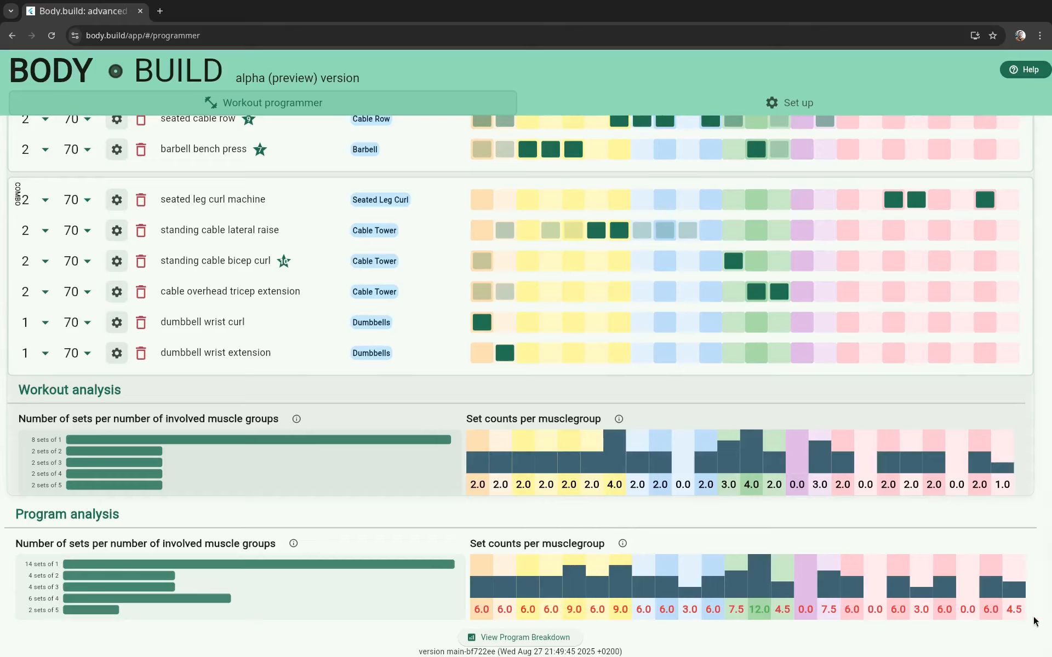
scroll(758, 578, "up", 20)
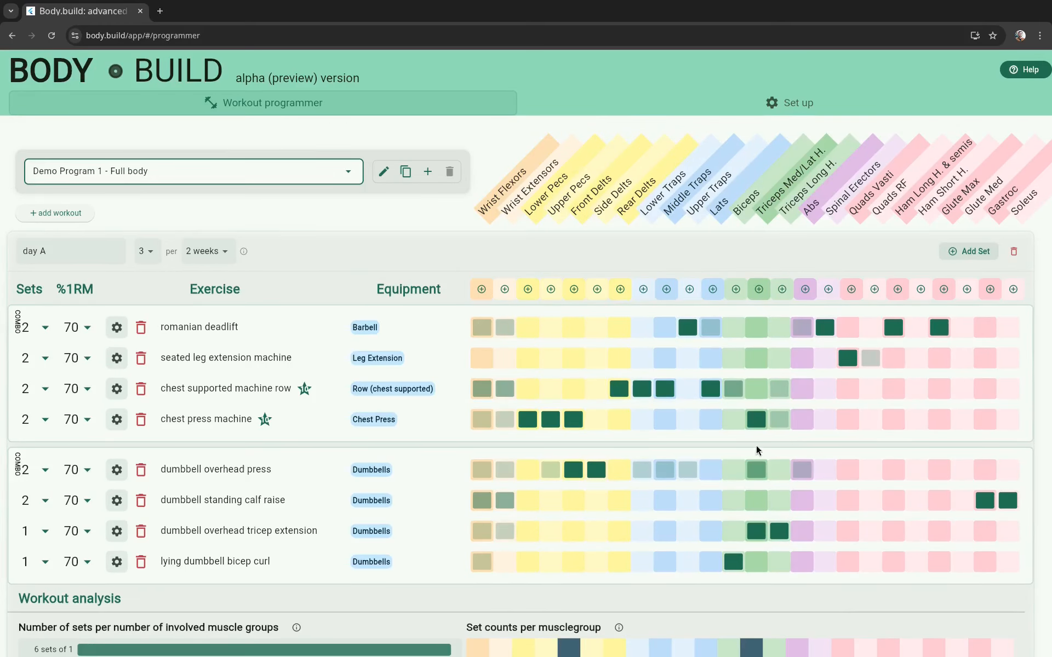
Step: Set the dumbbell wrist extension to 3 sets and the dumbbell wrist curl to 6, and review the program analysis
scroll(756, 446, "down", 15)
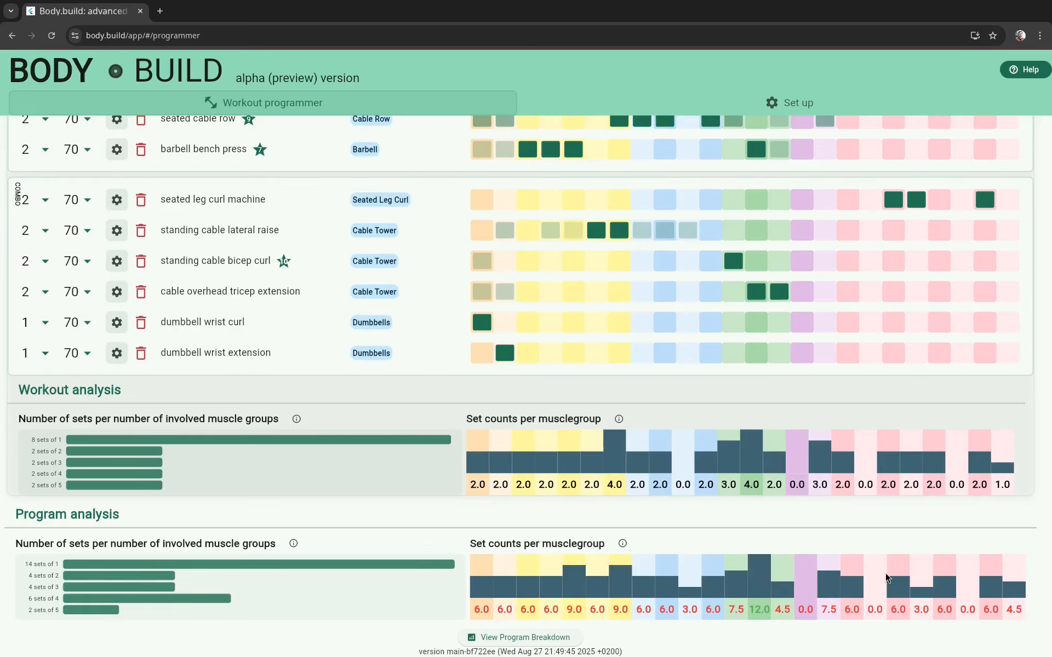
left_click(32, 356)
left_click(38, 403)
left_click(32, 335)
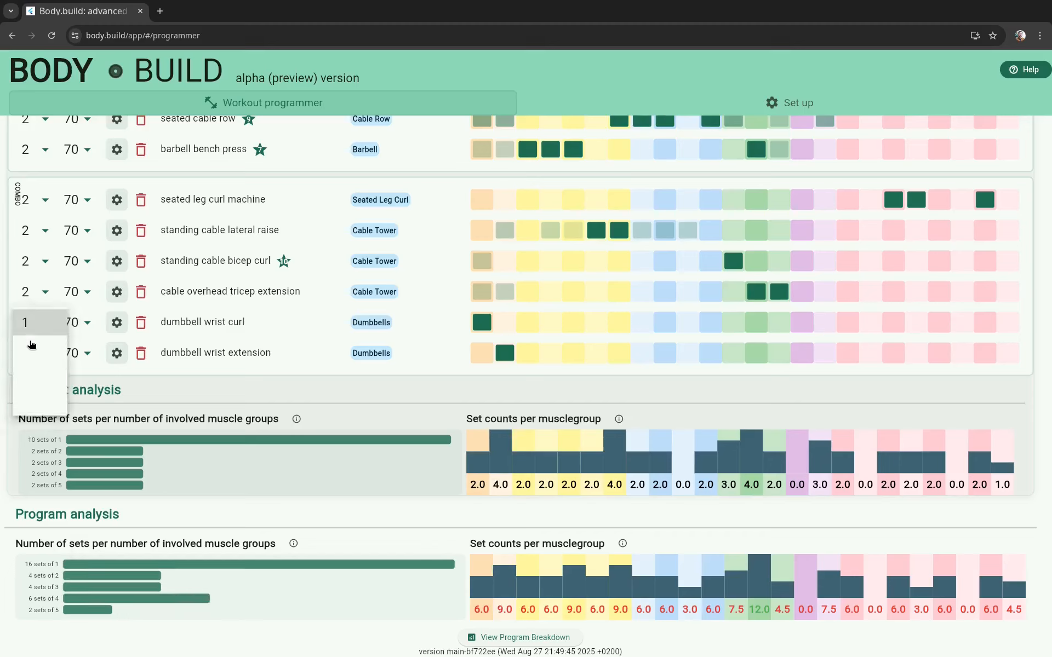
left_click(31, 405)
left_click(36, 331)
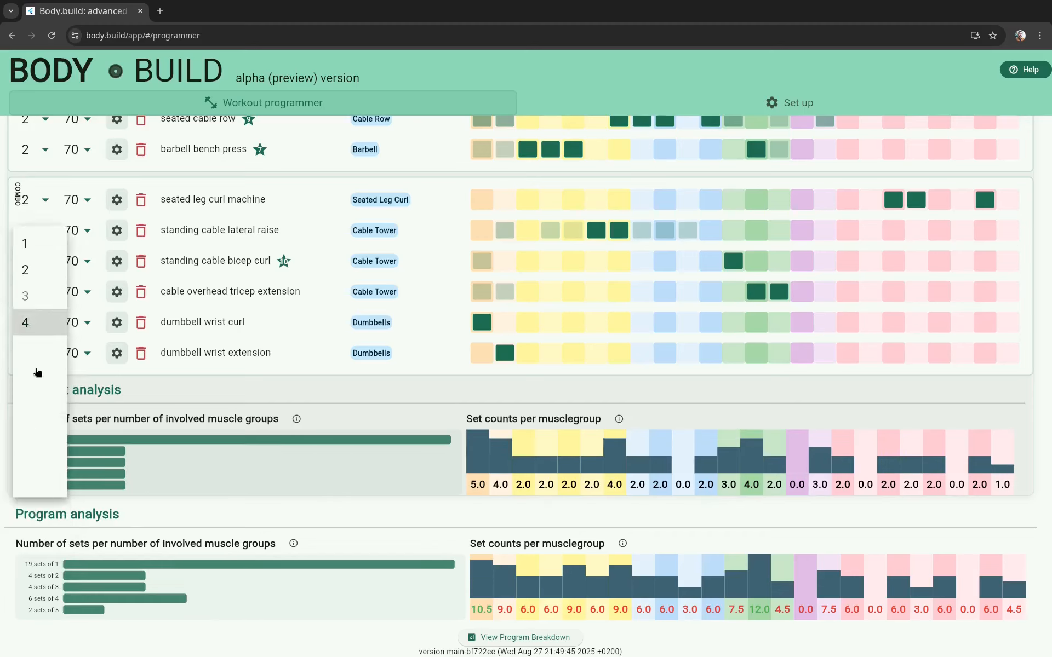
left_click(34, 383)
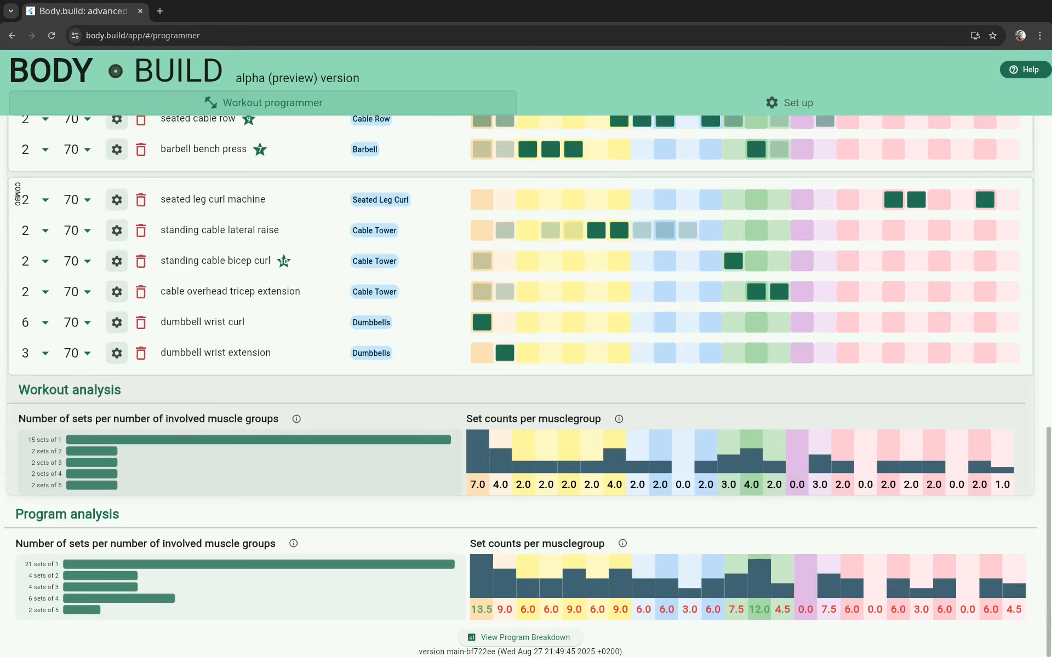
scroll(891, 596, "up", 10)
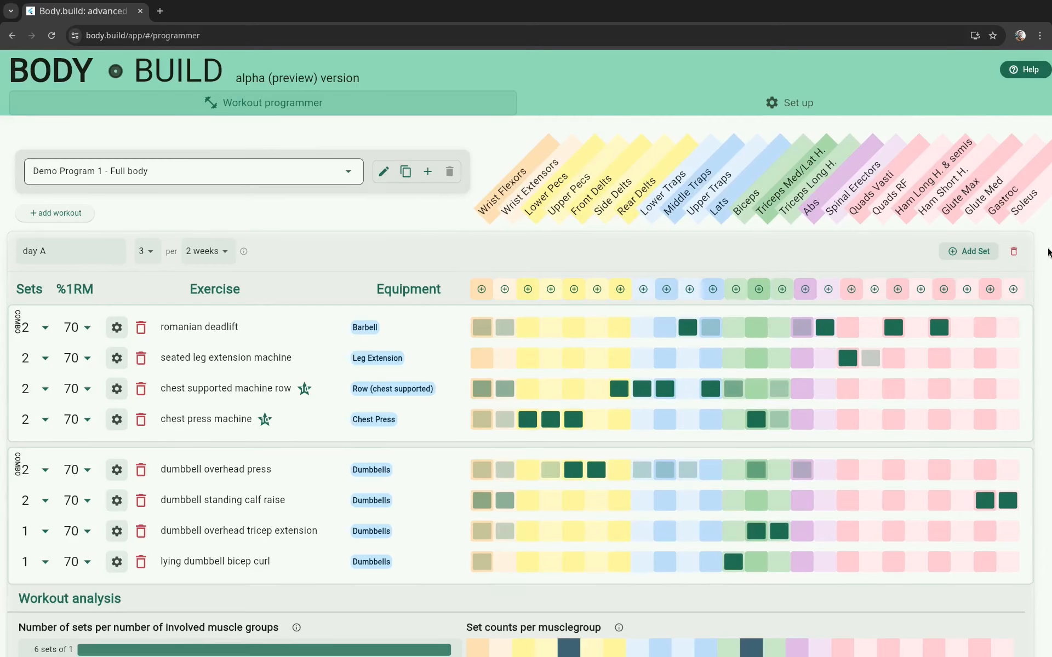
scroll(1024, 530, "down", 15)
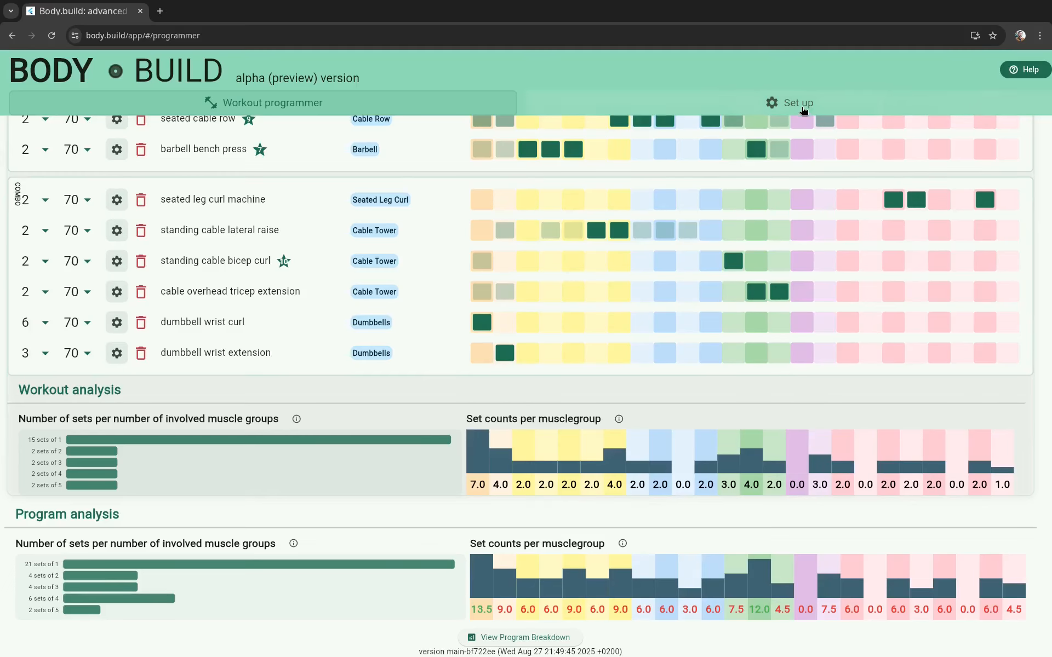
Step: In the profile set-up, try the Basic Gym equipment preset and clear all available equipment
left_click(803, 109)
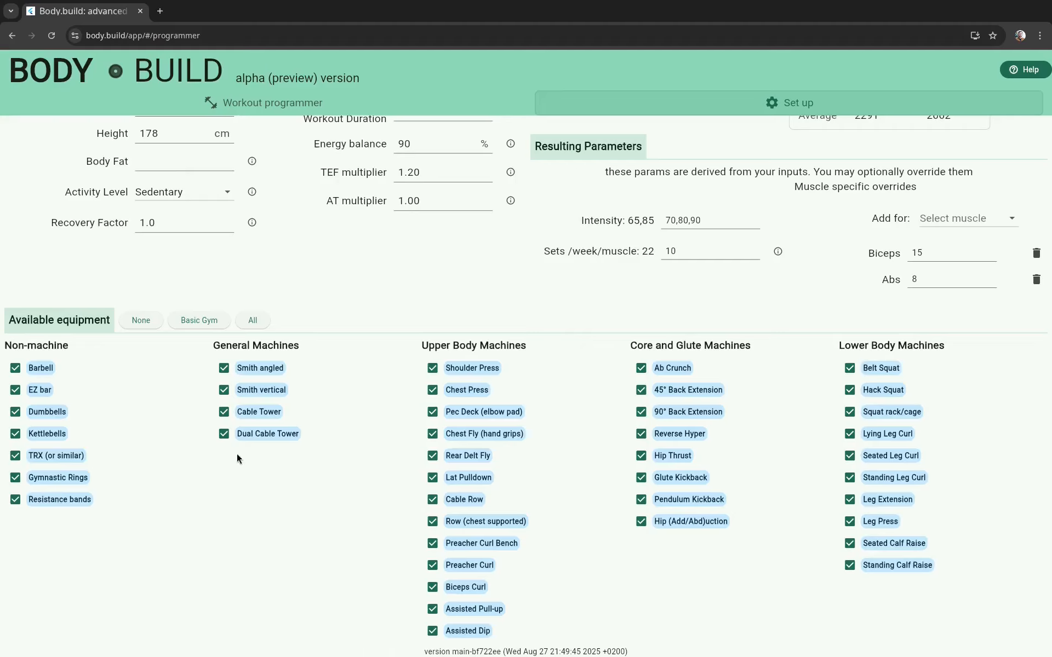
left_click(198, 320)
left_click(136, 323)
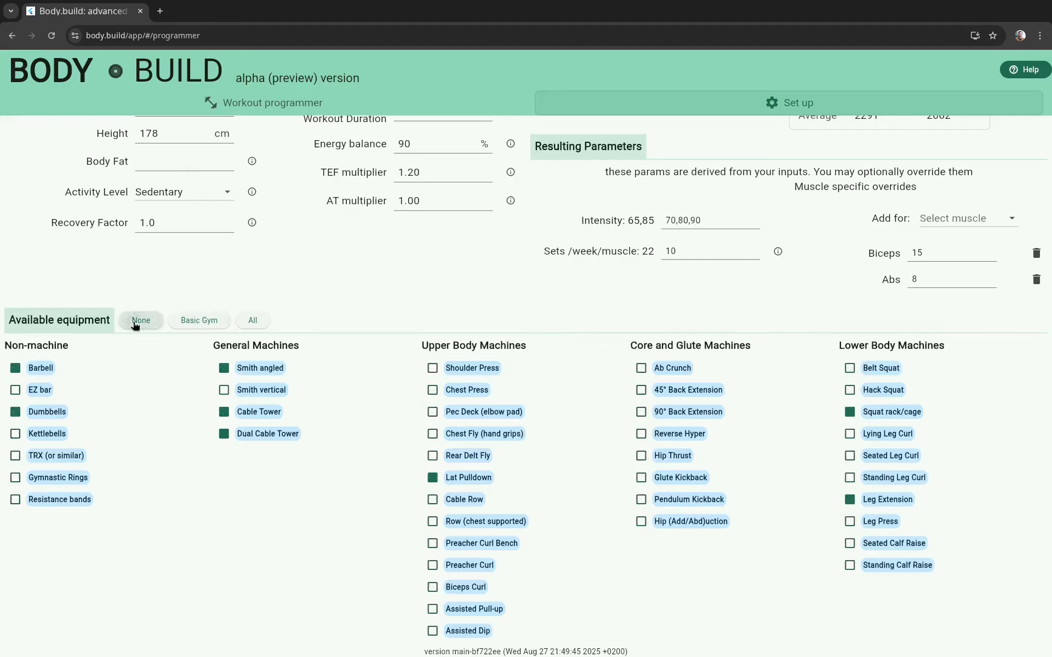
Step: Try enabling the four General Machines individually and disable them all again
left_click(223, 368)
left_click(222, 390)
left_click(226, 412)
left_click(225, 432)
left_click(225, 412)
left_click(225, 390)
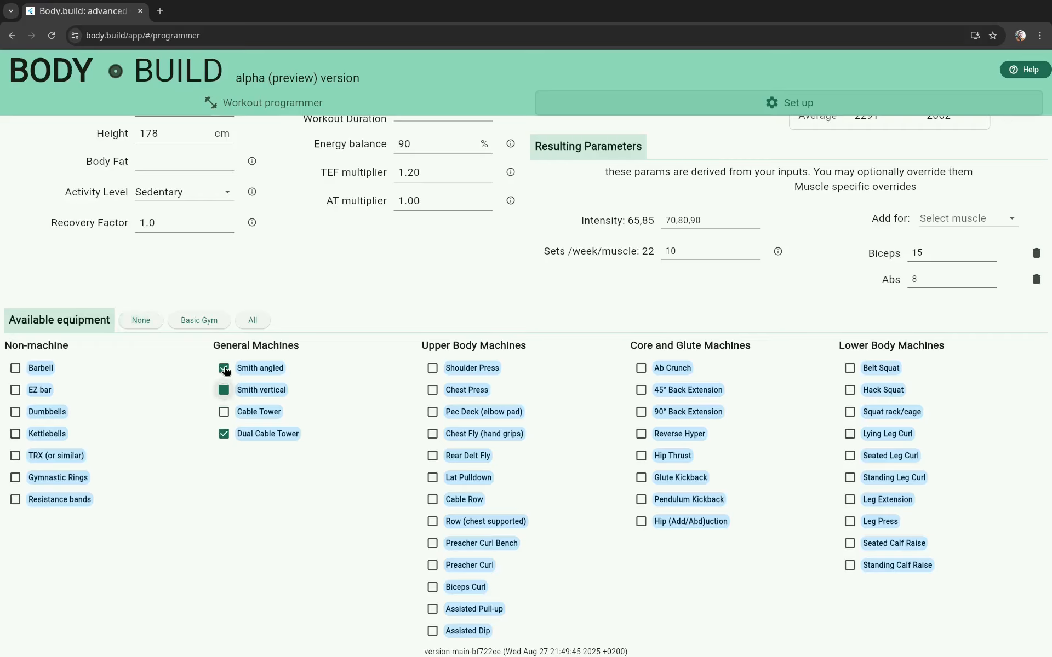
left_click(225, 368)
left_click(224, 433)
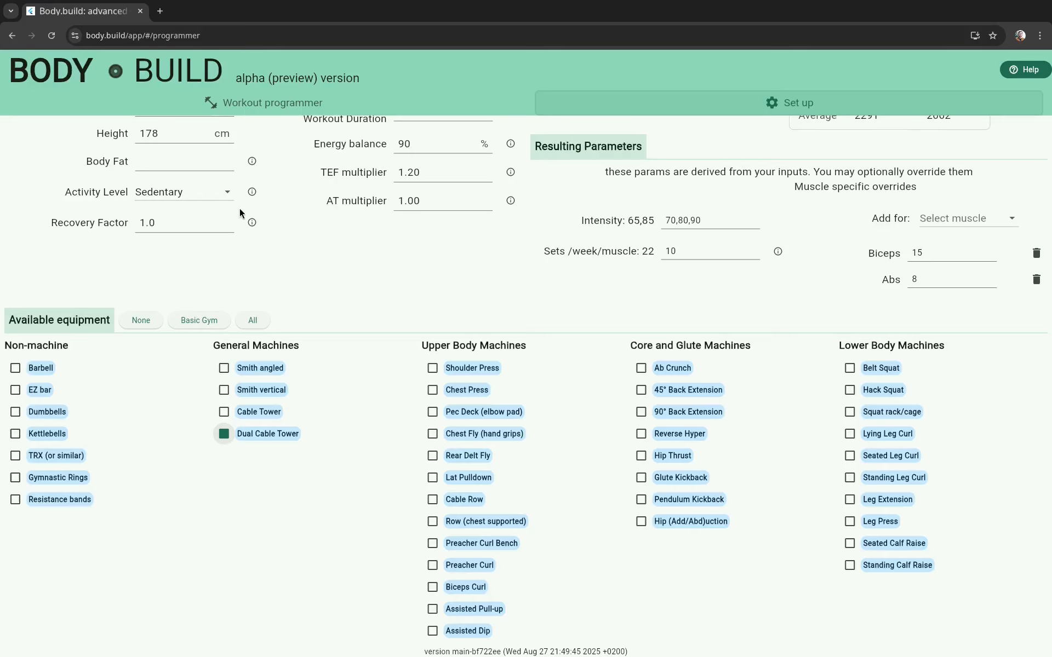
Step: Check how the cleared equipment is flagged on the exercises in the workout programmer
left_click(639, 100)
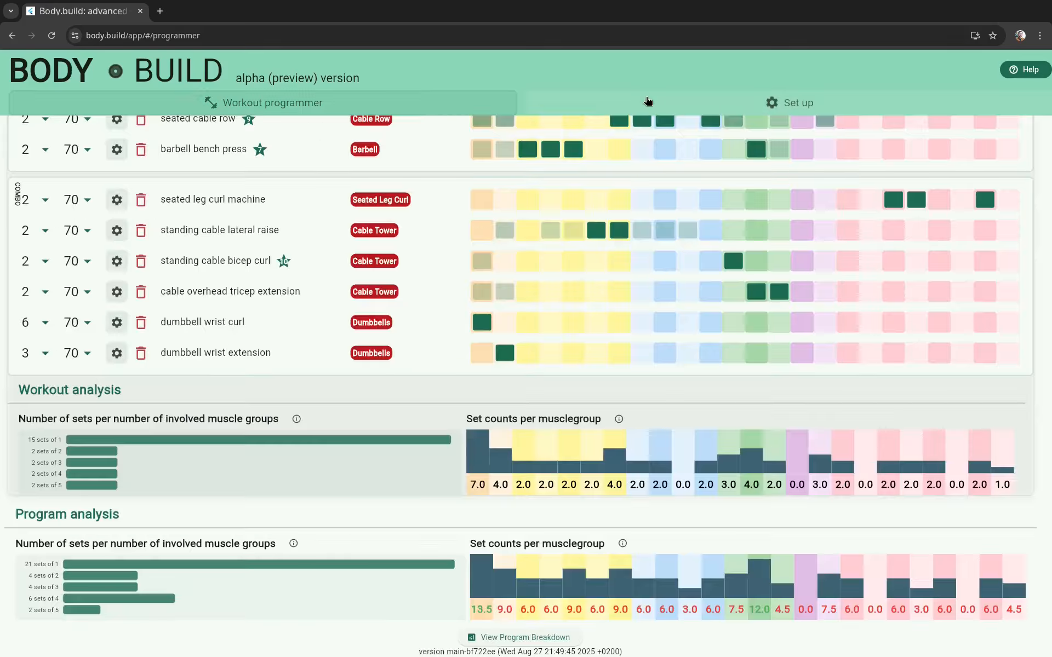
left_click(698, 102)
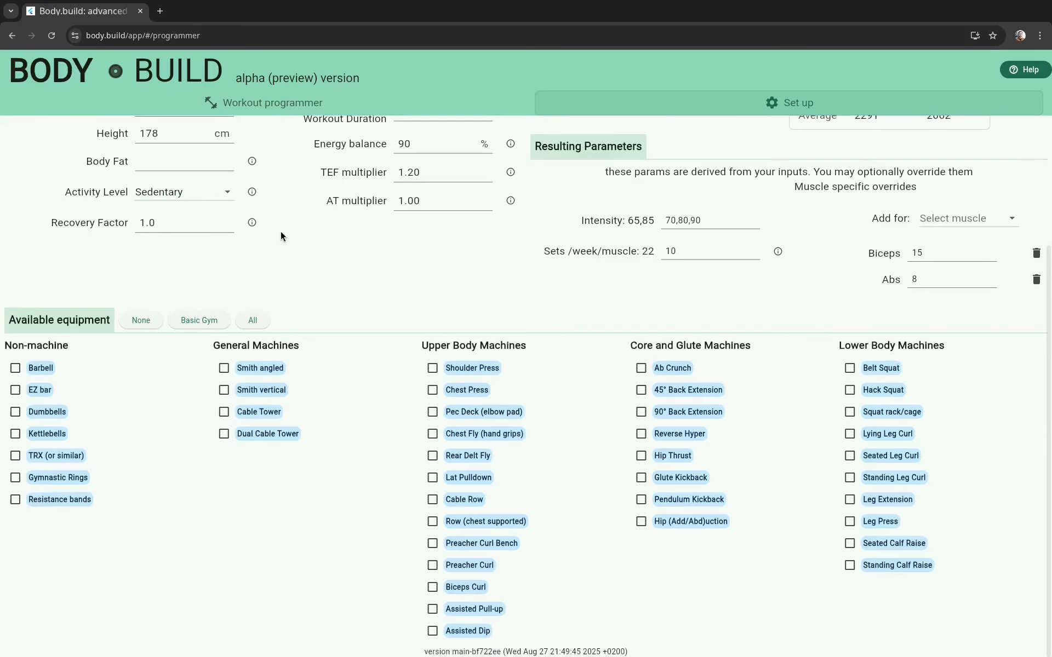
left_click(293, 104)
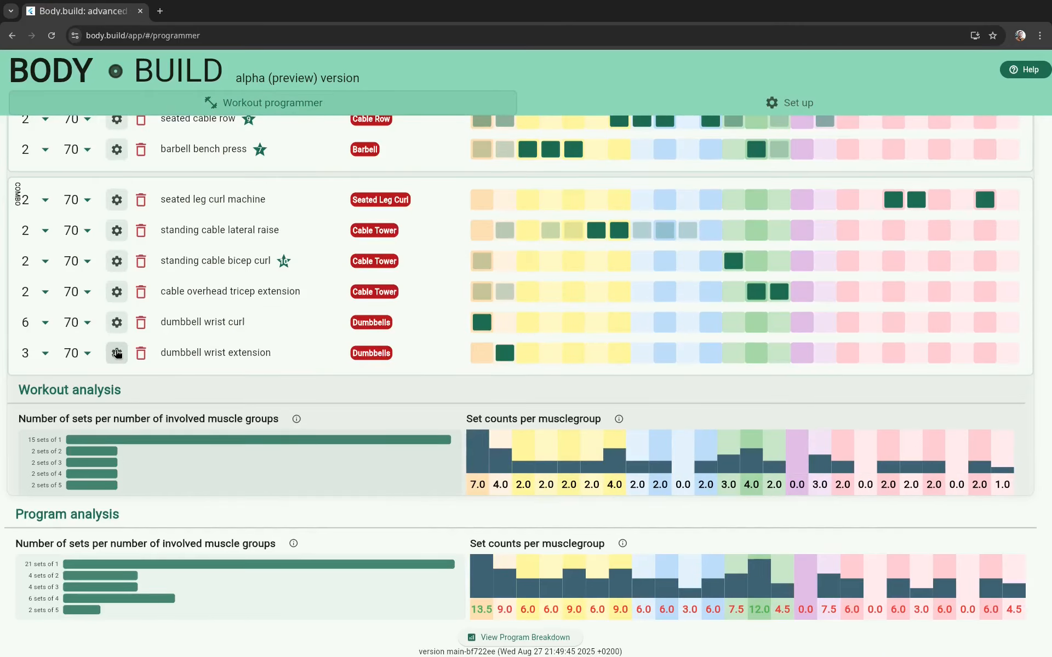
Step: Open the exercise settings of the dumbbell wrist extension set and browse for a replacement exercise
left_click(116, 353)
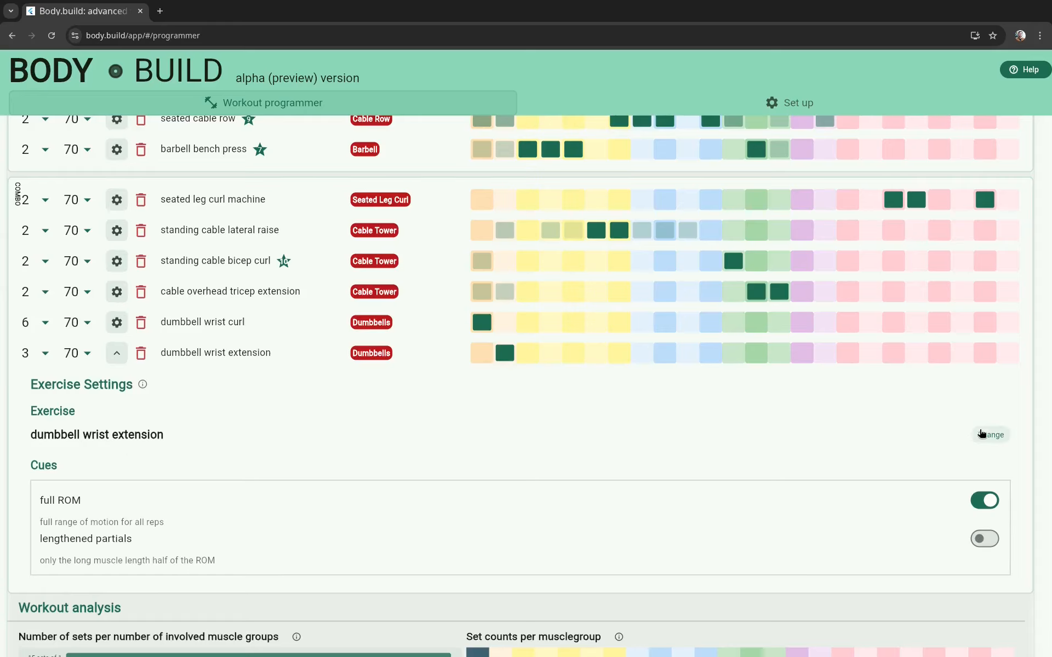
left_click(990, 434)
left_click(241, 436)
scroll(213, 495, "down", 10)
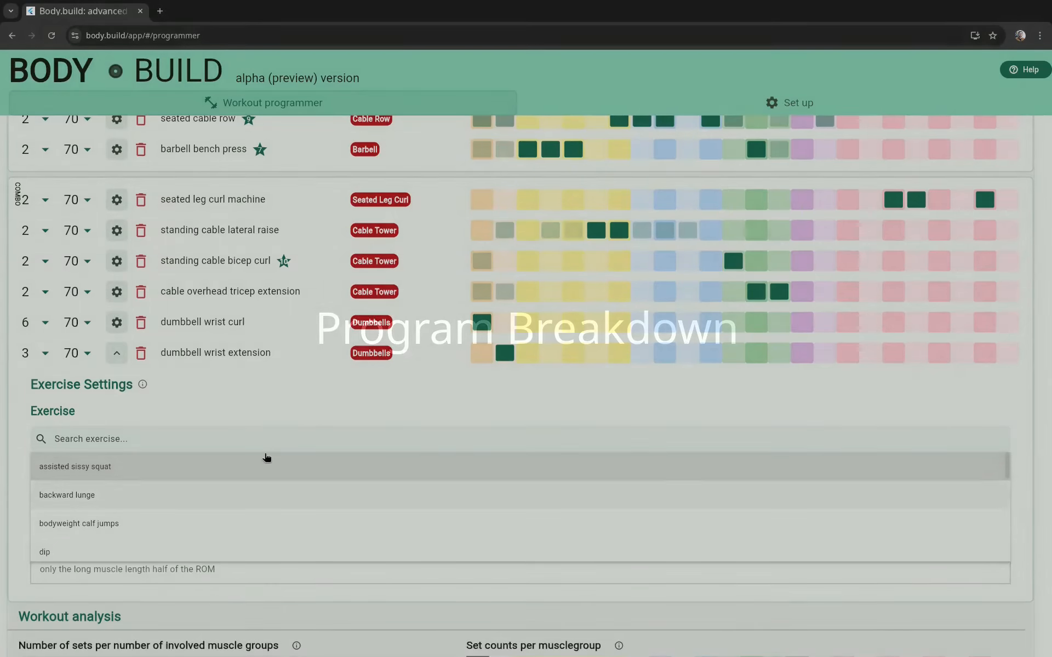
left_click(294, 408)
Step: Open the Program Breakdown, read through the muscle modalities for every muscle group, and close it
scroll(295, 408, "down", 4)
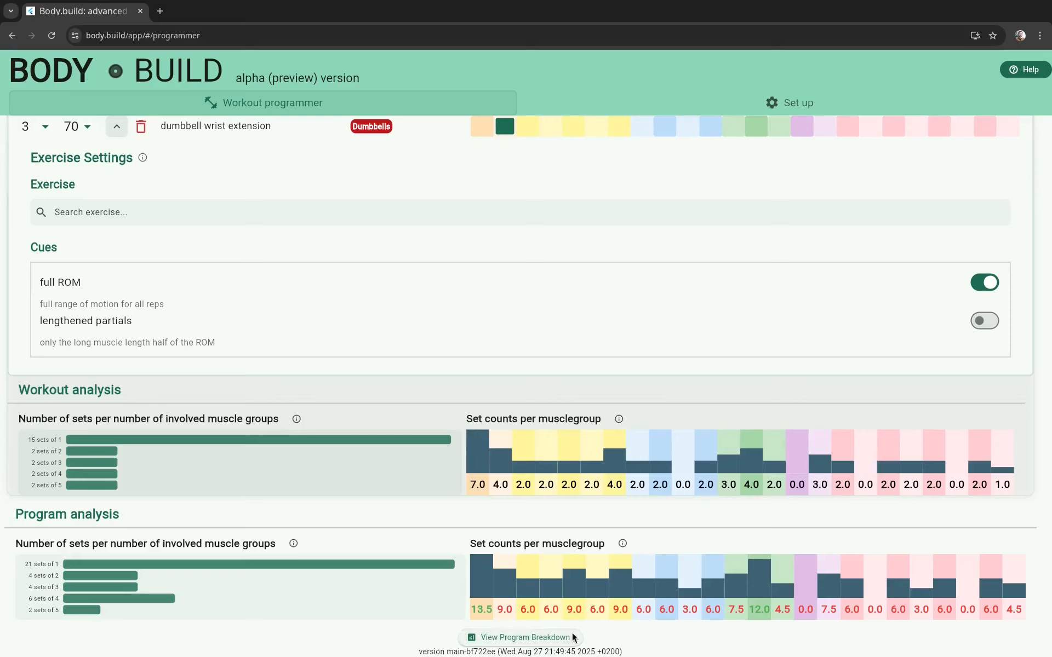
left_click(487, 638)
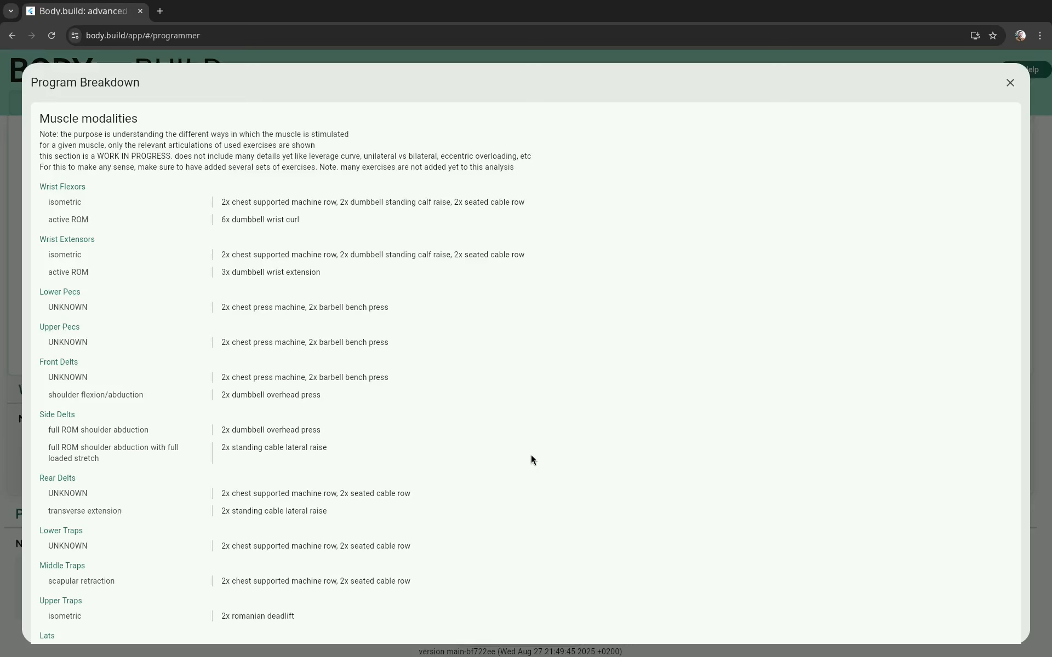
scroll(531, 459, "down", 4)
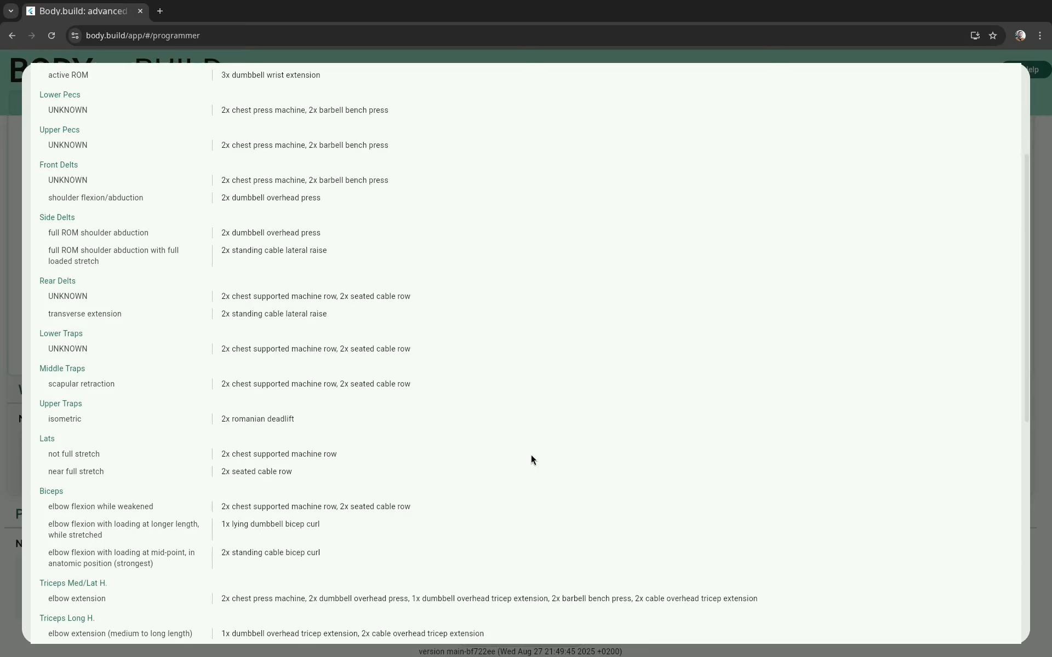
scroll(531, 460, "down", 8)
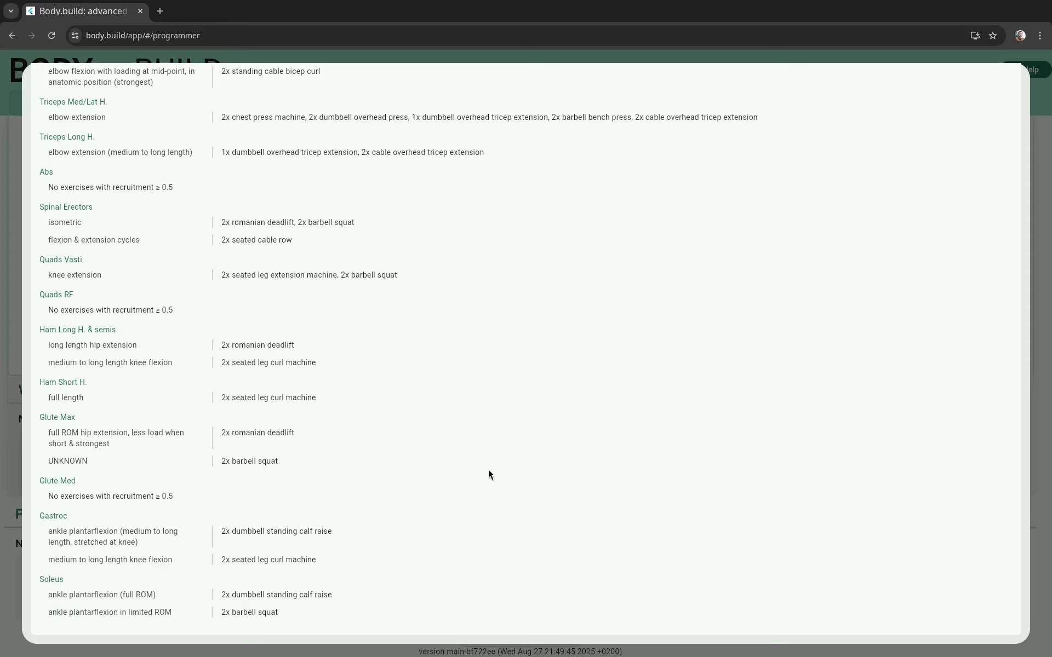
scroll(420, 498, "up", 12)
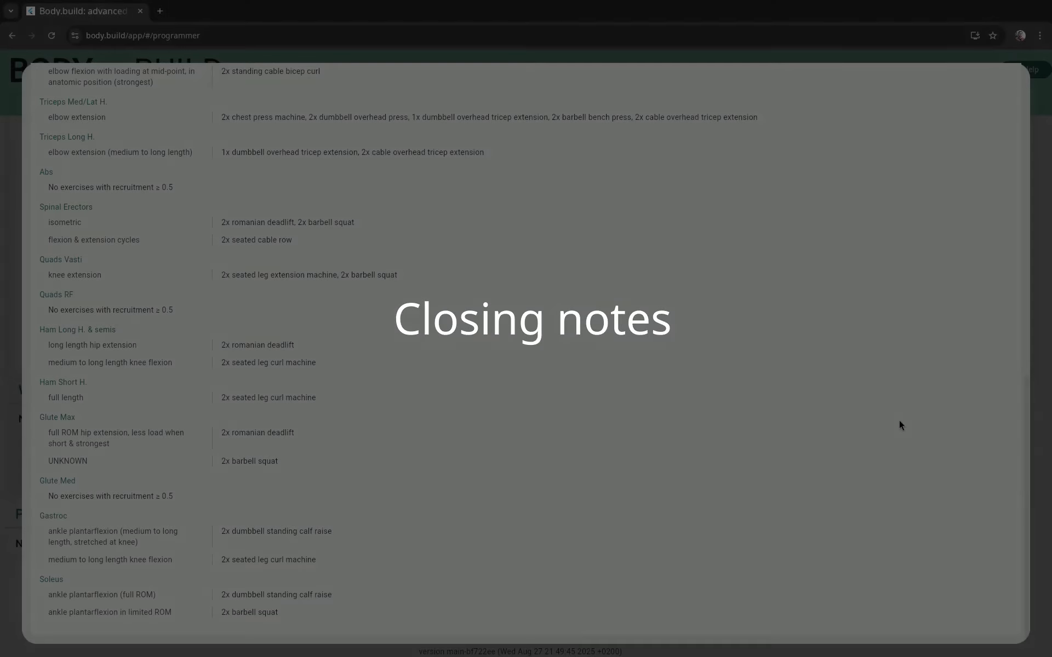
key("Escape")
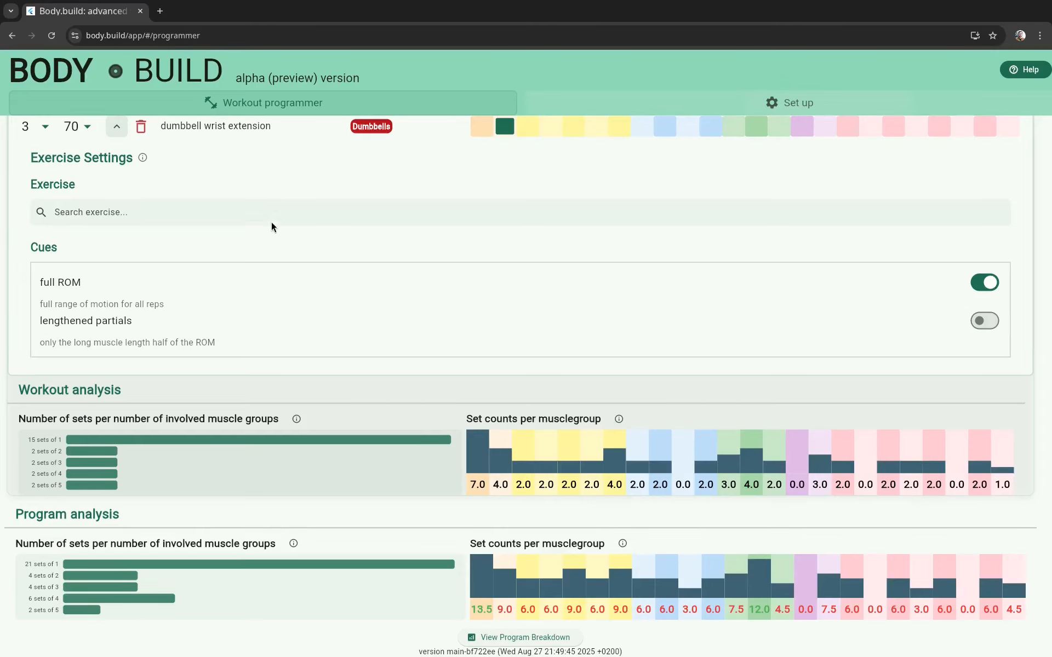
Step: Make all equipment available in the profile set-up and return to the workout programmer
left_click(789, 102)
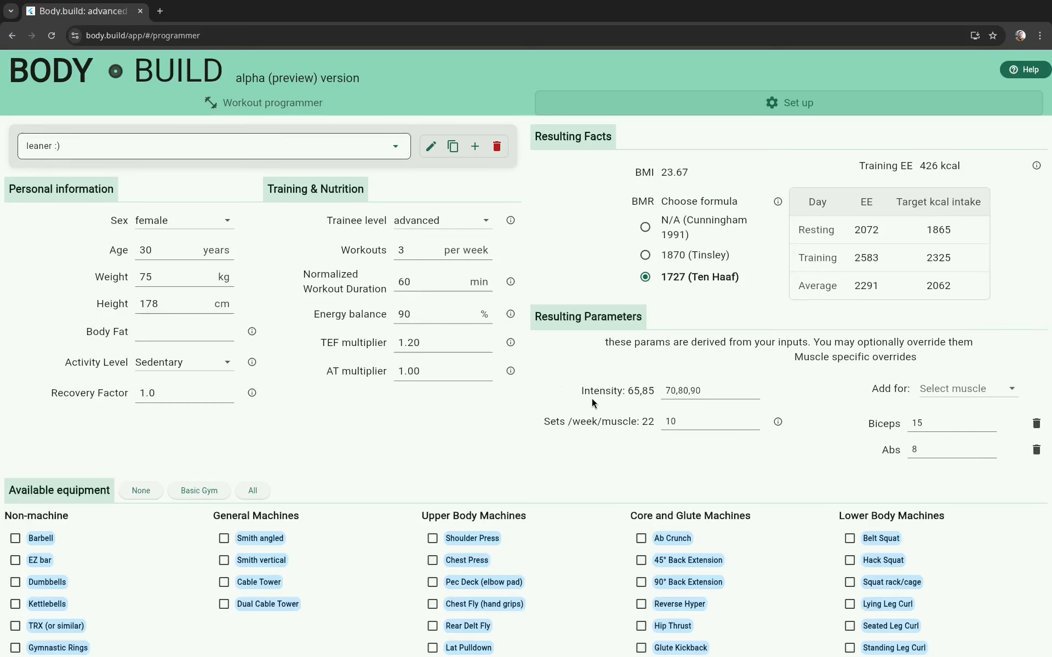
scroll(662, 413, "down", 3)
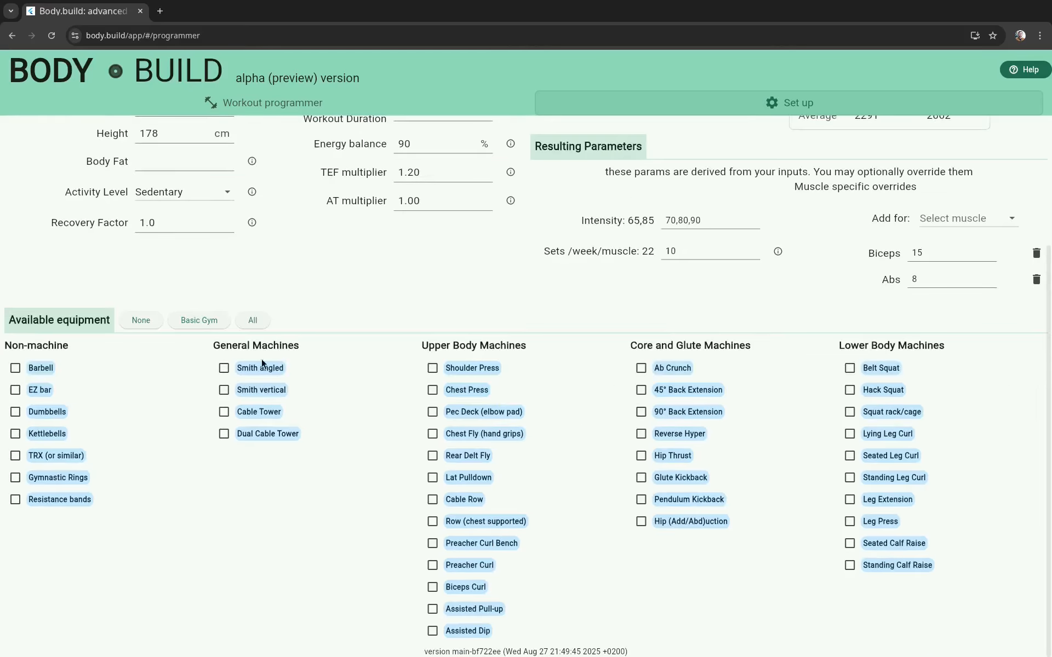
left_click(255, 319)
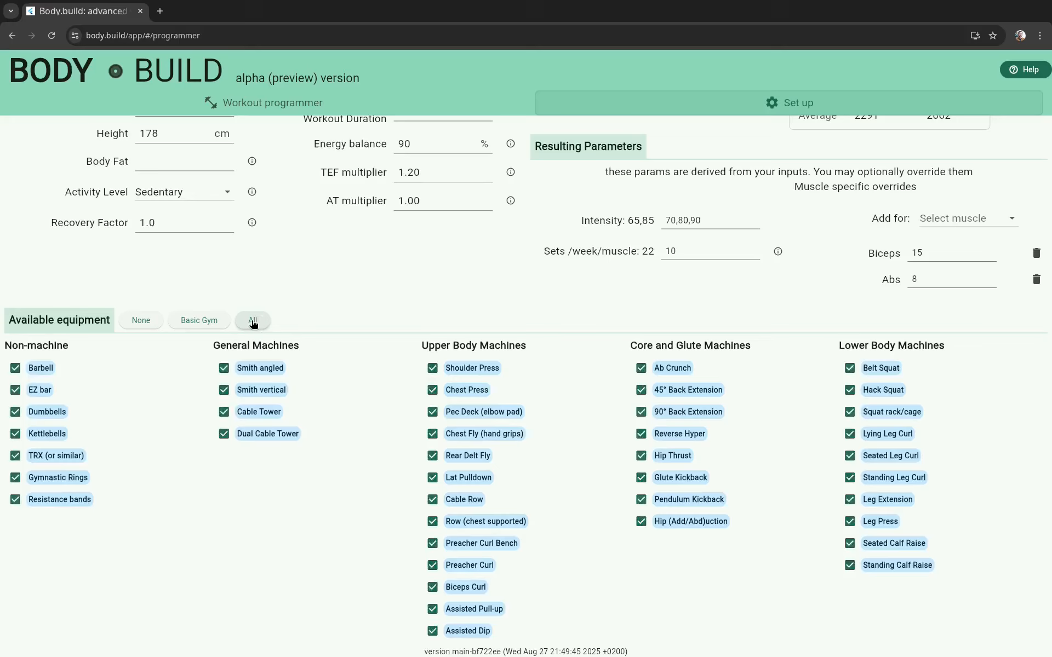
left_click(693, 257)
left_click(273, 106)
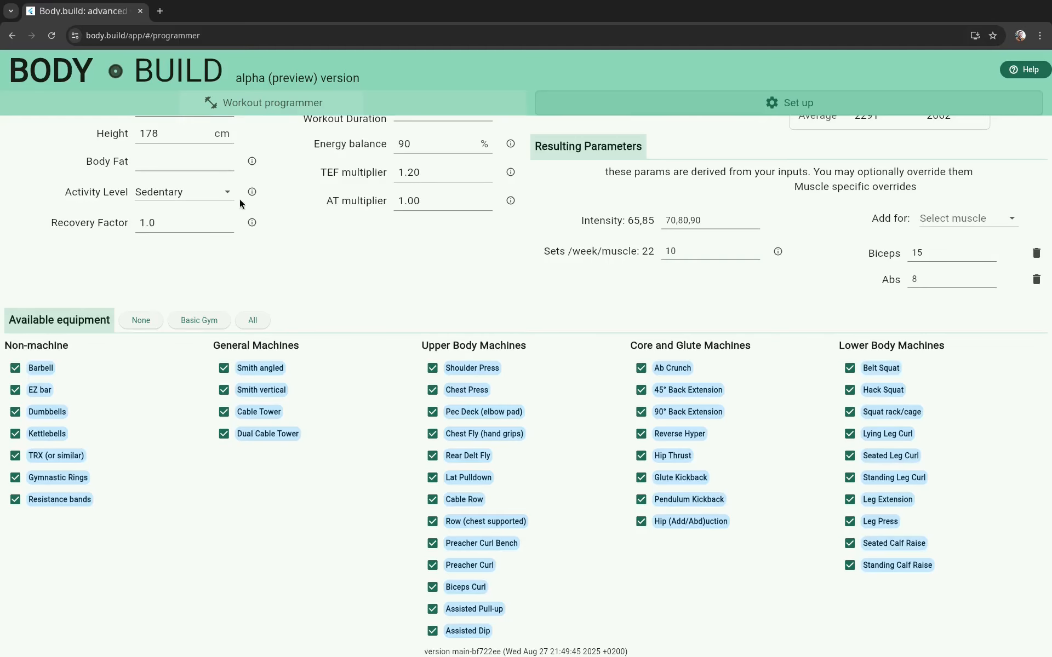
Step: Browse the exercises offered for a new Lats set in day A, leave without adding one, and look over the program analysis
scroll(268, 455, "down", 8)
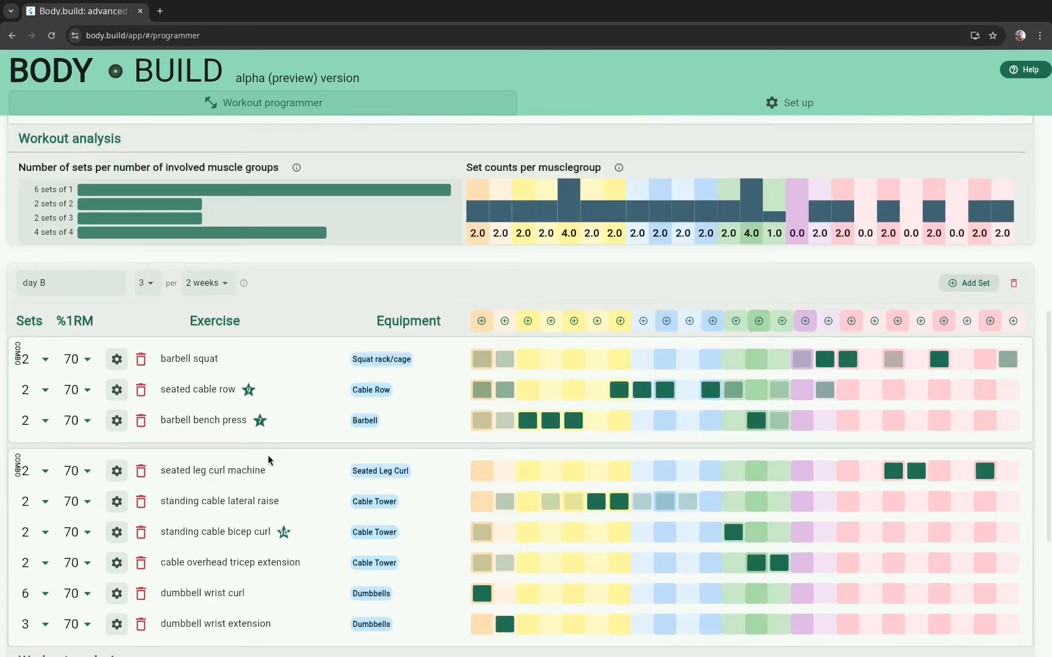
scroll(268, 455, "up", 10)
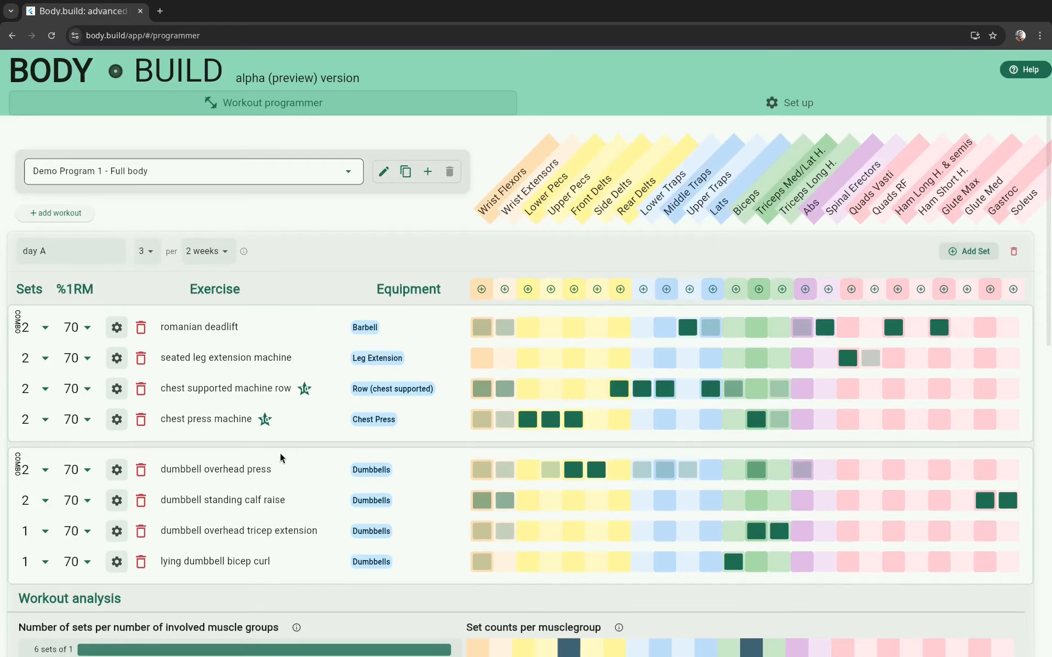
left_click(714, 290)
left_click(494, 377)
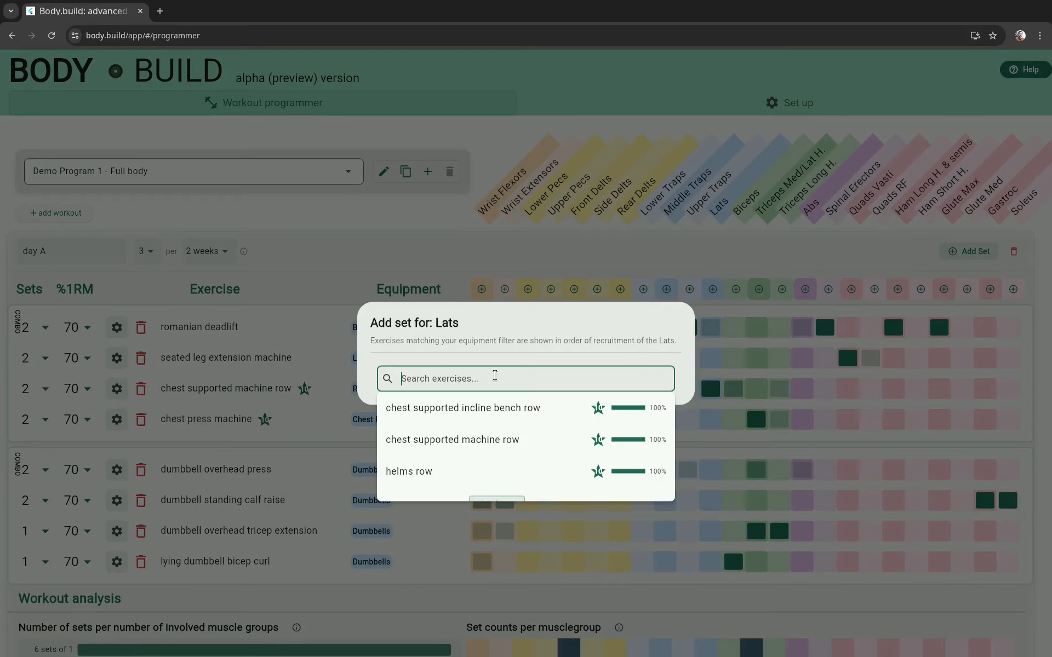
left_click(377, 462)
scroll(375, 465, "down", 10)
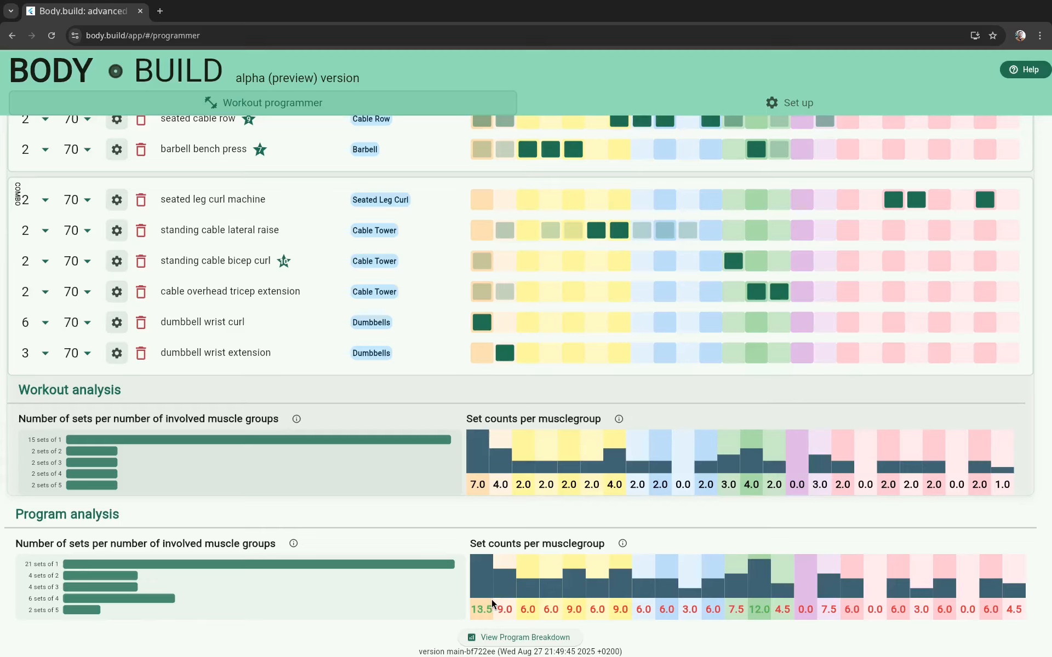
Step: Leave the workout programmer and open the website's home page at body.build
left_click(174, 36)
double_click(176, 37)
left_click_drag(166, 35, 356, 35)
key("BackSpace")
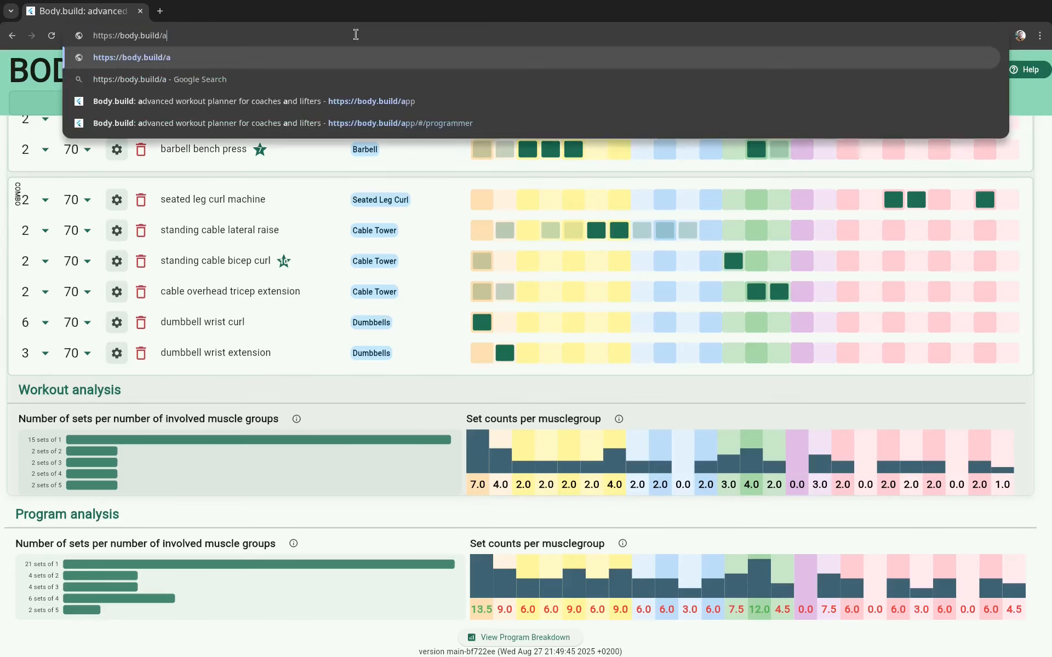
key("BackSpace")
key("BackSpace")
key("Return")
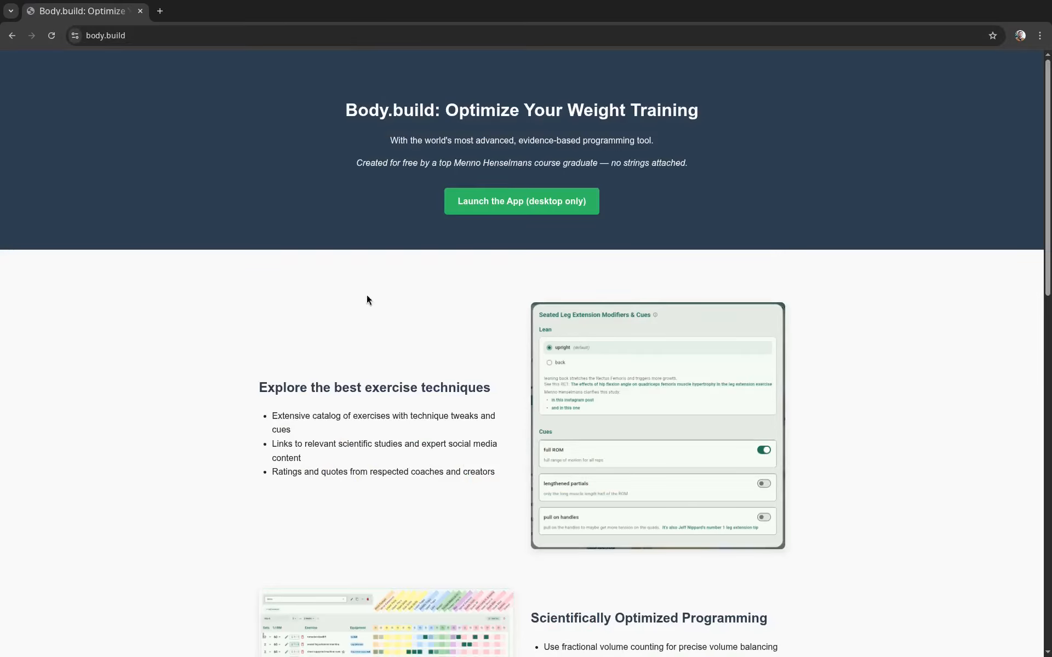
Step: Read through the home page's feature overview down to the How It Works section and contact links
scroll(372, 404, "down", 5)
scroll(372, 401, "down", 5)
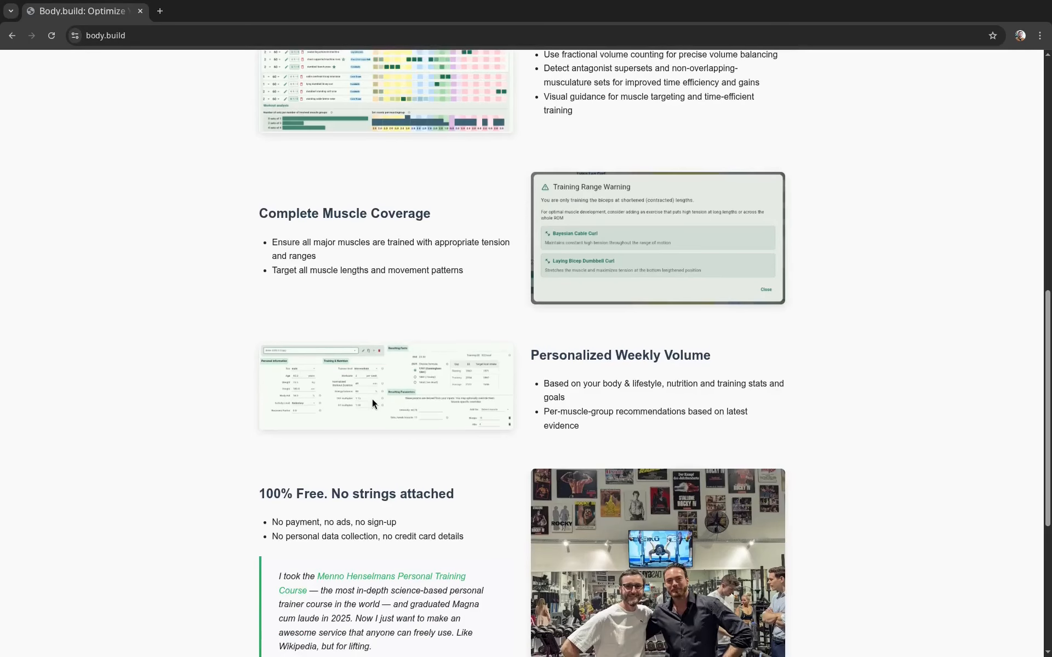
scroll(365, 404, "down", 6)
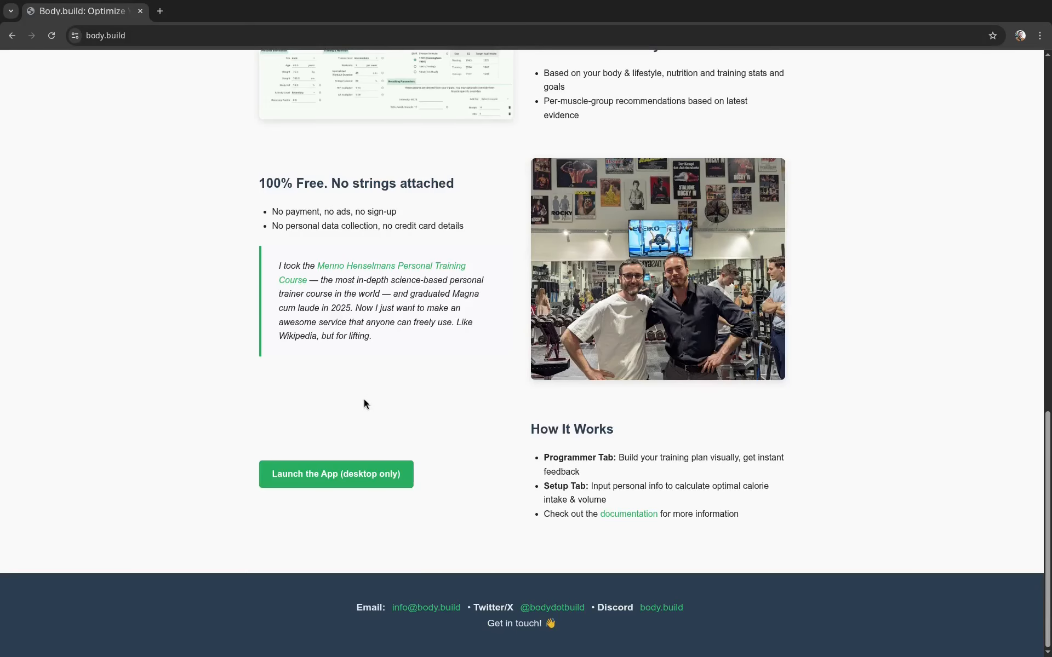